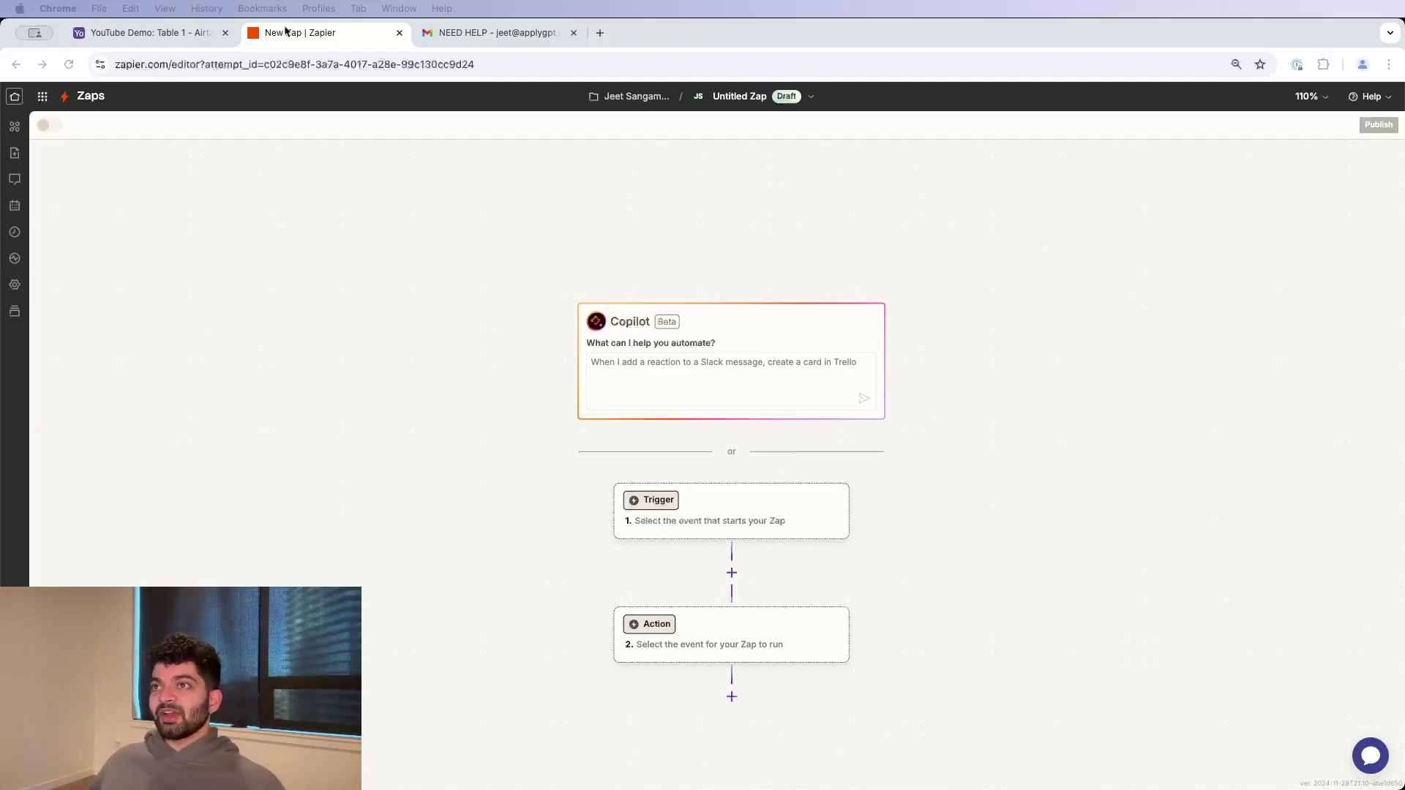
- Switch from the Zapier draft to the Airtable YouTube Demo customer requests table
{"action": "left_click", "coordinate": [150, 33]}
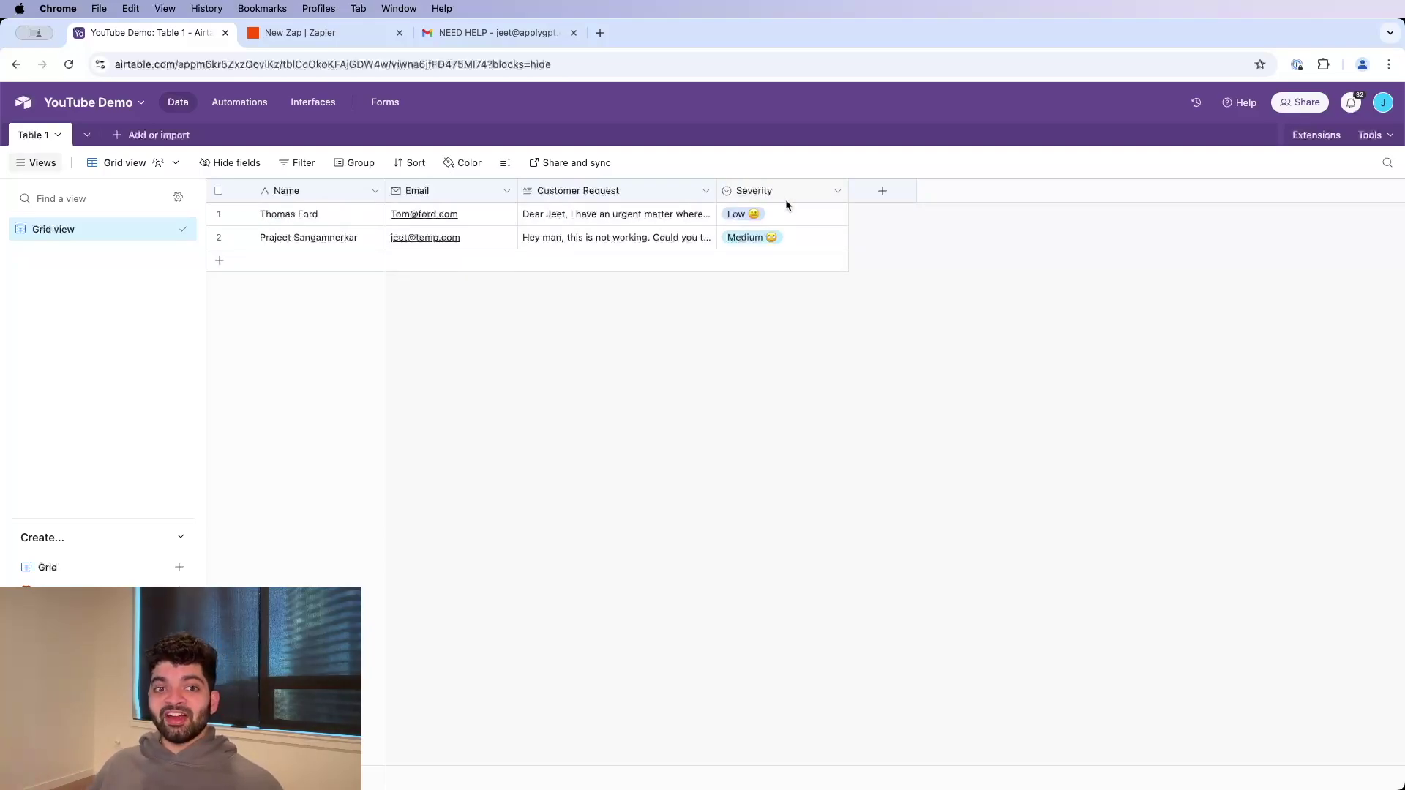
- Widen the Customer Request column and change the first request's Severity to High
{"action": "left_click_drag", "start_coordinate": [716, 194], "coordinate": [808, 193]}
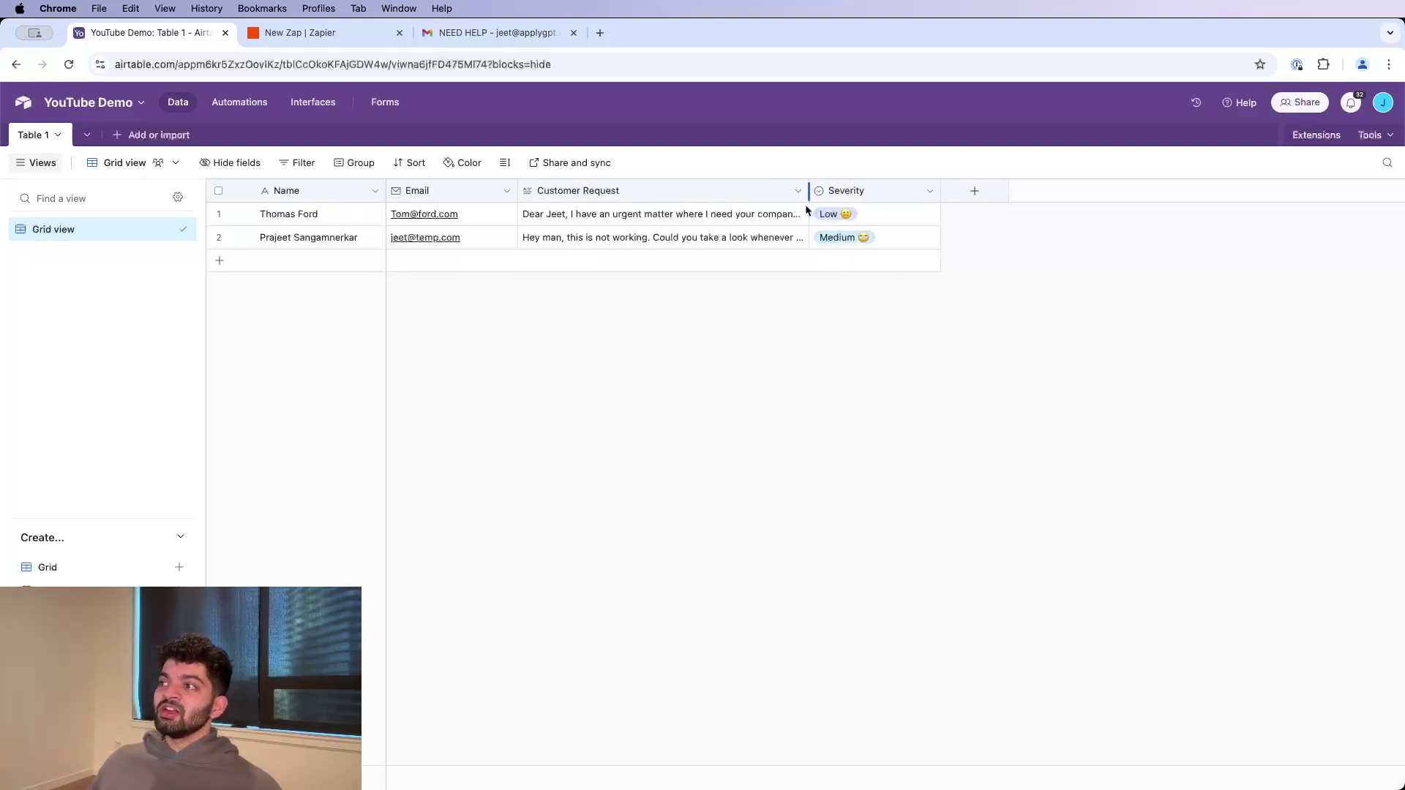
{"action": "double_click", "coordinate": [624, 218]}
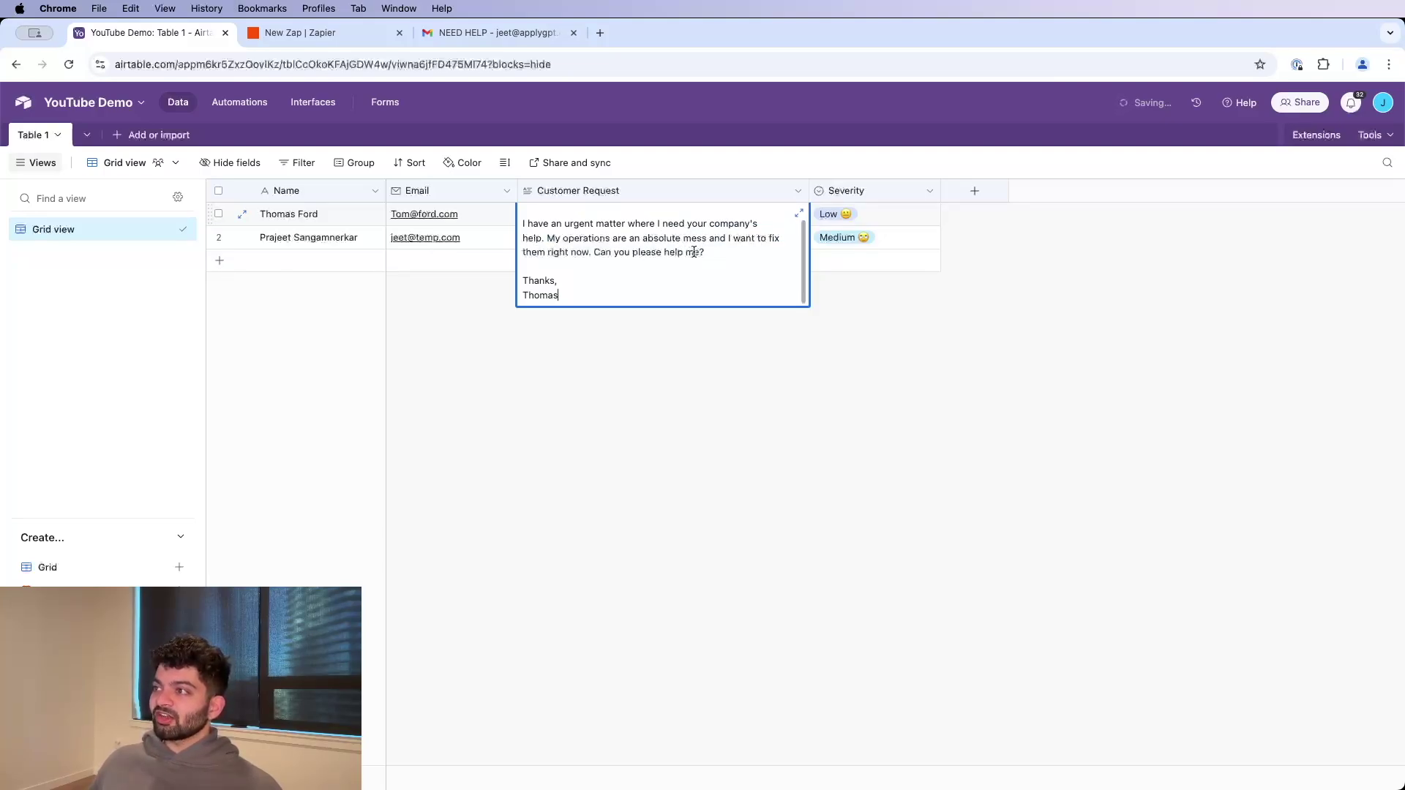
{"action": "left_click", "coordinate": [941, 304]}
{"action": "left_click", "coordinate": [929, 214]}
{"action": "left_click", "coordinate": [930, 214]}
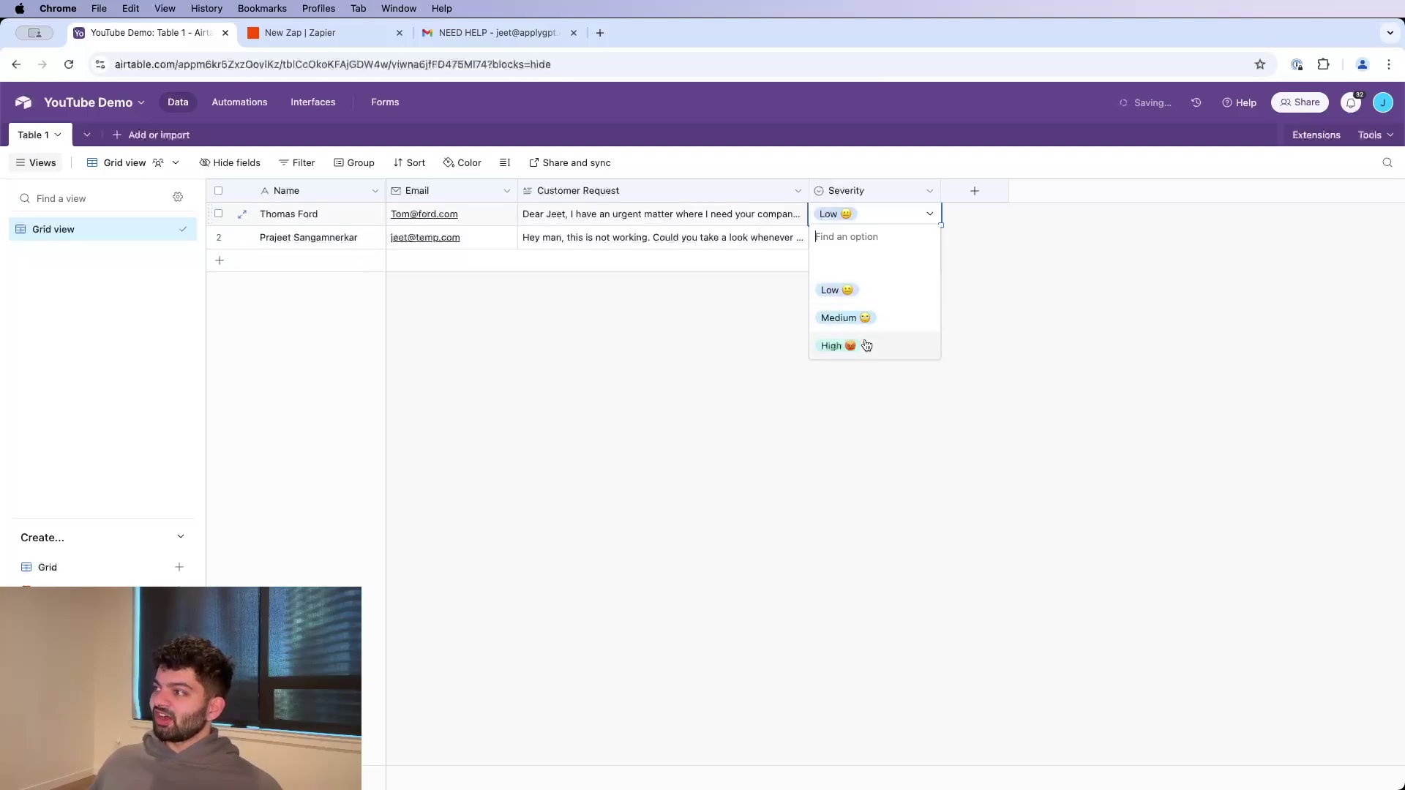
{"action": "left_click", "coordinate": [865, 345]}
- Expand and read the second customer request's full text
{"action": "double_click", "coordinate": [594, 243]}
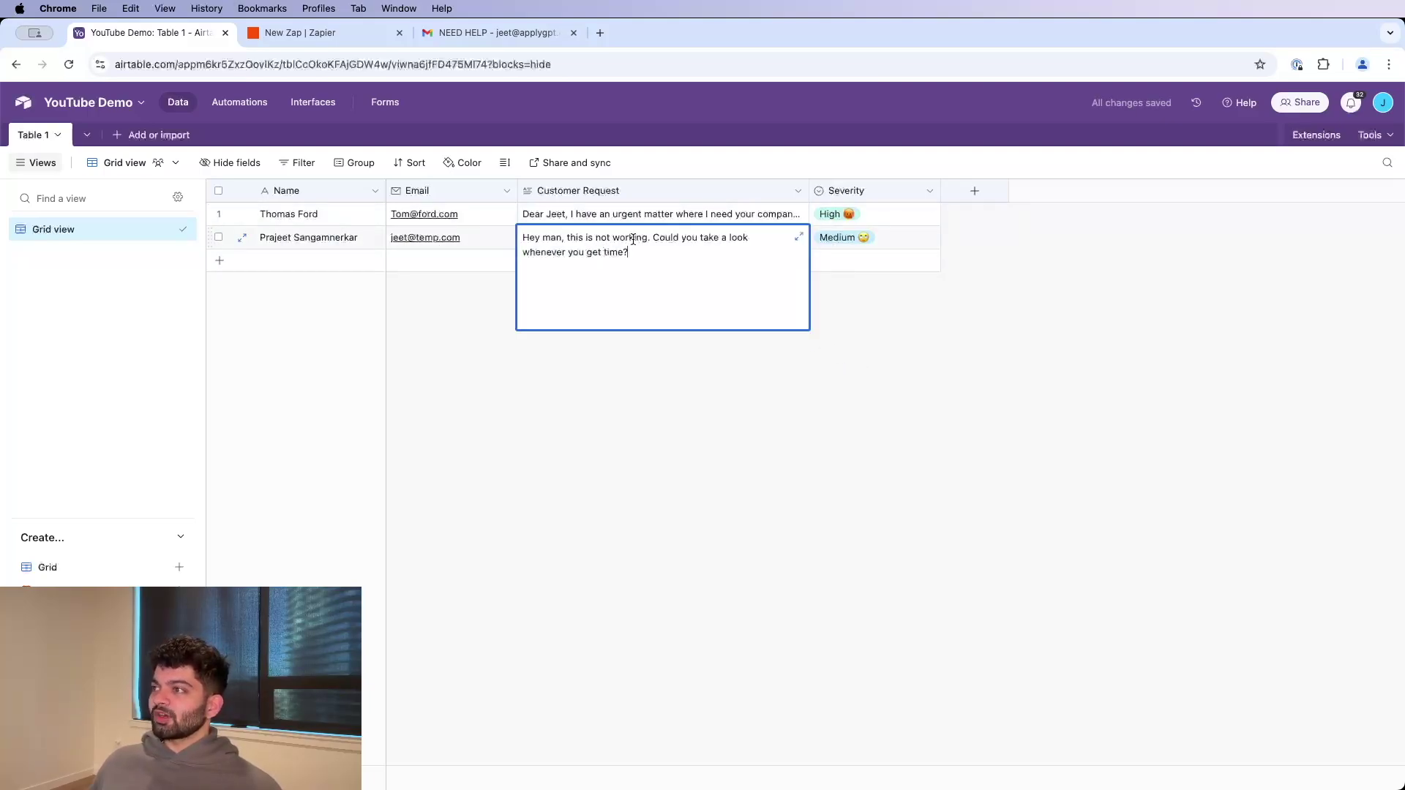
{"action": "left_click_drag", "start_coordinate": [647, 238], "coordinate": [671, 266]}
{"action": "left_click", "coordinate": [849, 293]}
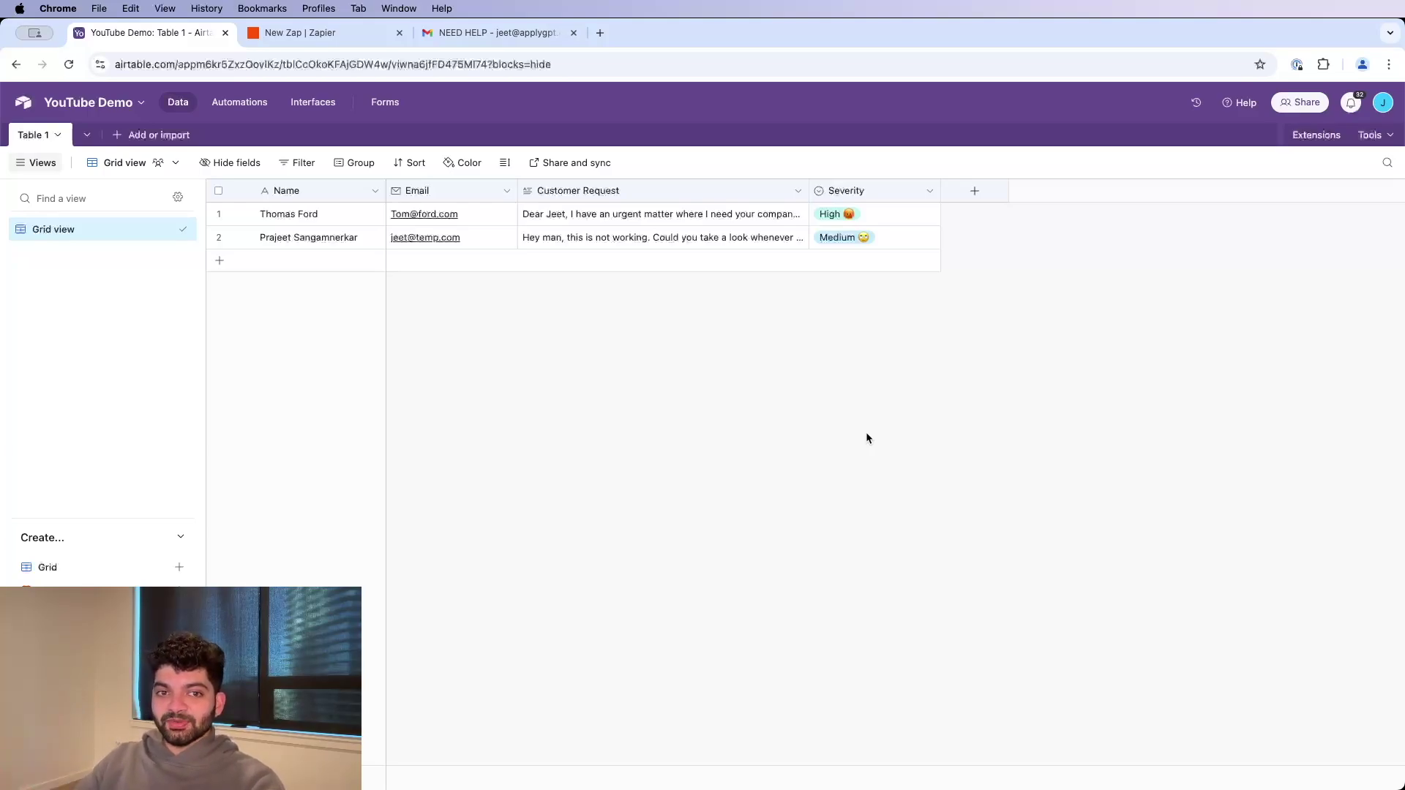
- Back in the Zap draft, choose Gmail as the trigger app
{"action": "key", "text": "ctrl+Tab"}
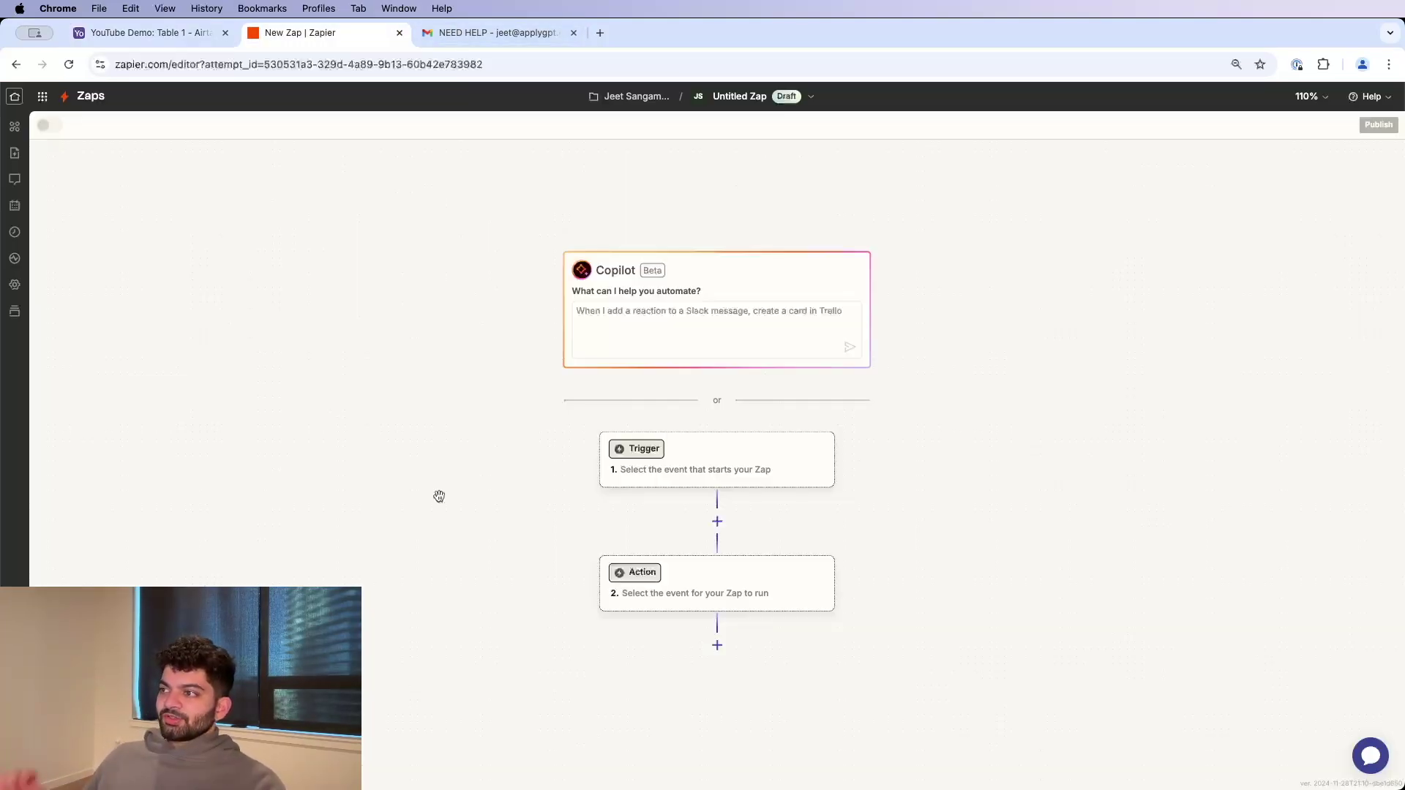
{"action": "left_click", "coordinate": [689, 461]}
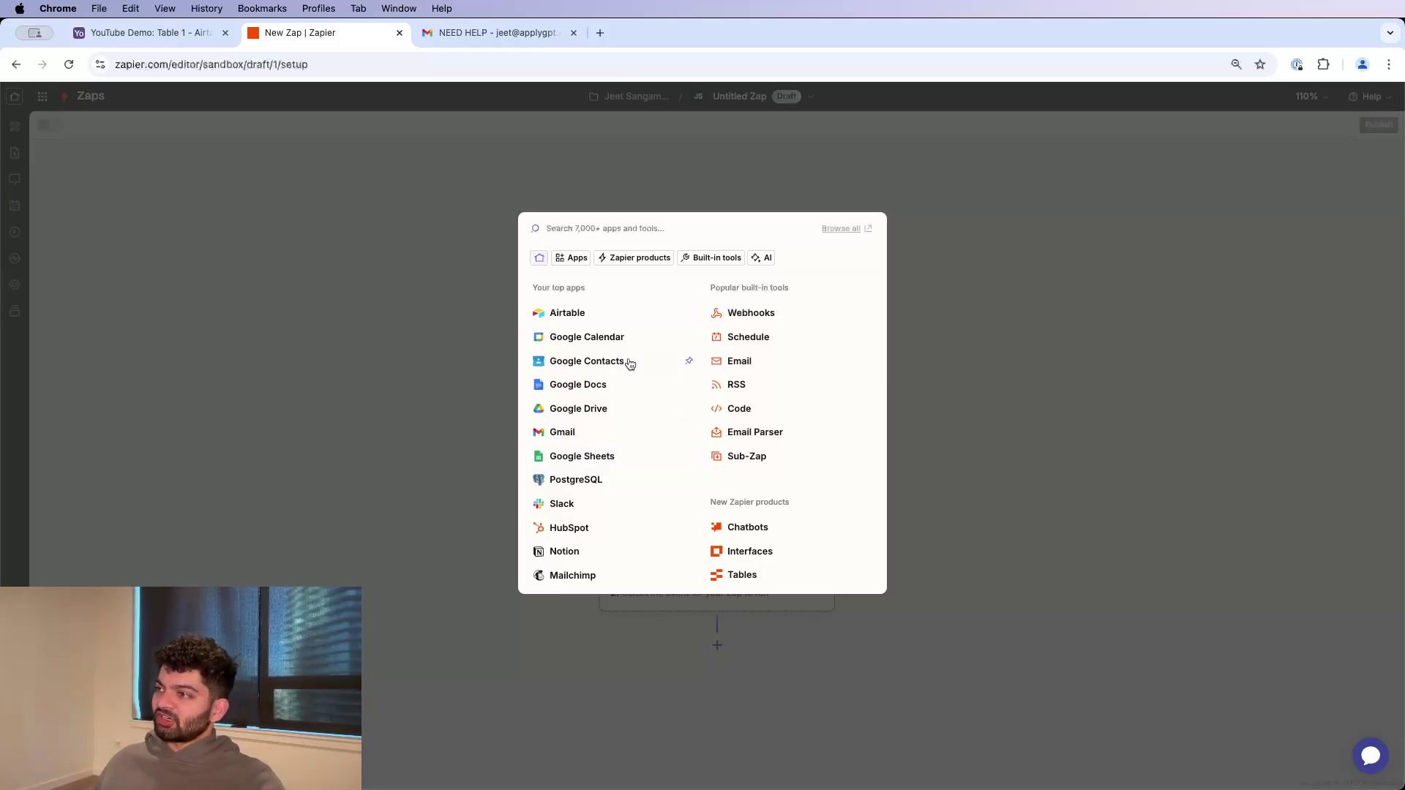
{"action": "type", "text": "gmail"}
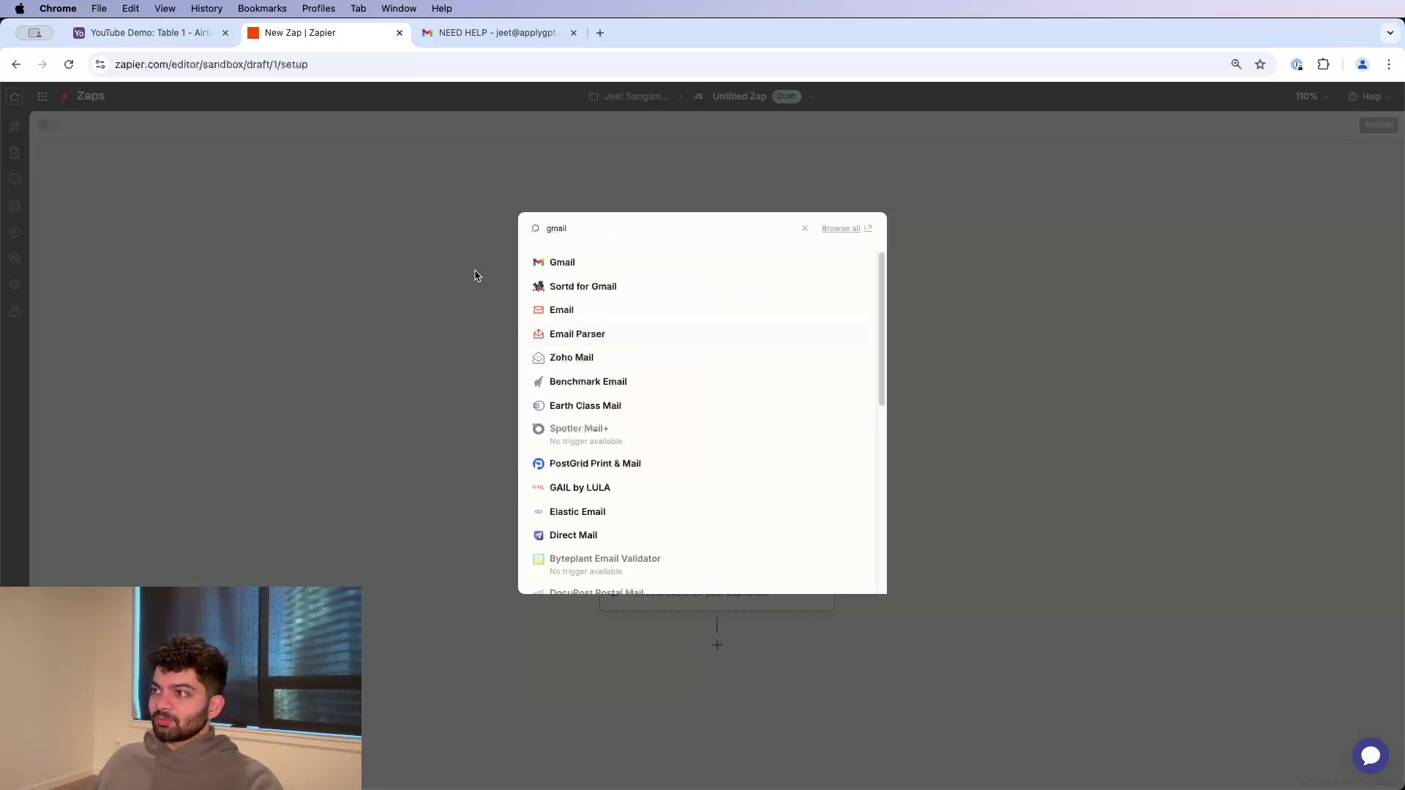
{"action": "left_click", "coordinate": [606, 262]}
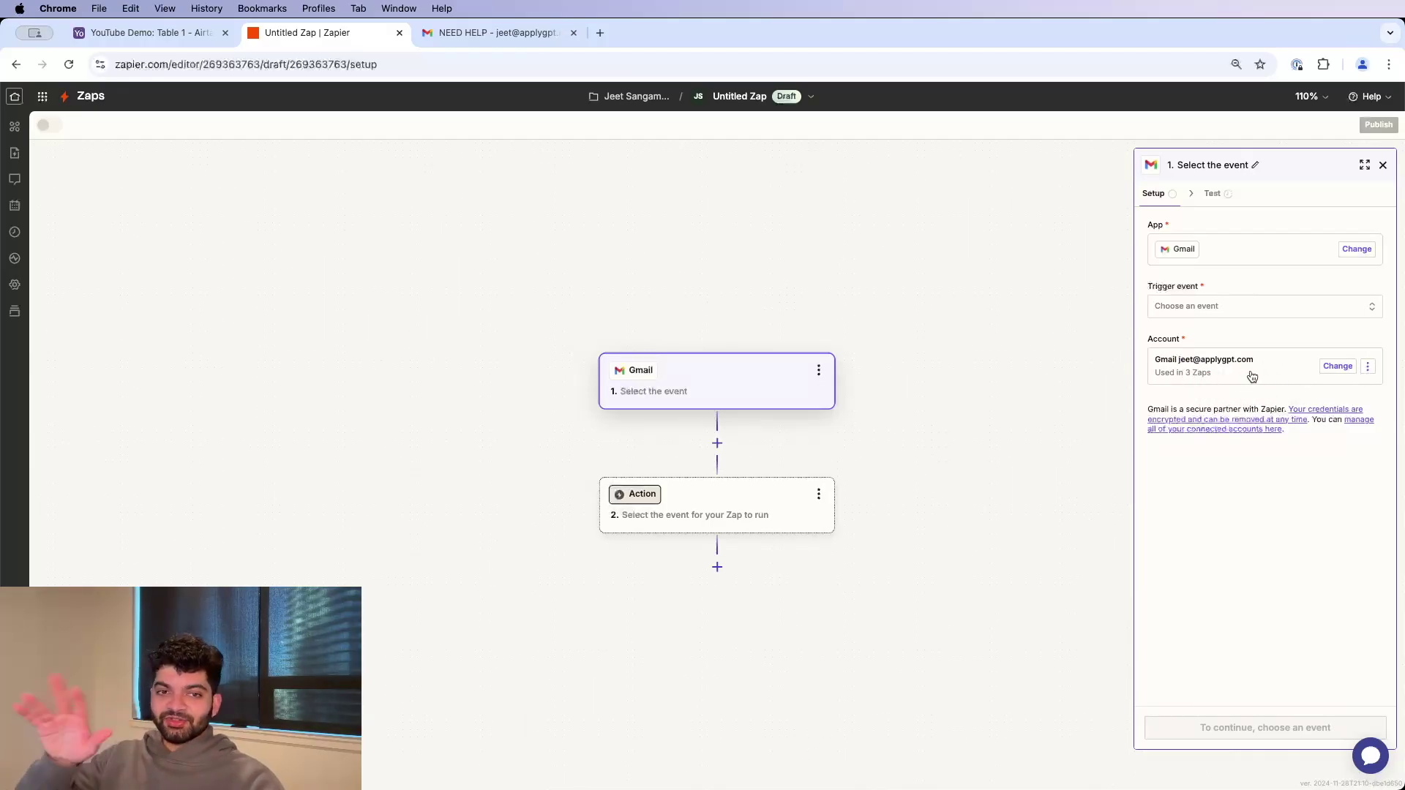
- Set New Email as the Gmail trigger event and proceed to testing
{"action": "left_click", "coordinate": [1205, 307]}
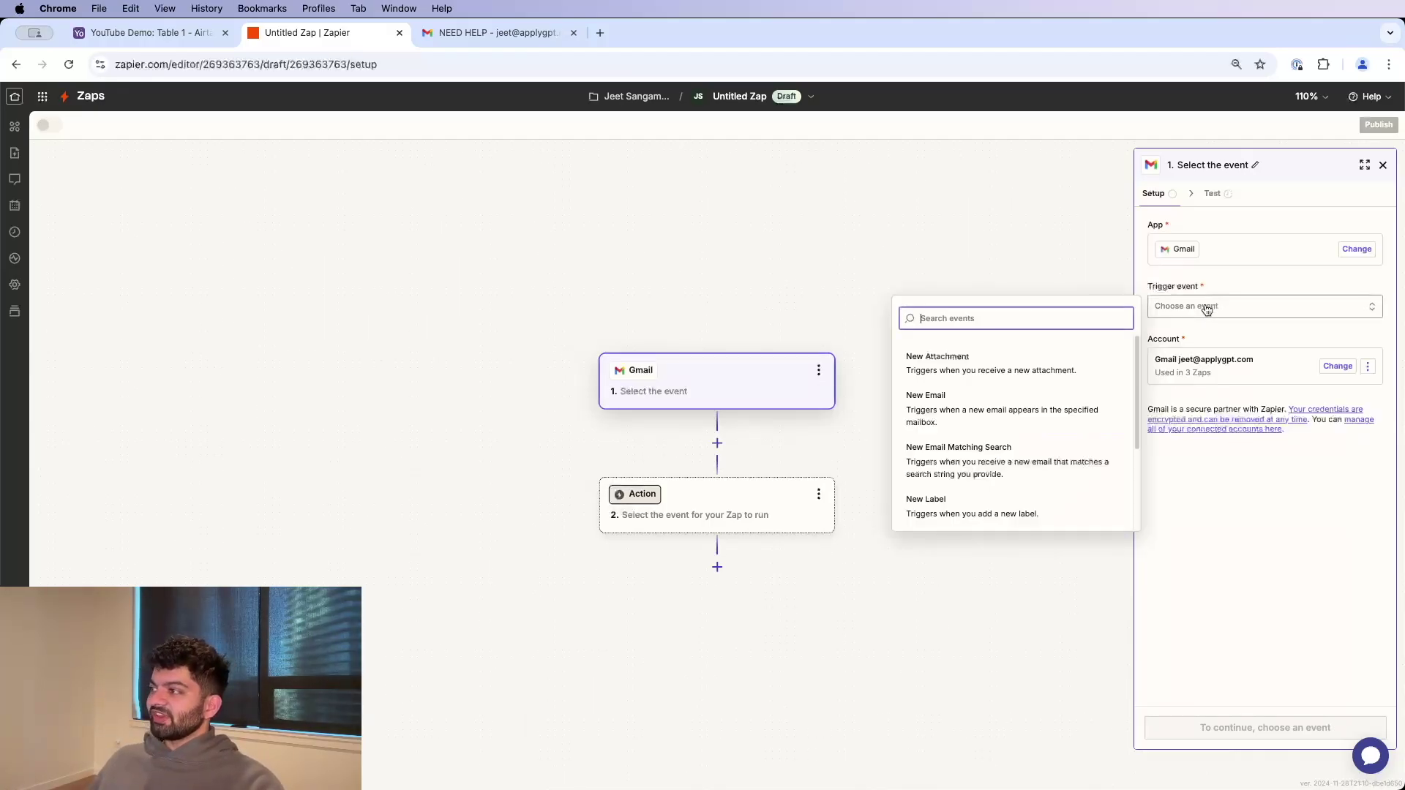
{"action": "left_click", "coordinate": [1010, 411]}
{"action": "left_click", "coordinate": [1313, 728]}
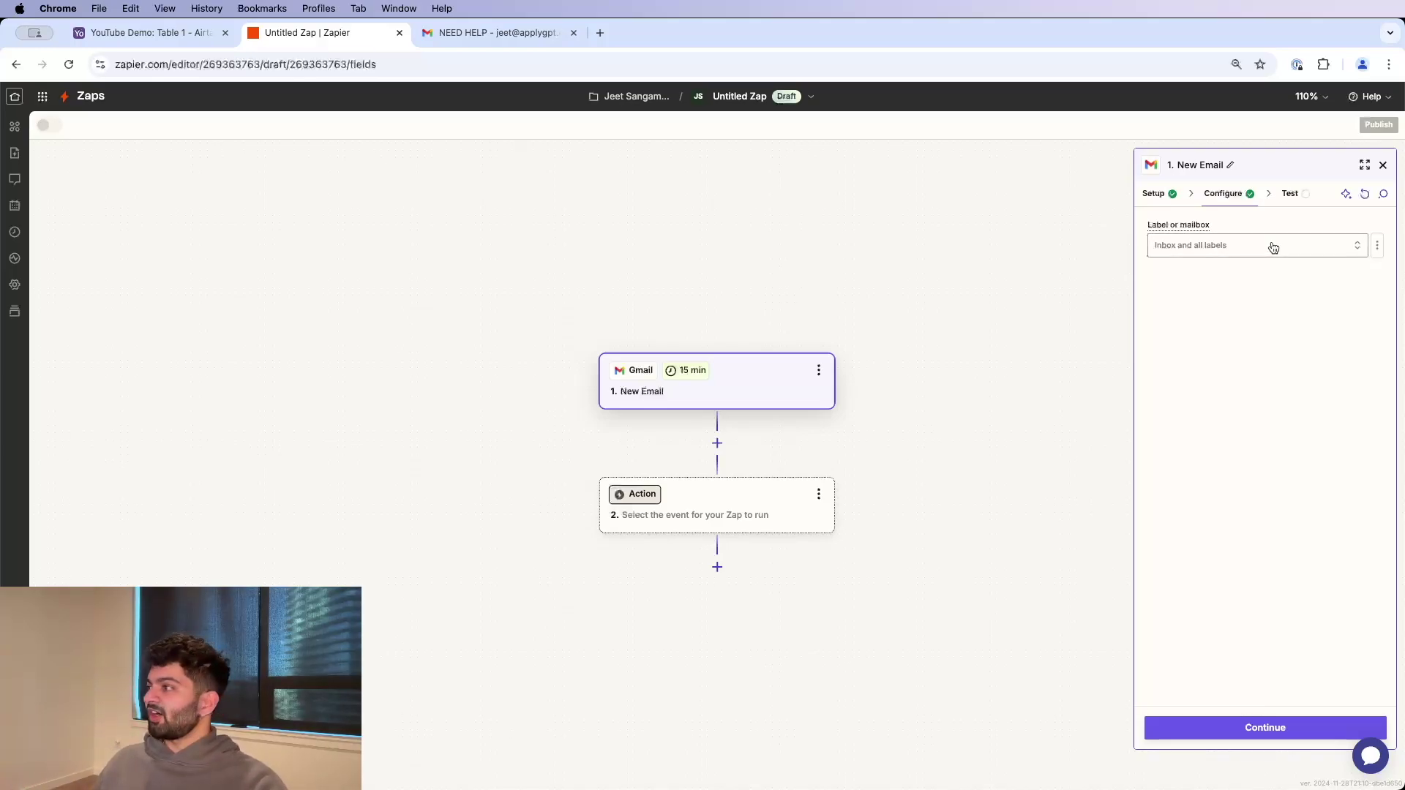
{"action": "left_click", "coordinate": [1258, 729]}
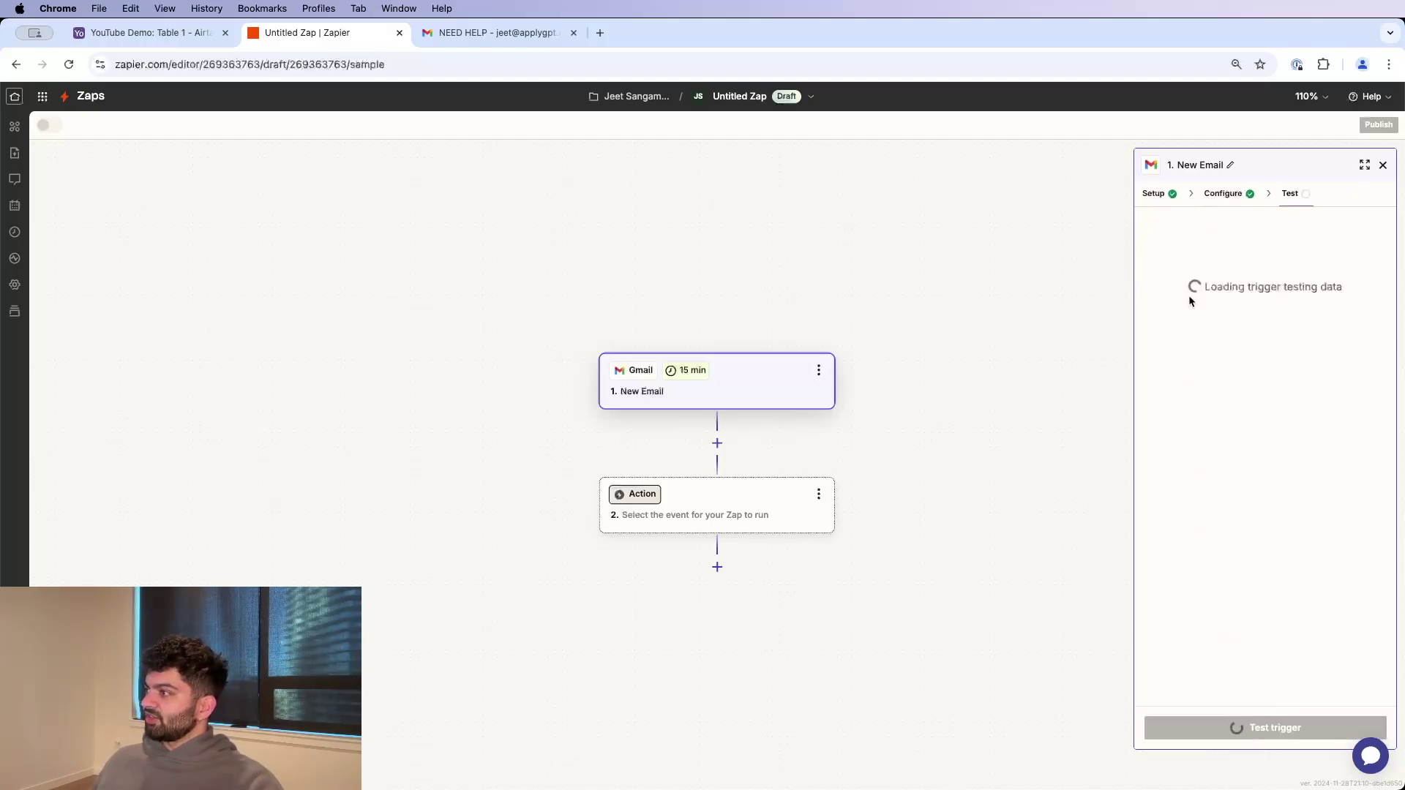
- Test the Gmail trigger and inspect Email C's Raw Snippet
{"action": "left_click", "coordinate": [1242, 742]}
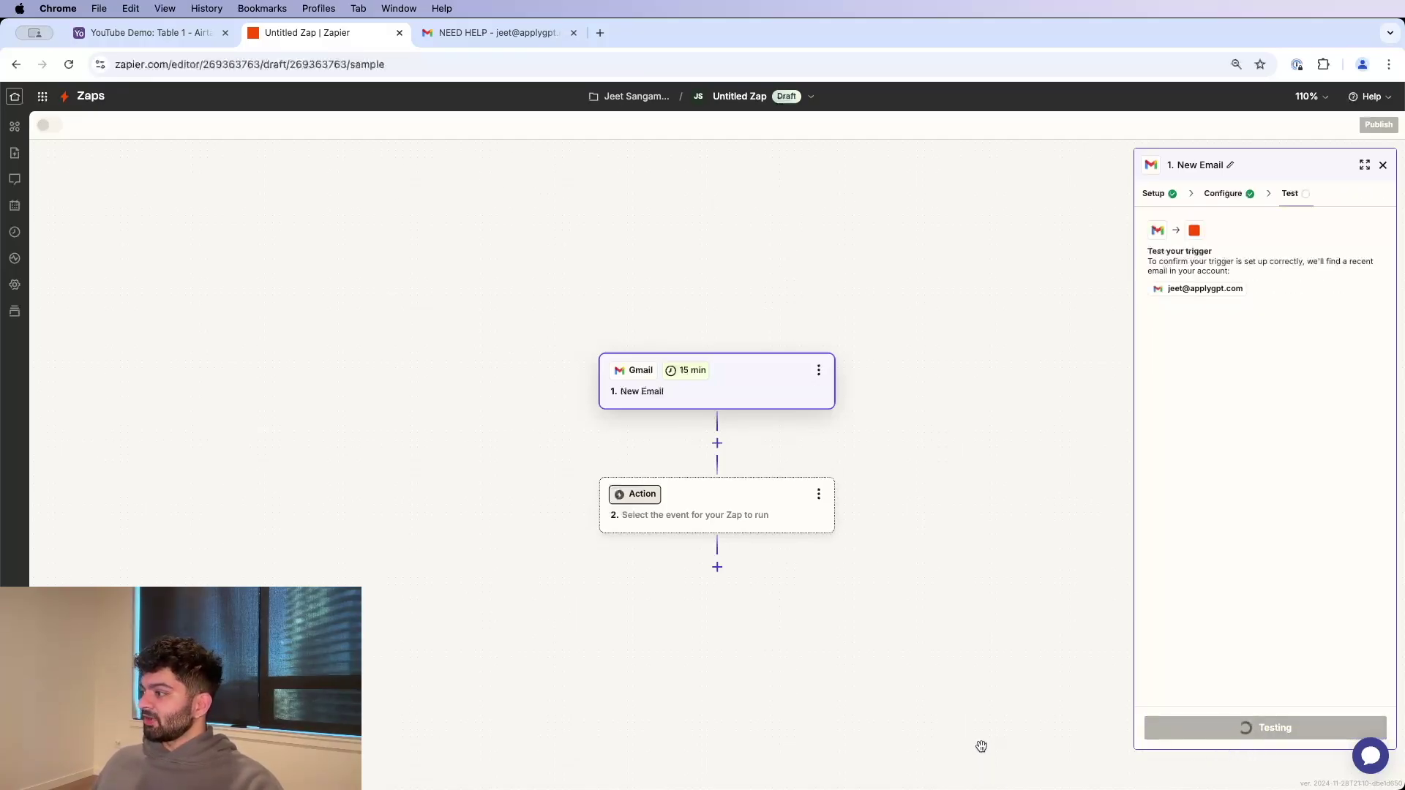
{"action": "mouse_move", "coordinate": [1218, 357]}
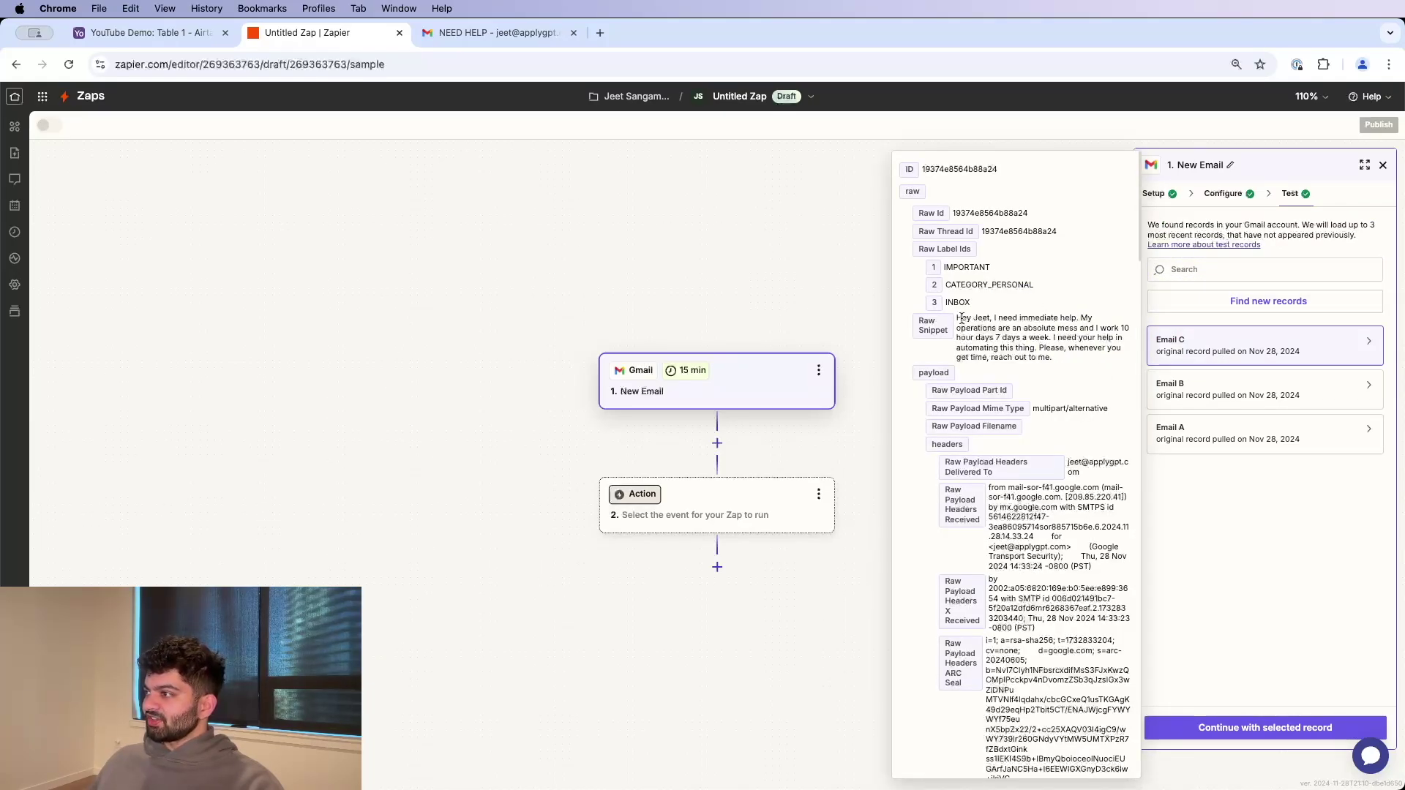
{"action": "left_click_drag", "start_coordinate": [958, 318], "coordinate": [1047, 340]}
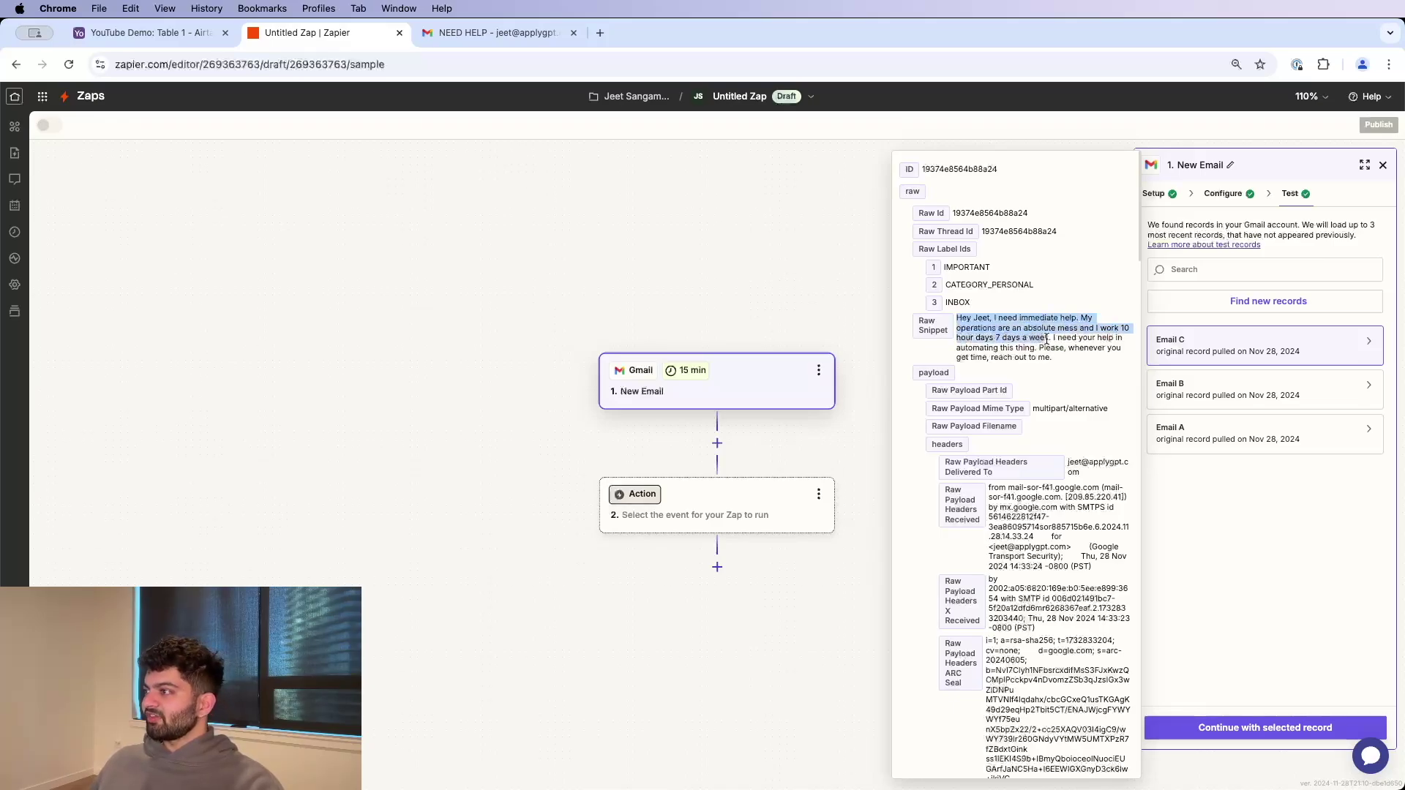
- Compare the sample emails with the NEED HELP email in Gmail and the Airtable table
{"action": "left_click", "coordinate": [477, 38]}
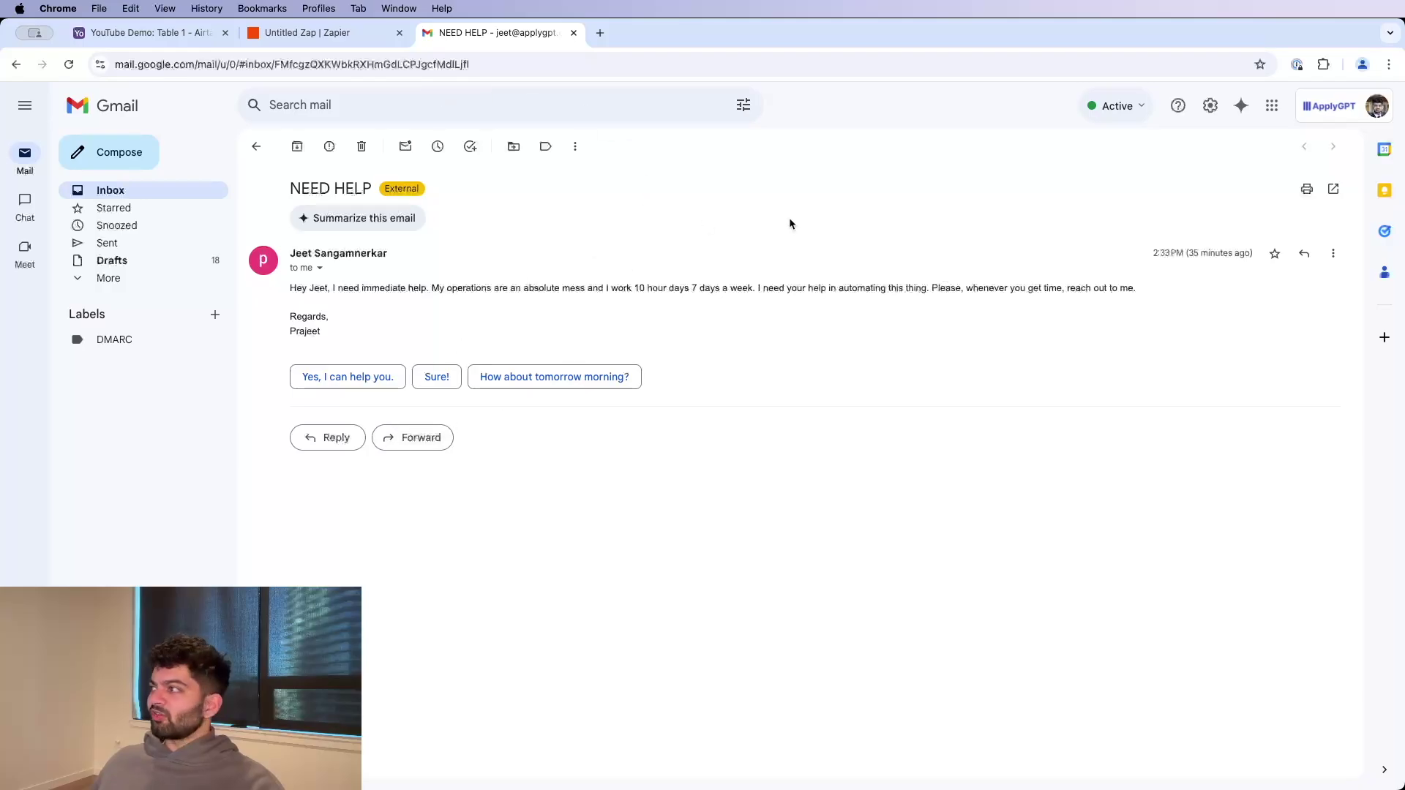
{"action": "left_click", "coordinate": [322, 33]}
{"action": "scroll", "coordinate": [1016, 384], "scroll_direction": "down", "scroll_amount": 5}
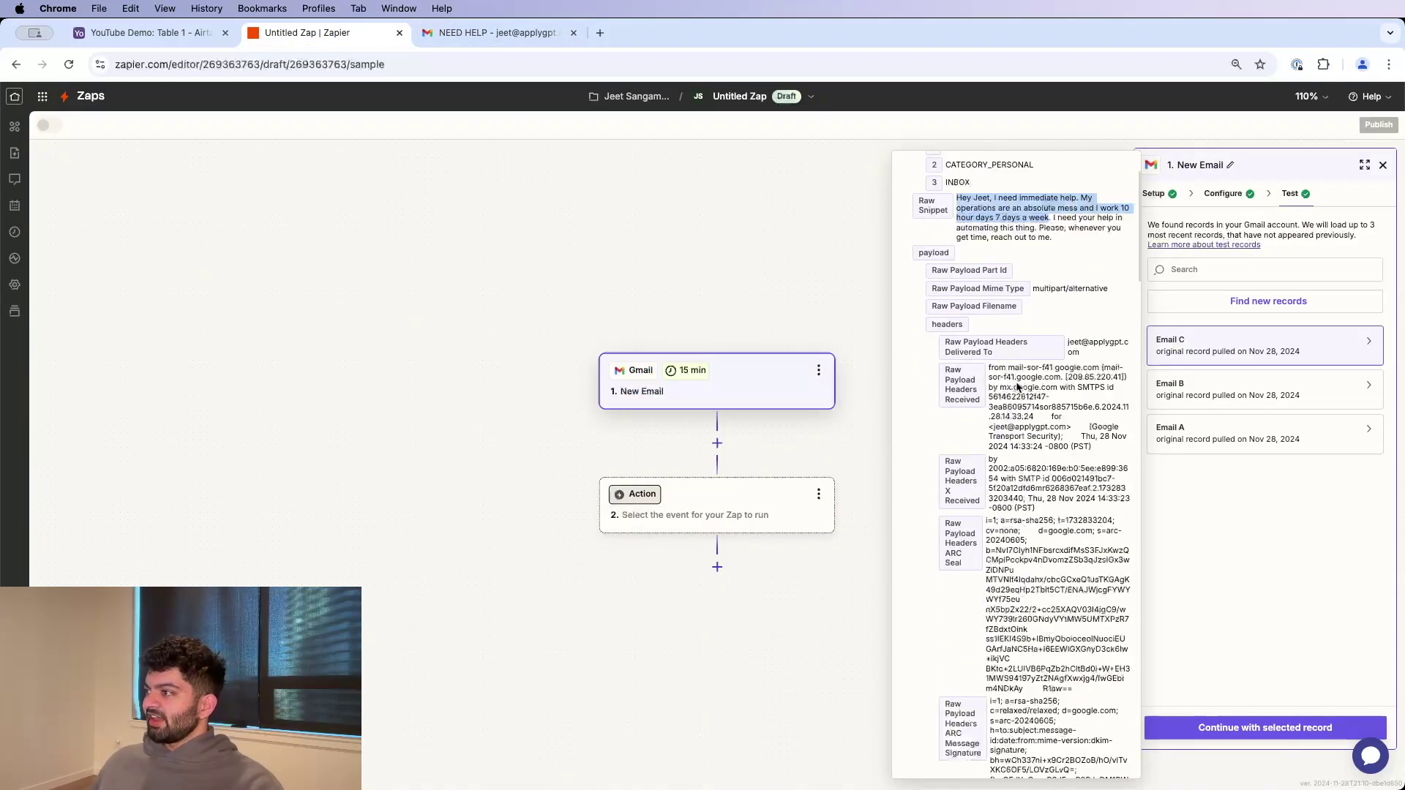
{"action": "scroll", "coordinate": [1011, 431], "scroll_direction": "up", "scroll_amount": 5}
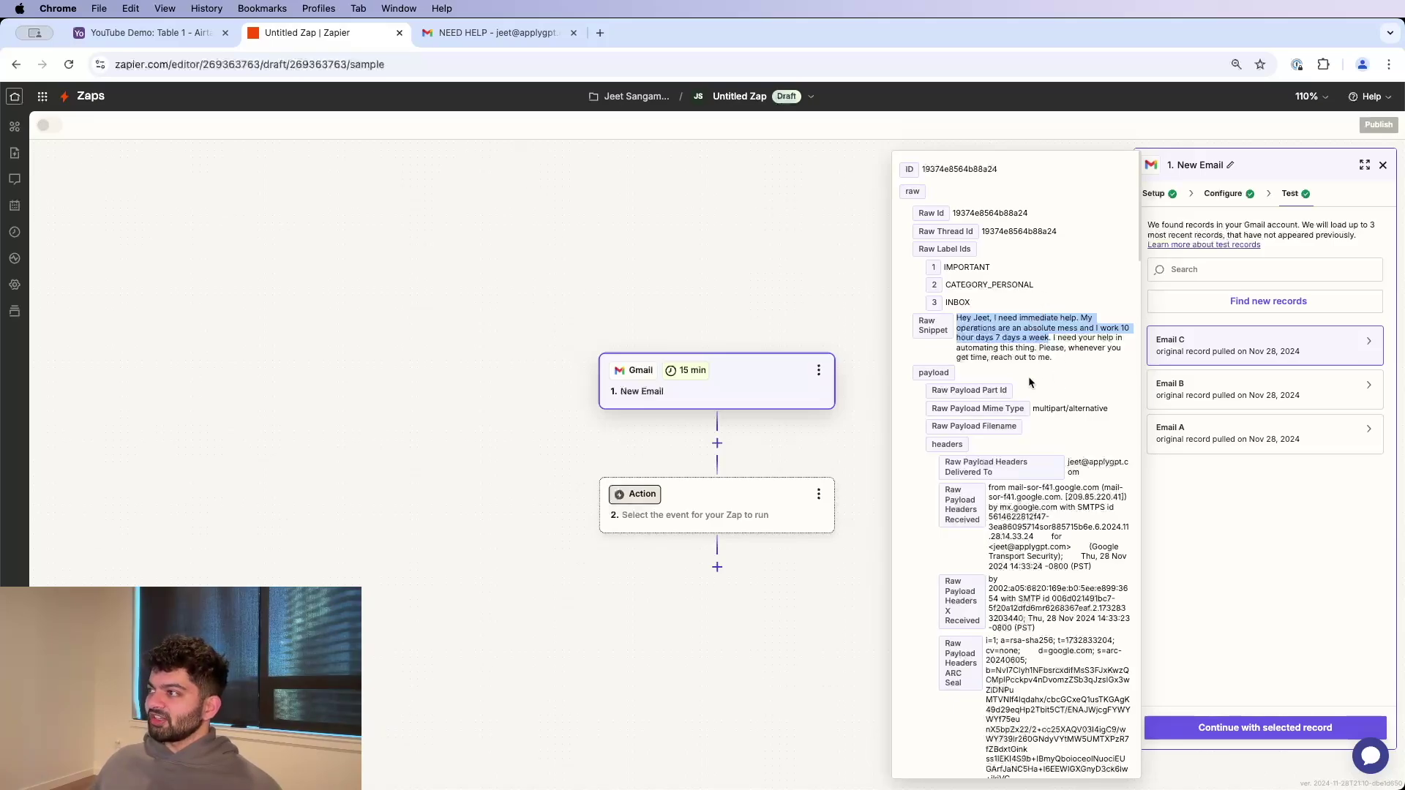
{"action": "left_click", "coordinate": [141, 33]}
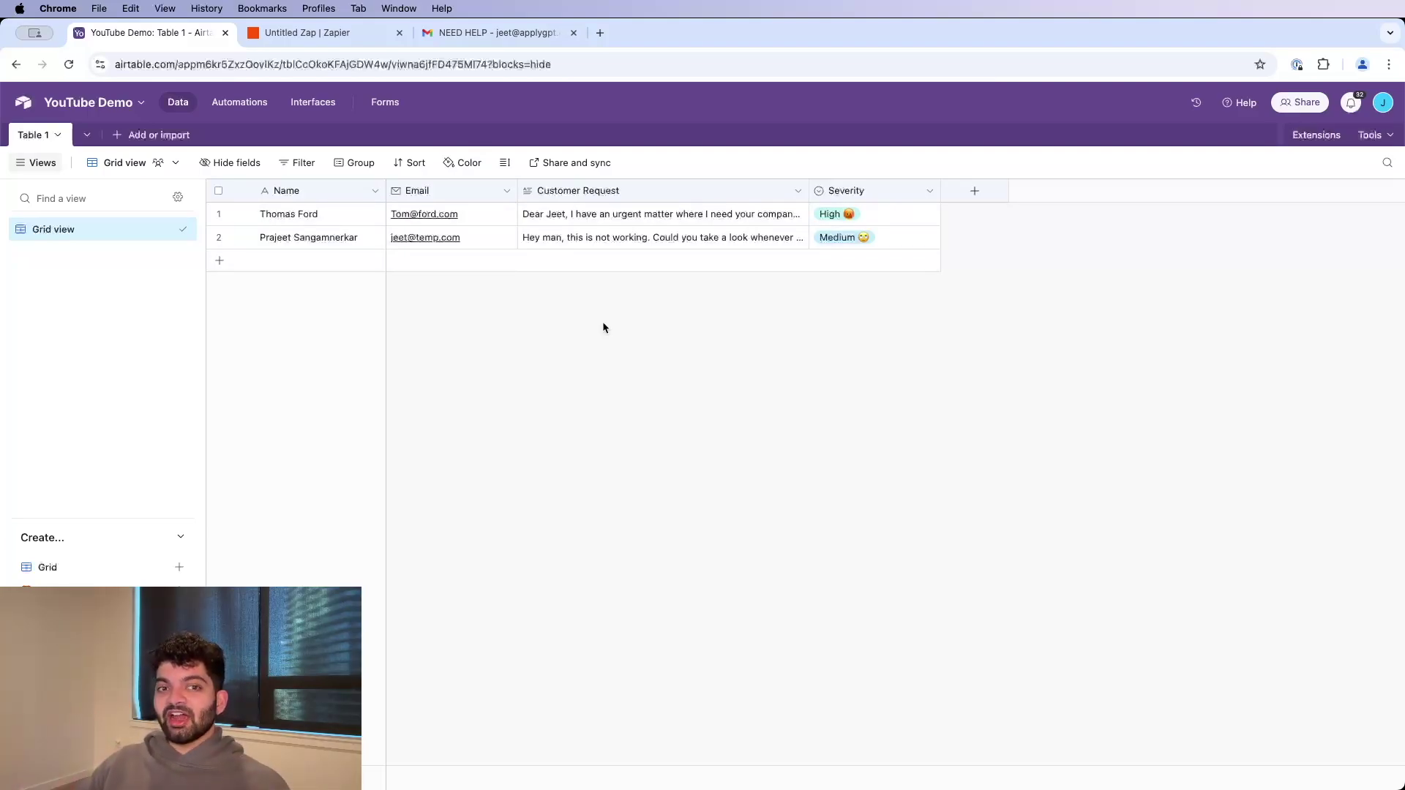
{"action": "left_click", "coordinate": [322, 32]}
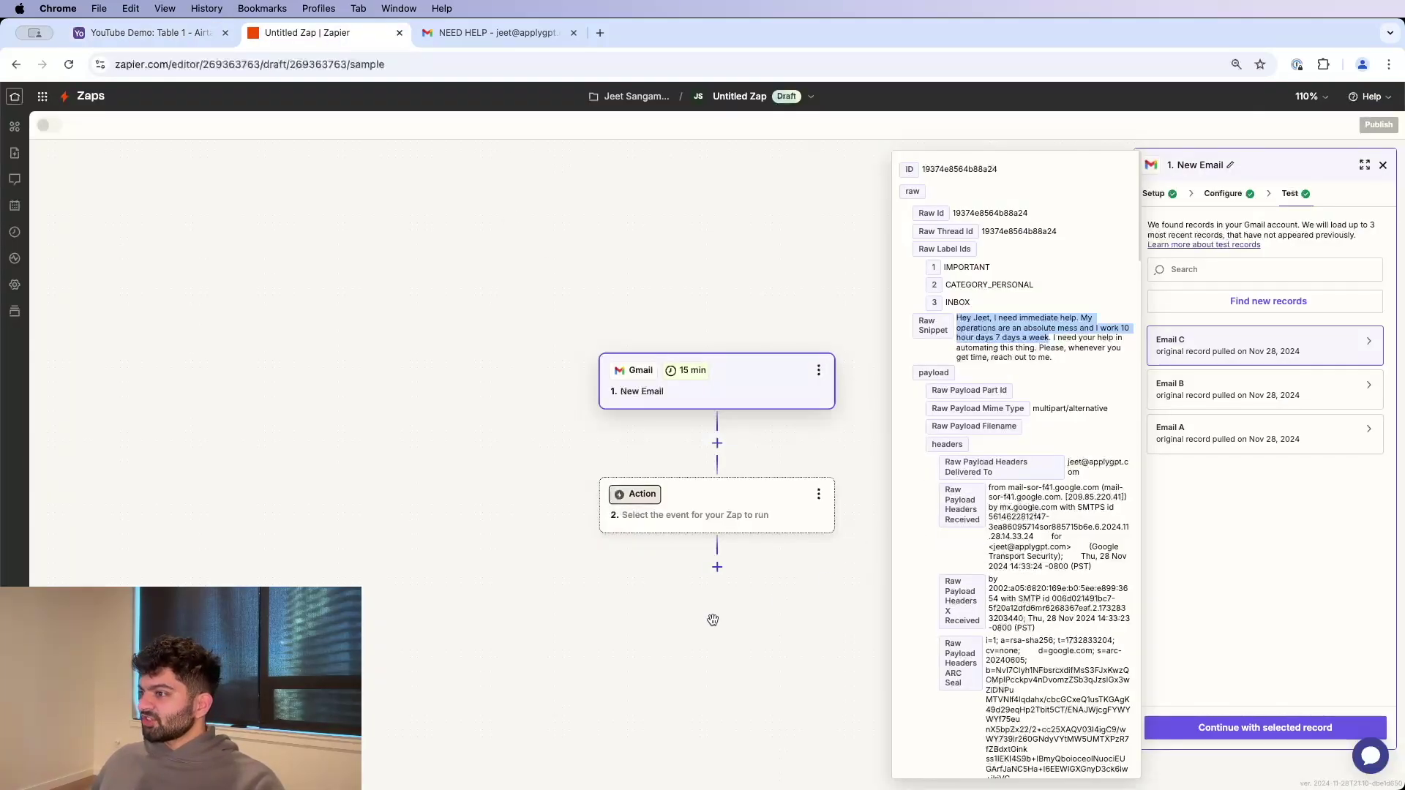
{"action": "left_click", "coordinate": [150, 32]}
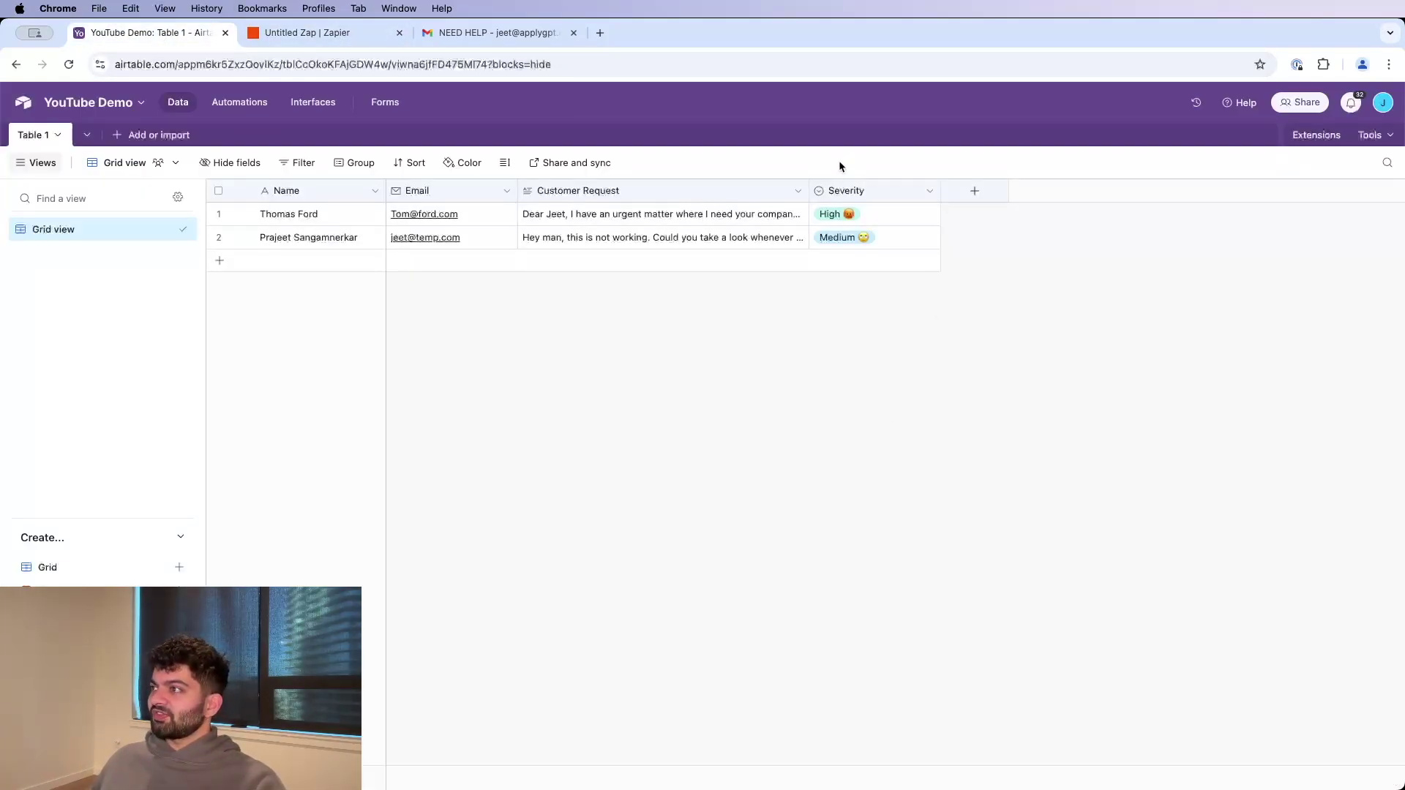
{"action": "left_click", "coordinate": [315, 32]}
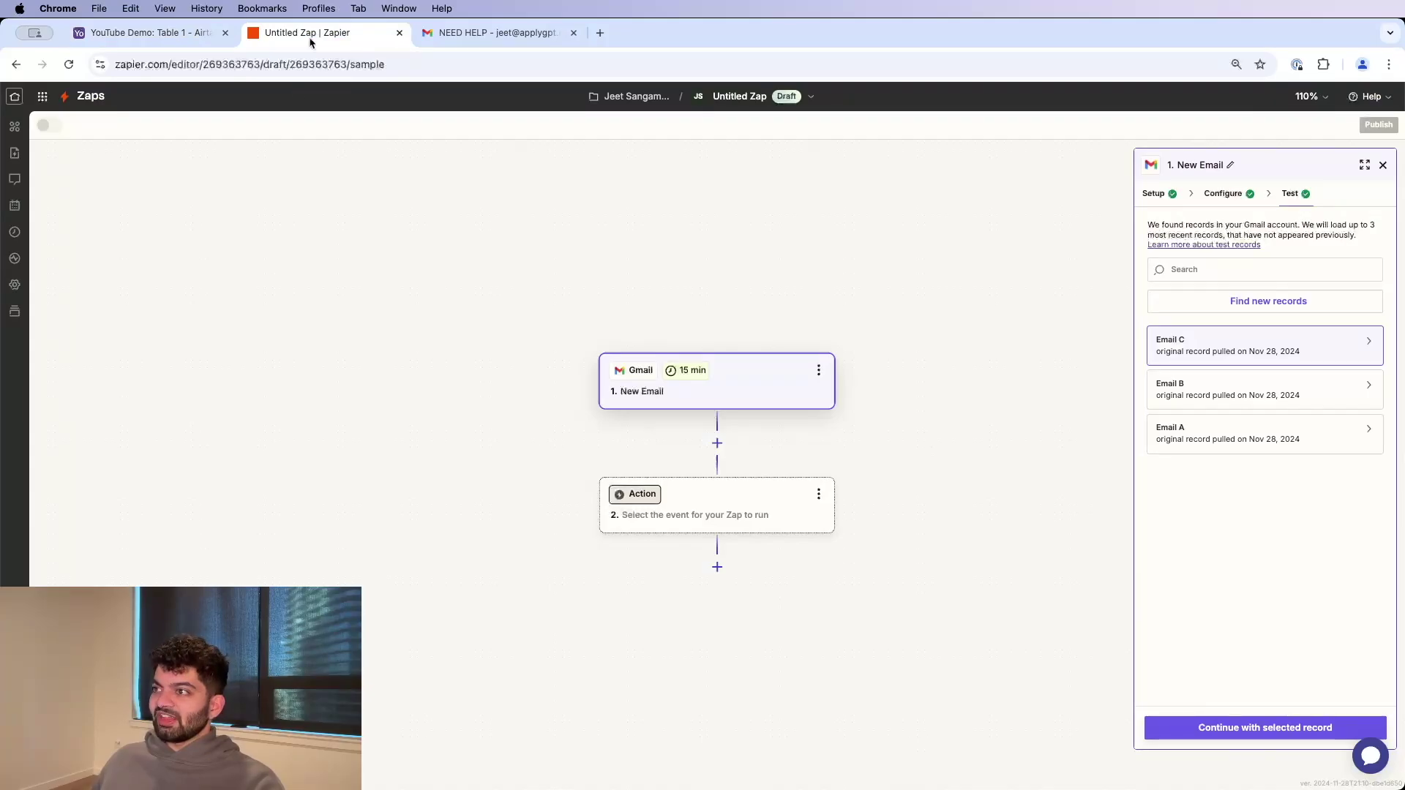
- Add Airtable as the action step, then delete it
{"action": "left_click", "coordinate": [686, 502]}
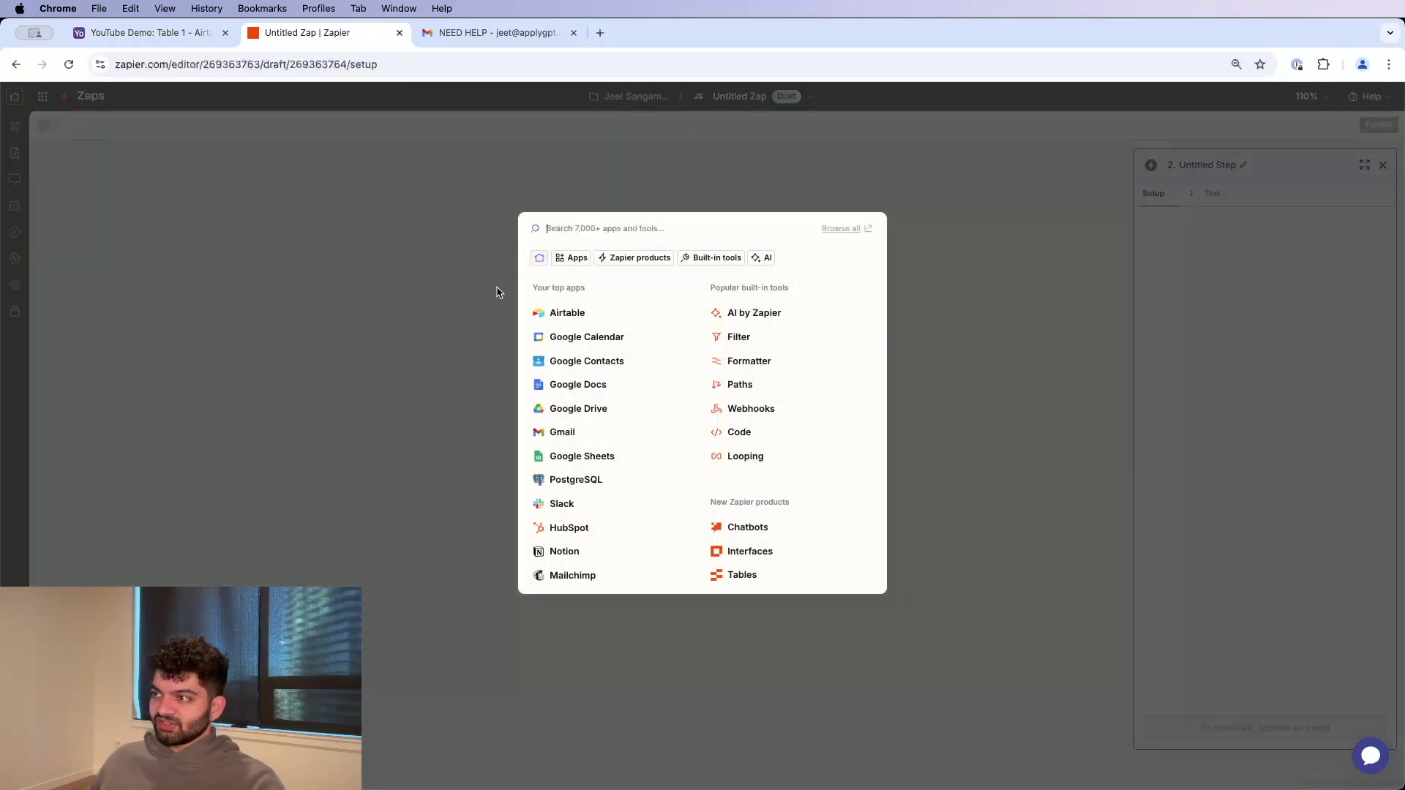
{"action": "left_click", "coordinate": [569, 313]}
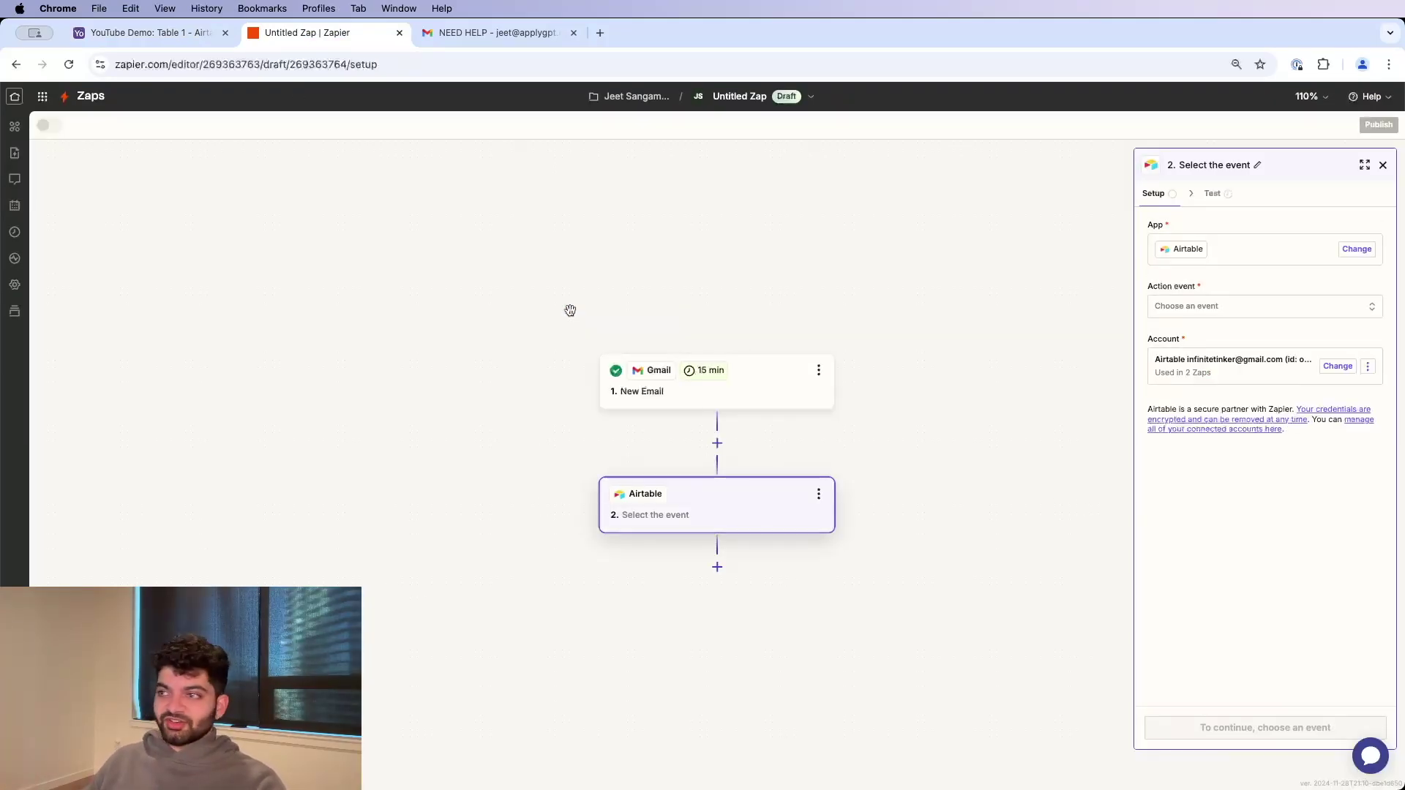
{"action": "left_click", "coordinate": [819, 495]}
{"action": "left_click", "coordinate": [867, 612]}
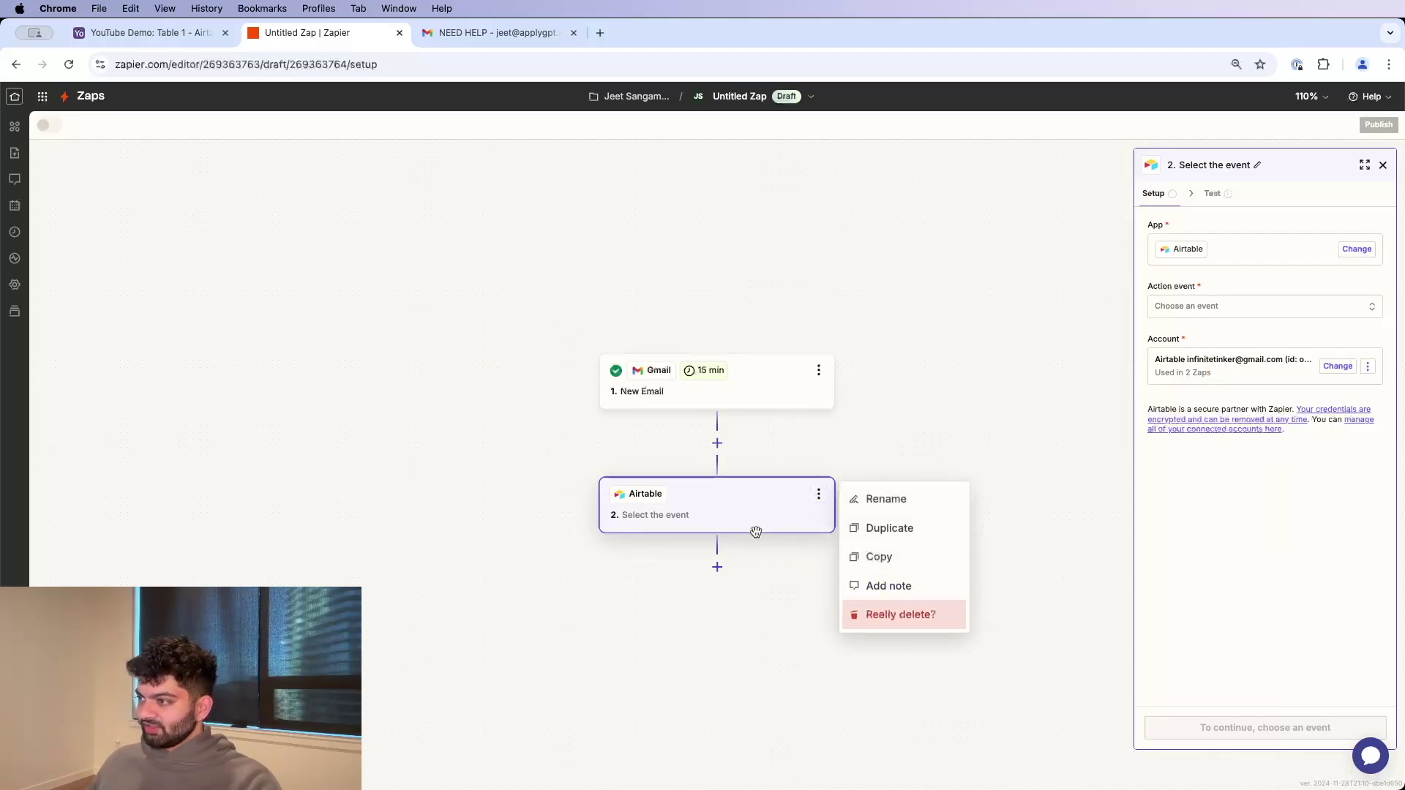
{"action": "left_click", "coordinate": [882, 615]}
- Add OpenAI as the second step with the Send Prompt action event
{"action": "left_click", "coordinate": [718, 444]}
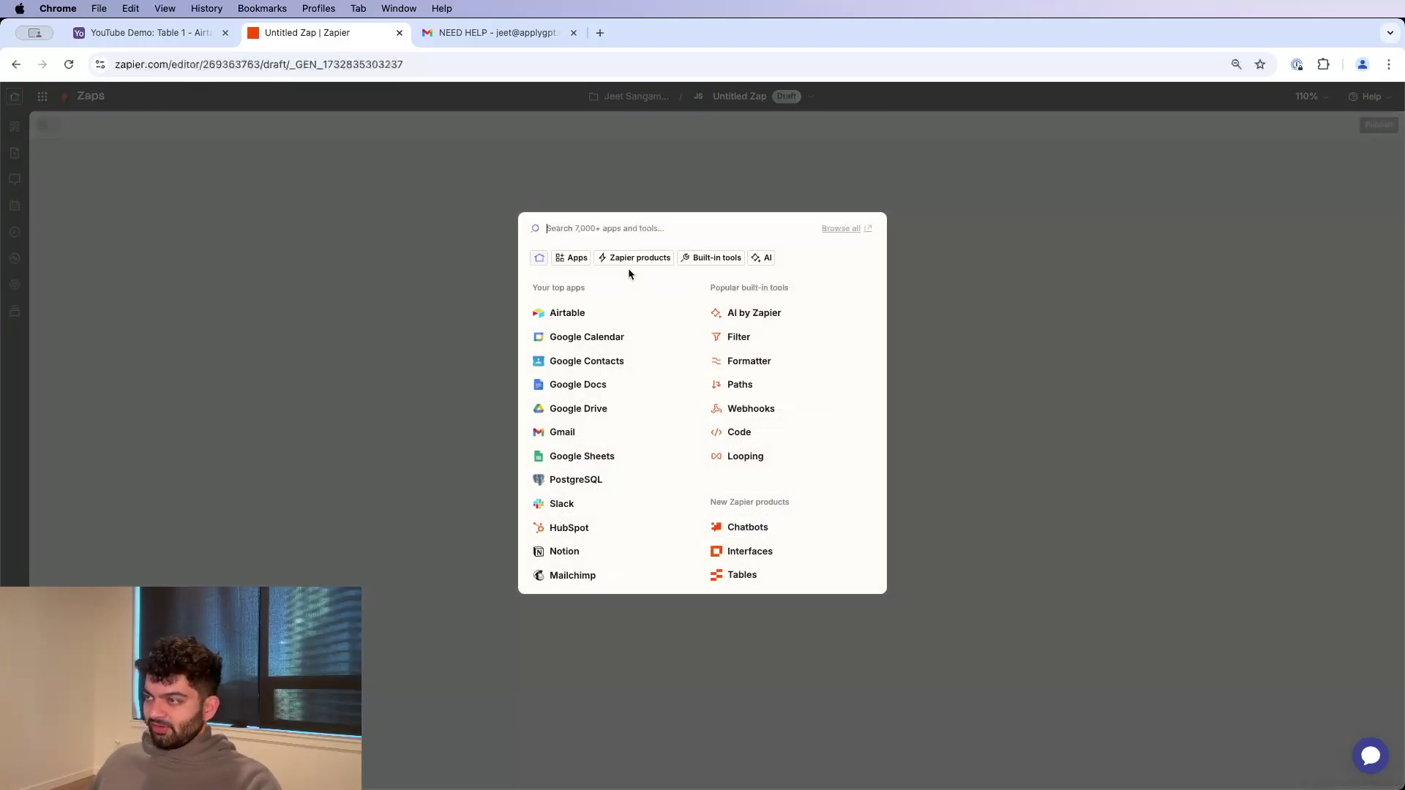
{"action": "type", "text": "openai"}
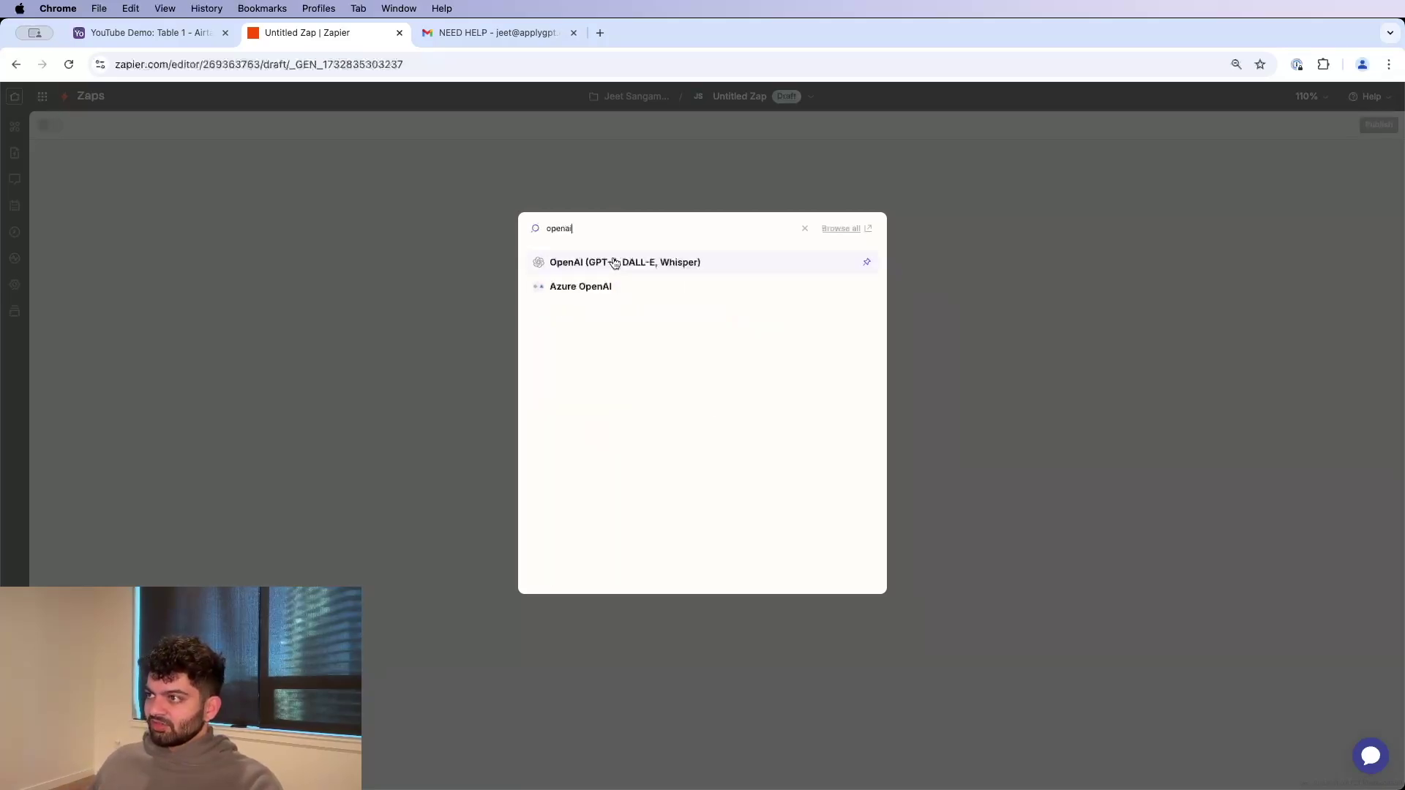
{"action": "left_click", "coordinate": [616, 261]}
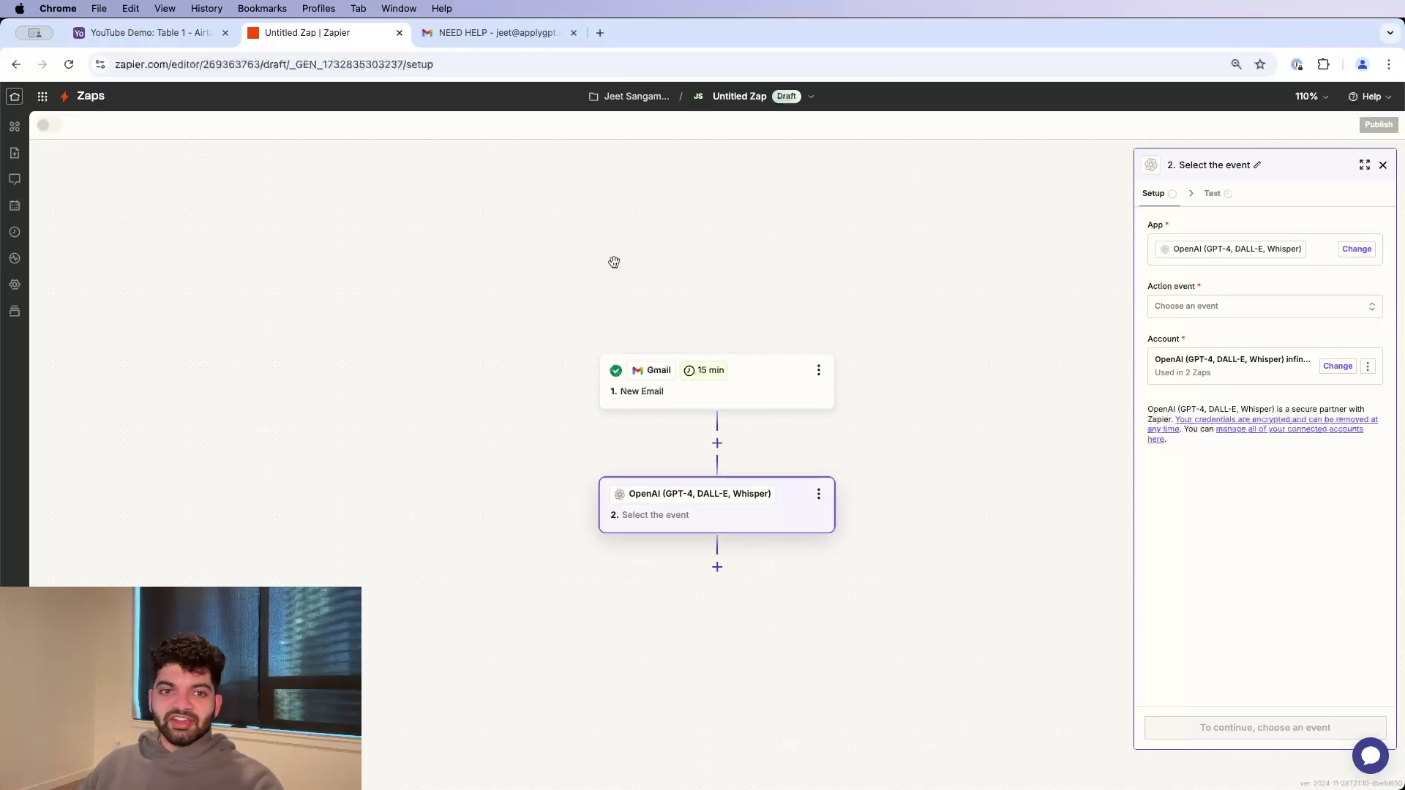
{"action": "left_click", "coordinate": [1259, 307]}
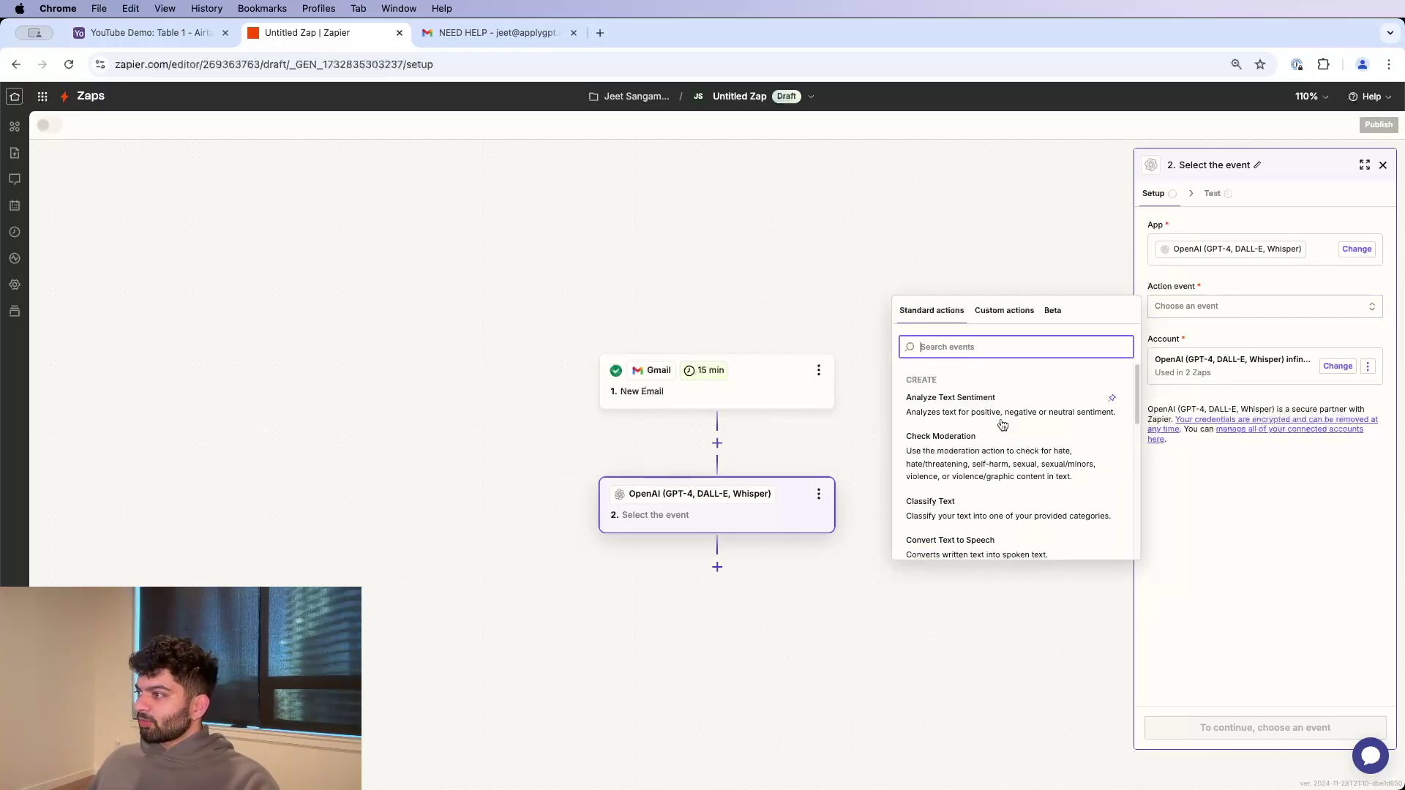
{"action": "scroll", "coordinate": [978, 441], "scroll_direction": "down", "scroll_amount": 2}
{"action": "scroll", "coordinate": [978, 440], "scroll_direction": "down", "scroll_amount": 5}
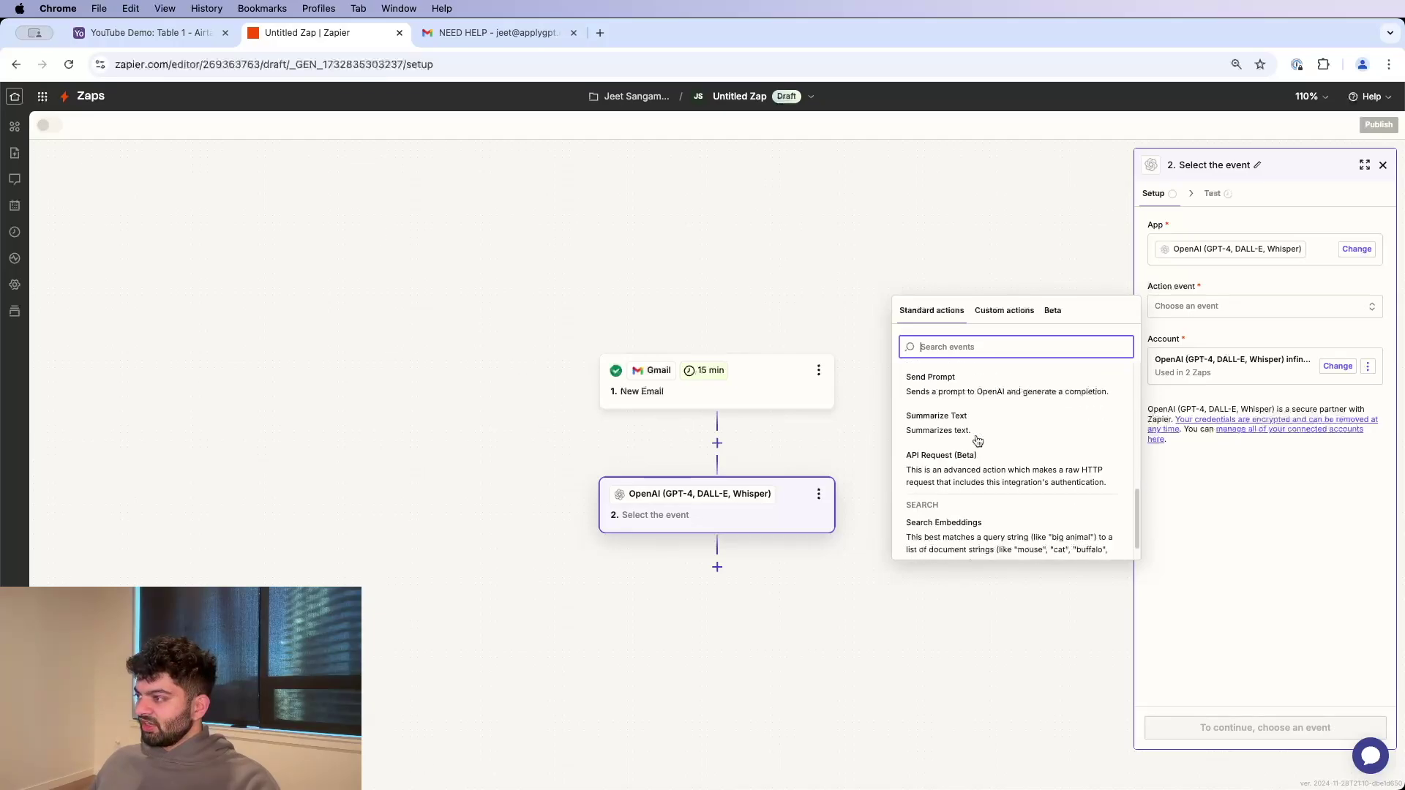
{"action": "left_click", "coordinate": [971, 403]}
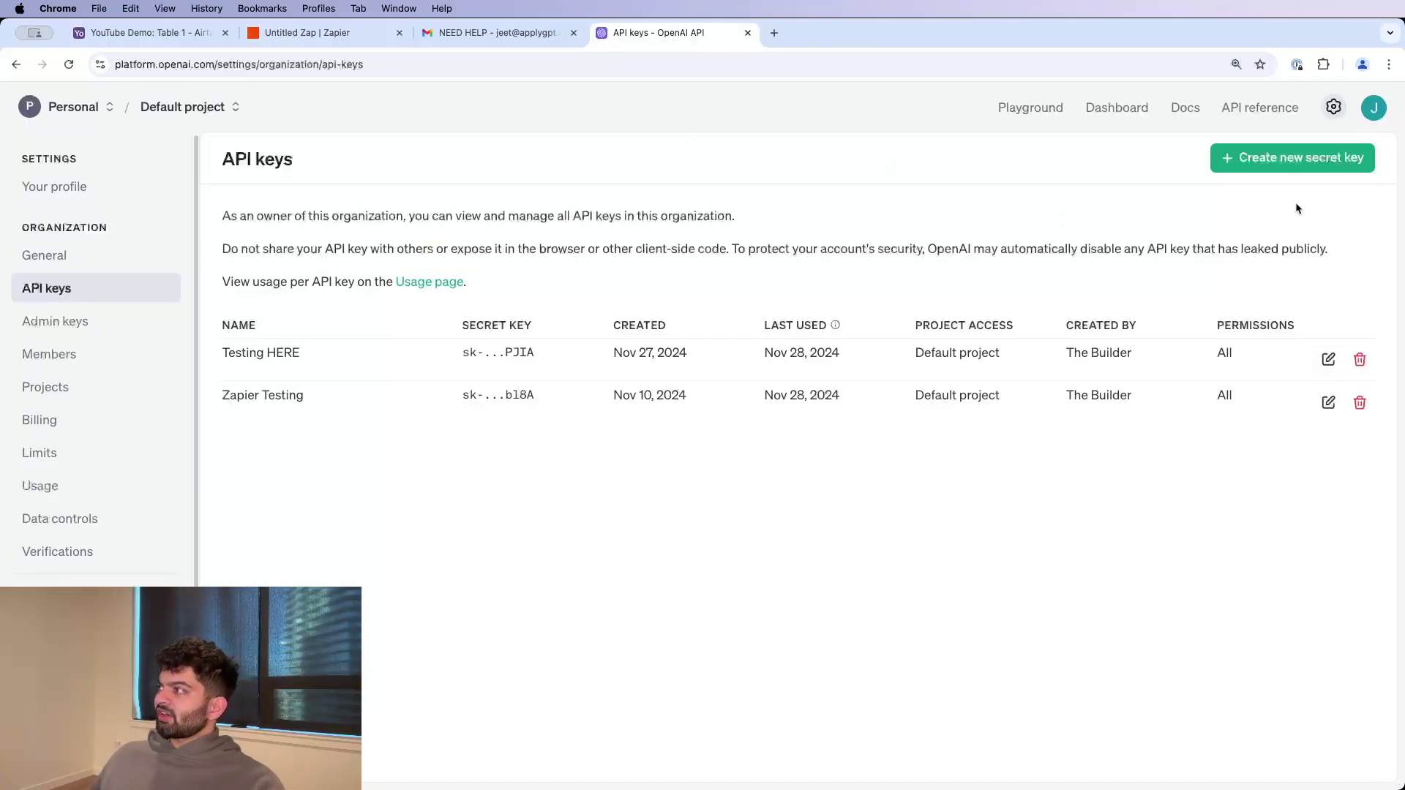
- Generate an OpenAI secret key named 'Zapier Testing for YouTube'
{"action": "left_click", "coordinate": [1281, 156]}
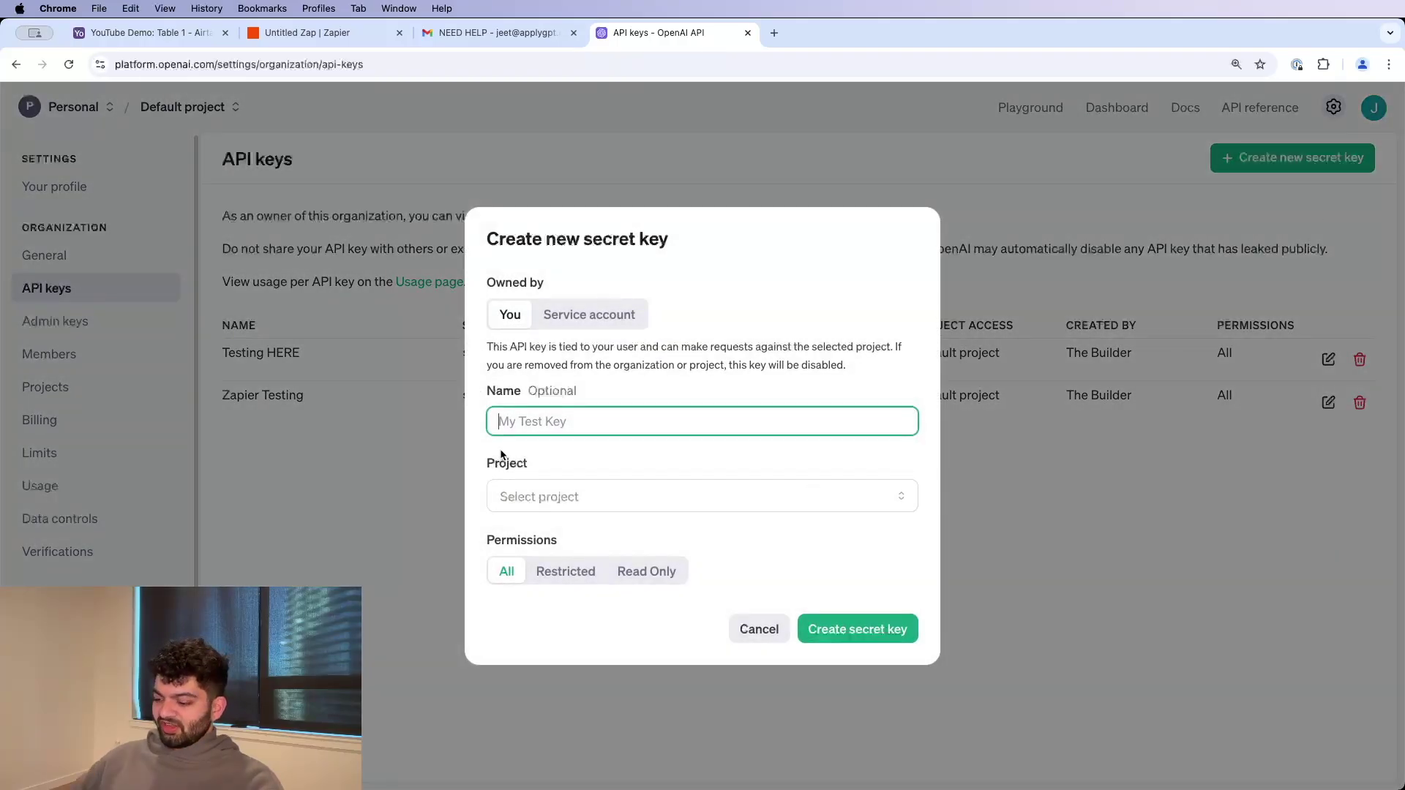
{"action": "type", "text": "Zapier"}
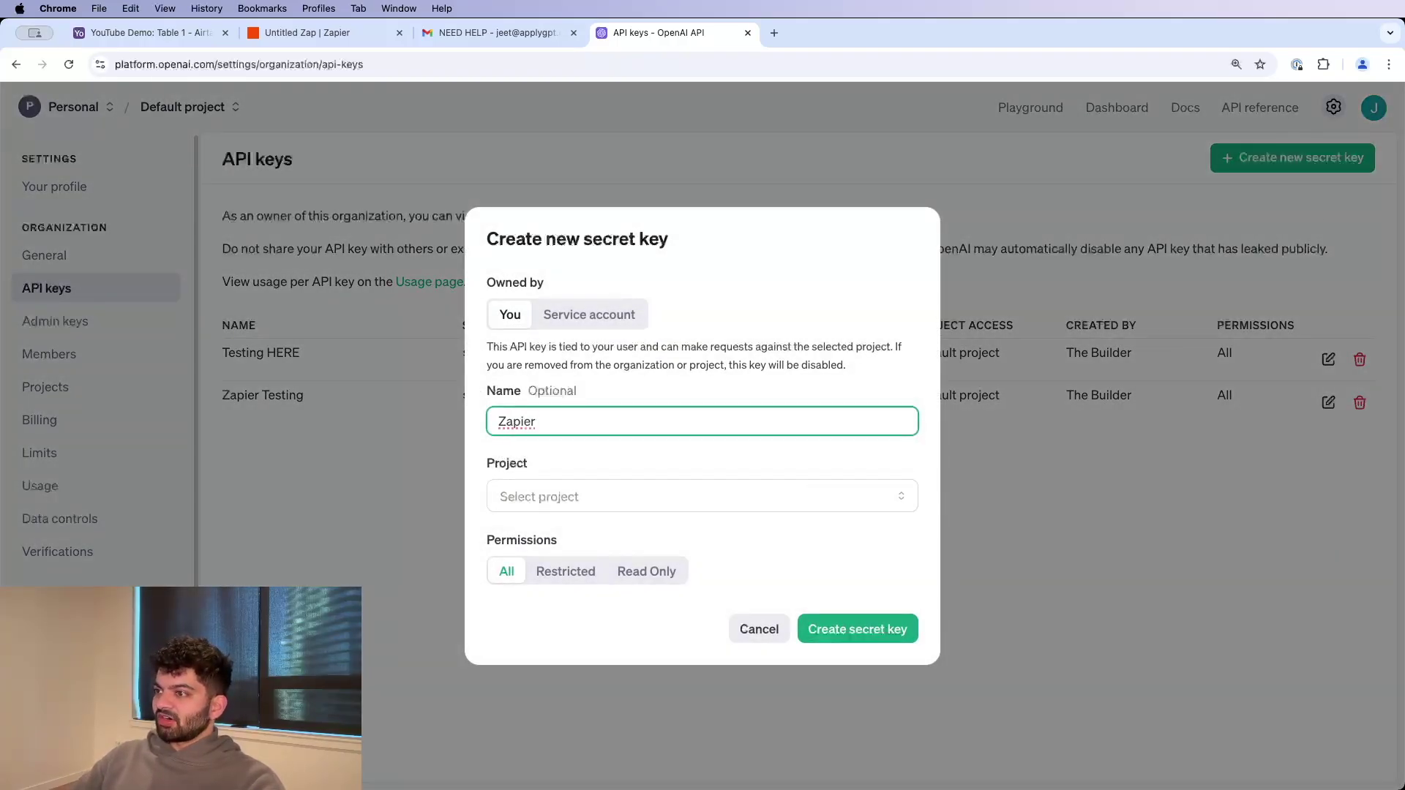
{"action": "type", "text": " Testing for YouTube"}
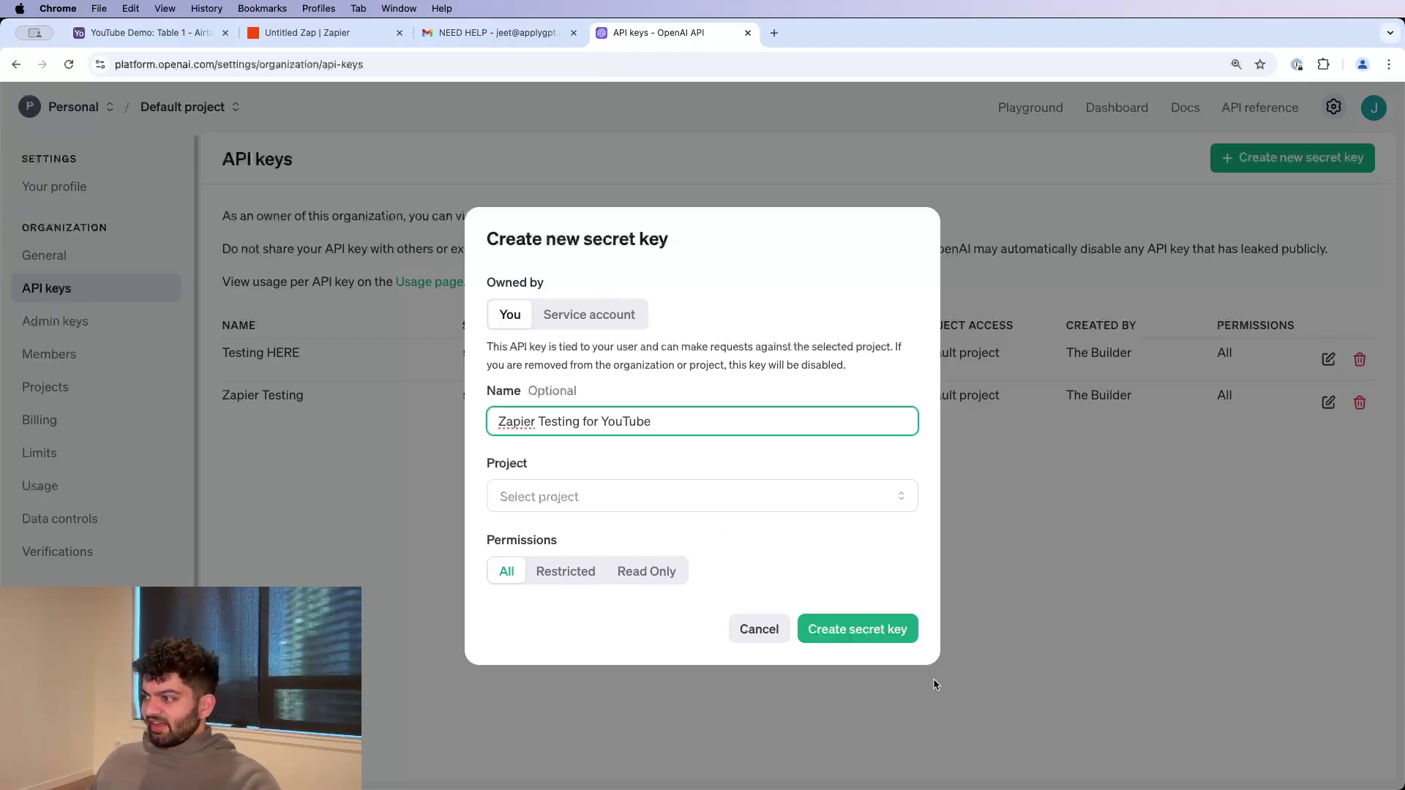
{"action": "key", "text": "Return"}
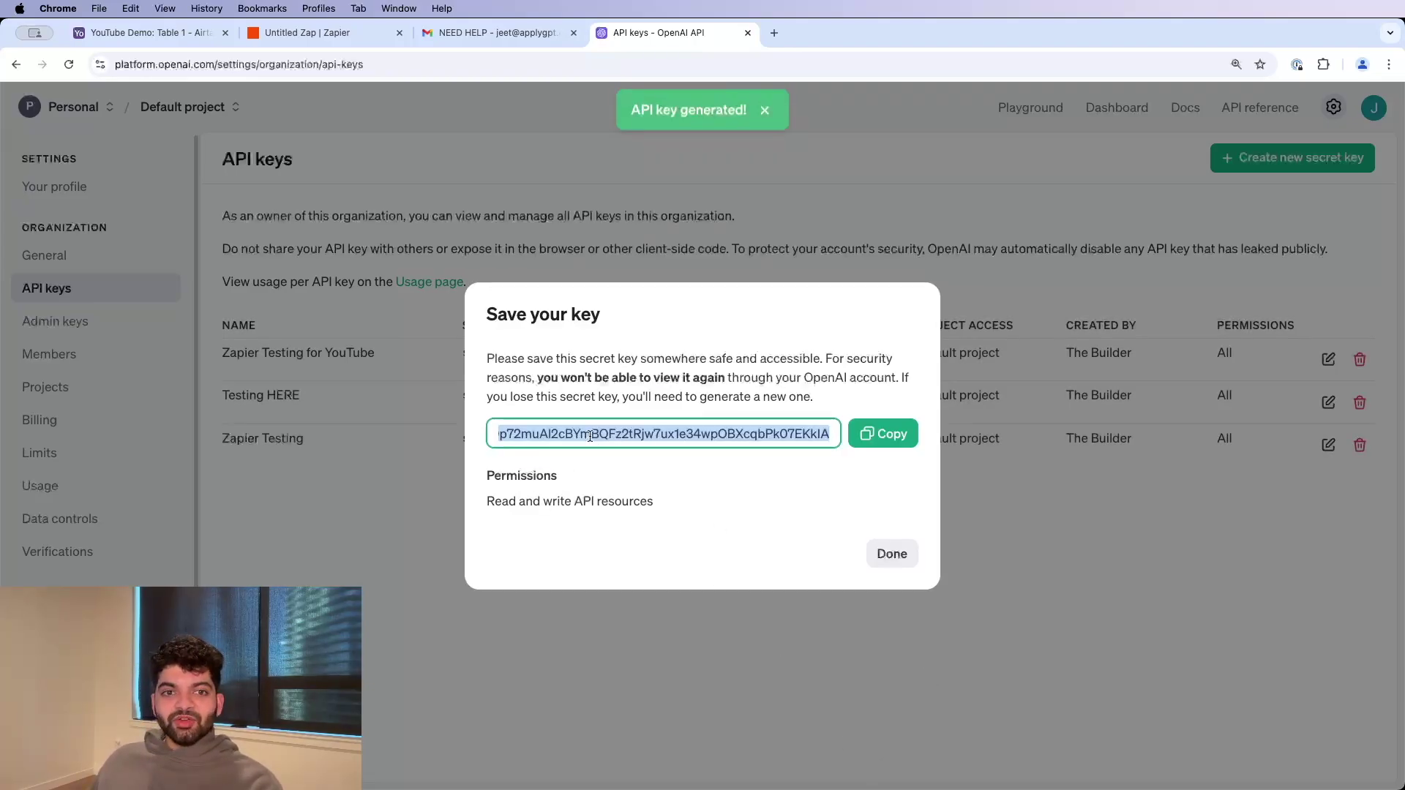
{"action": "left_click", "coordinate": [287, 36]}
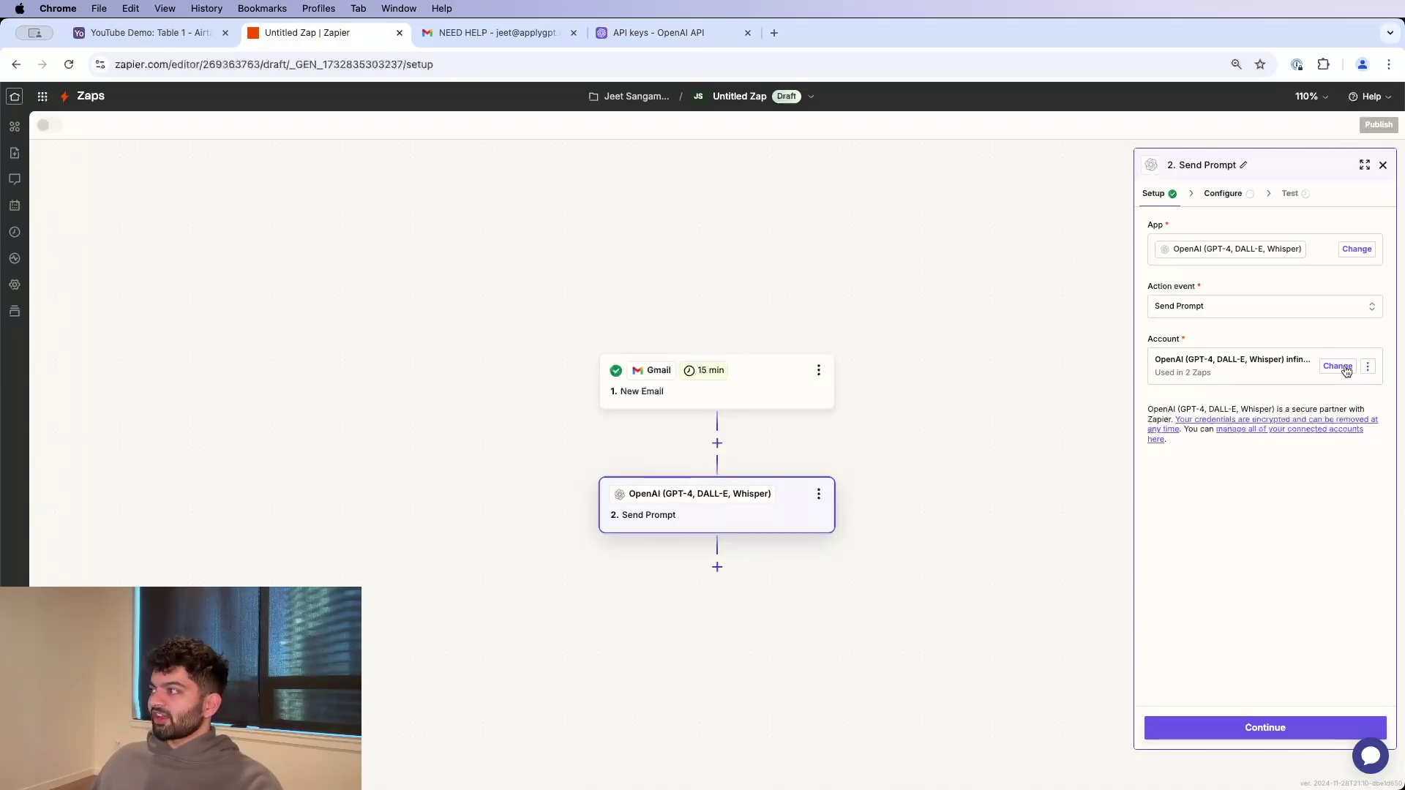
- Recheck the new key, then advance the connected Send Prompt step to Configure
{"action": "left_click", "coordinate": [655, 33]}
{"action": "left_click", "coordinate": [289, 35]}
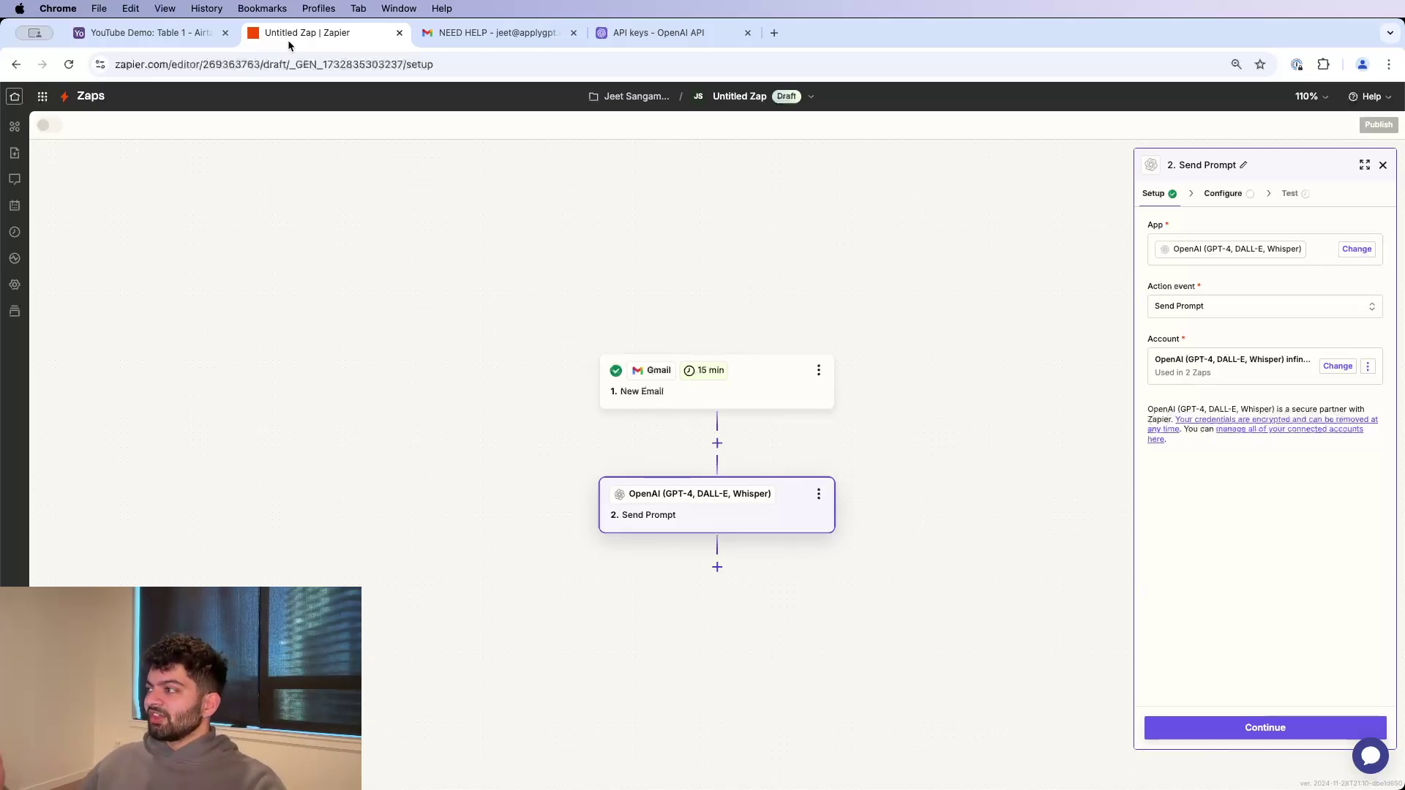
{"action": "left_click", "coordinate": [1211, 725]}
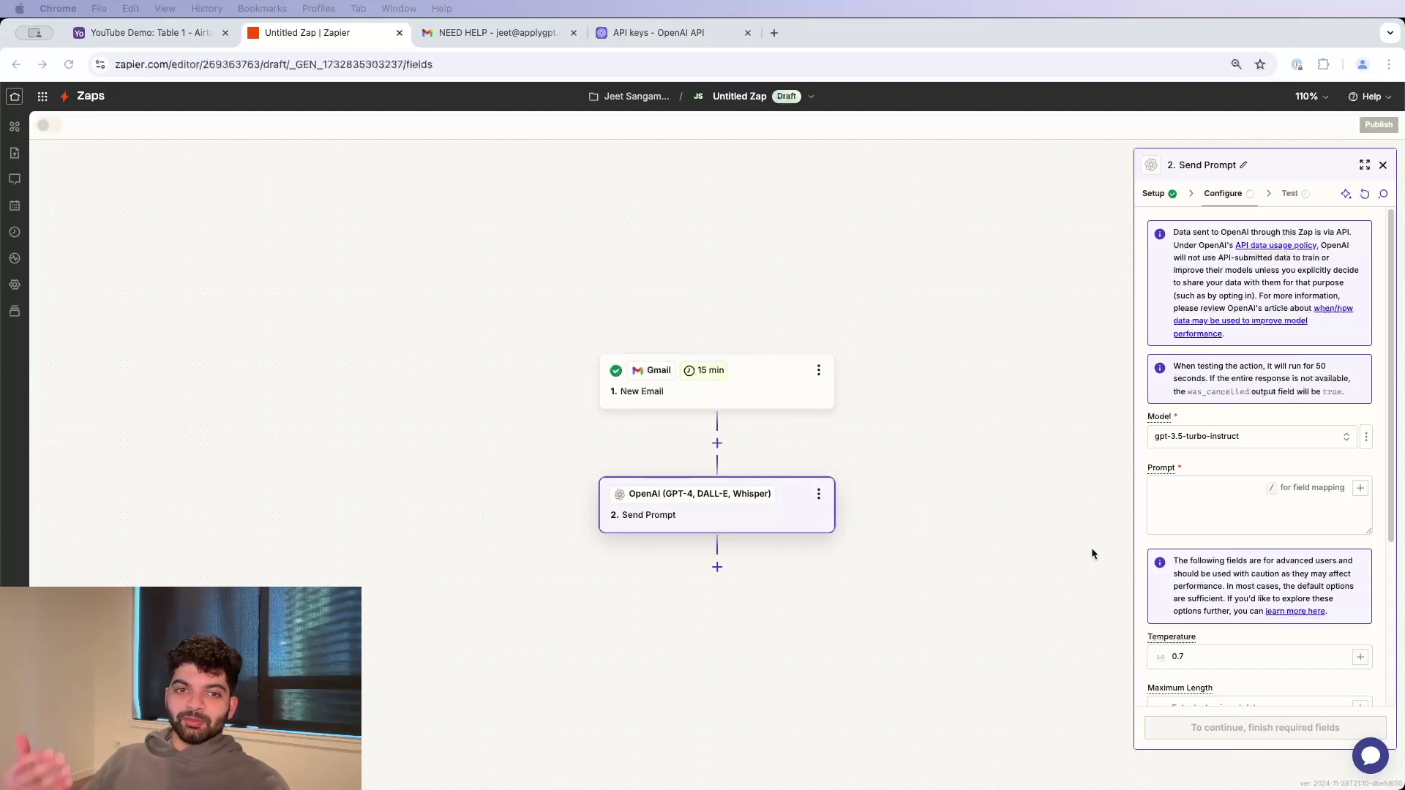
- Paste the Low/Medium/High severity classification prompt, checking Airtable's Severity options
{"action": "key", "text": "super+v"}
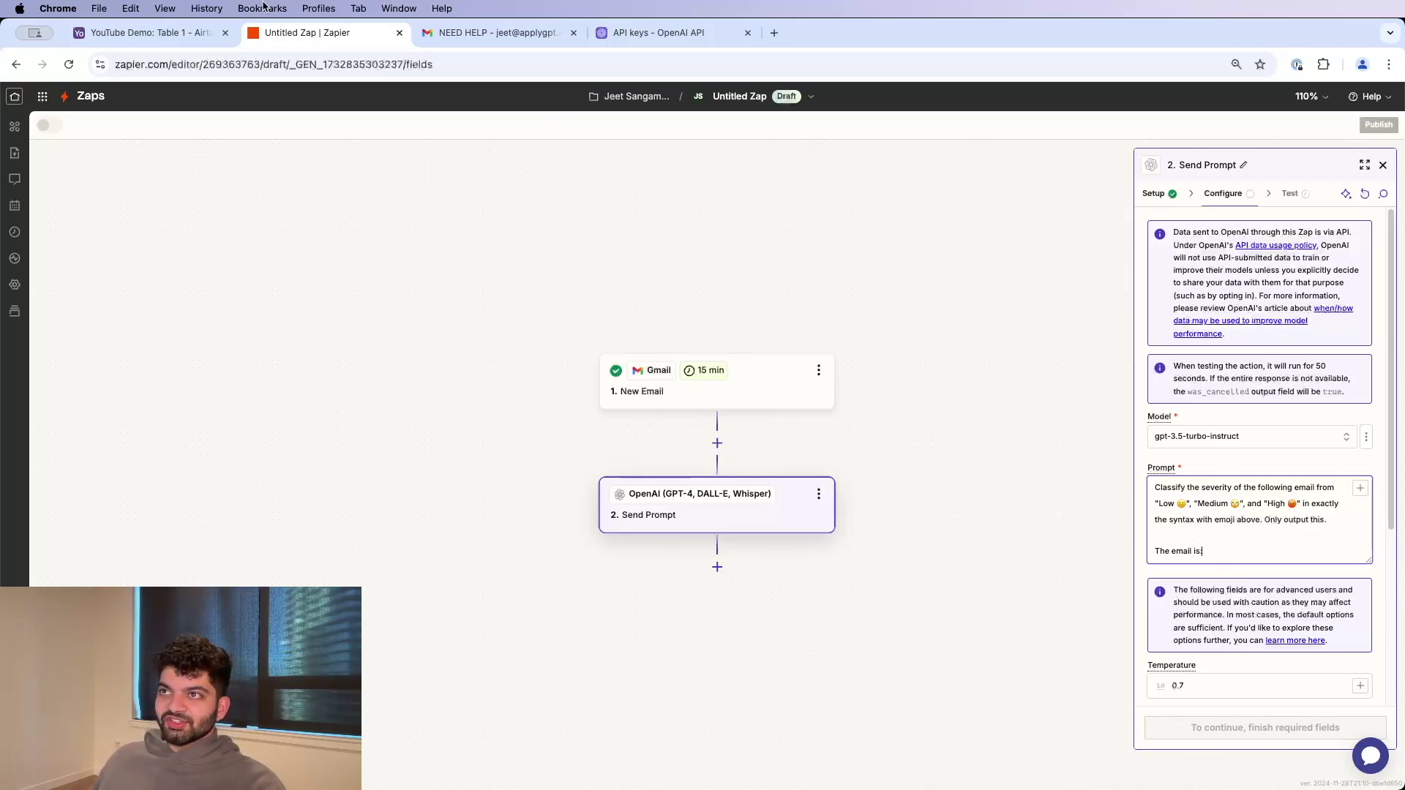
{"action": "left_click", "coordinate": [146, 32]}
{"action": "left_click", "coordinate": [881, 236]}
{"action": "left_click", "coordinate": [885, 237]}
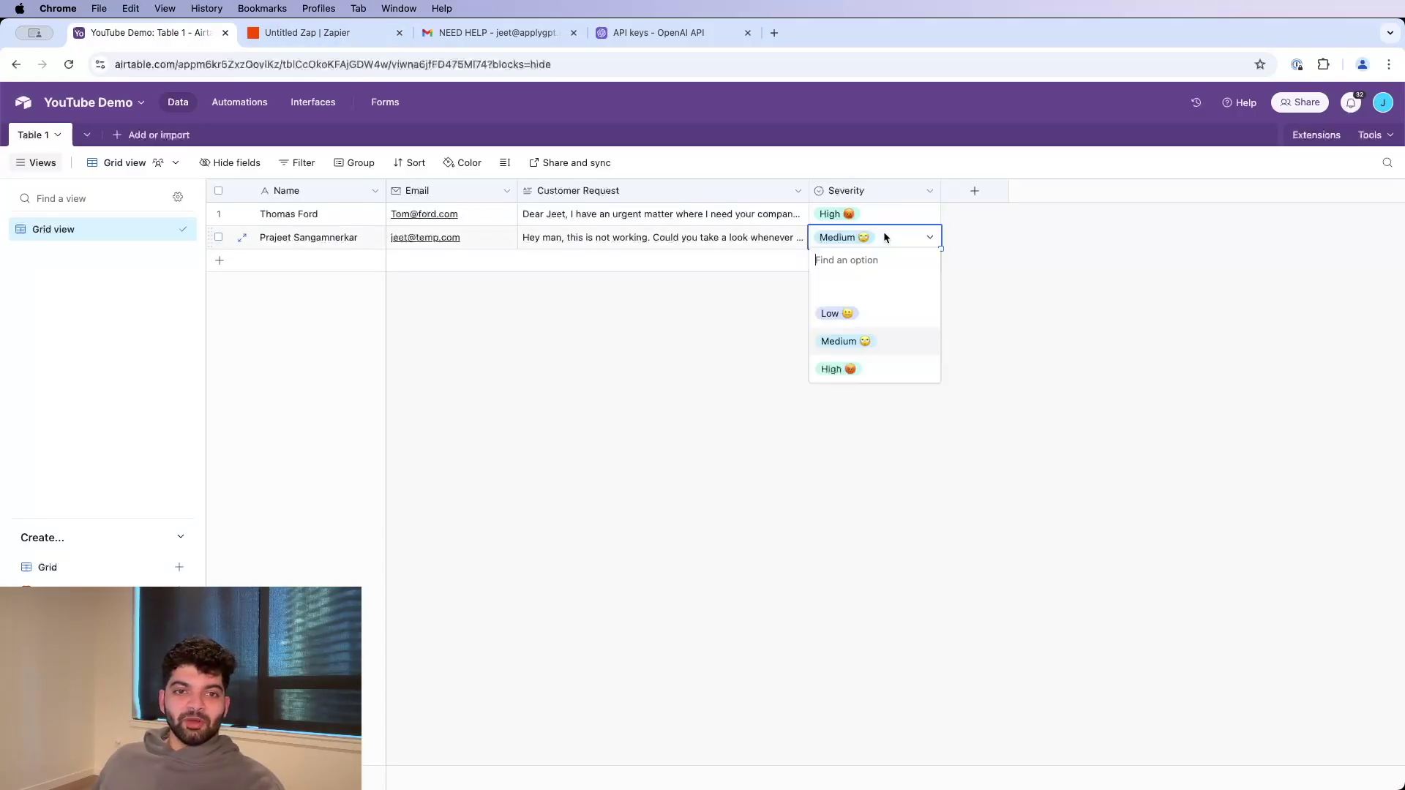
{"action": "left_click", "coordinate": [315, 32]}
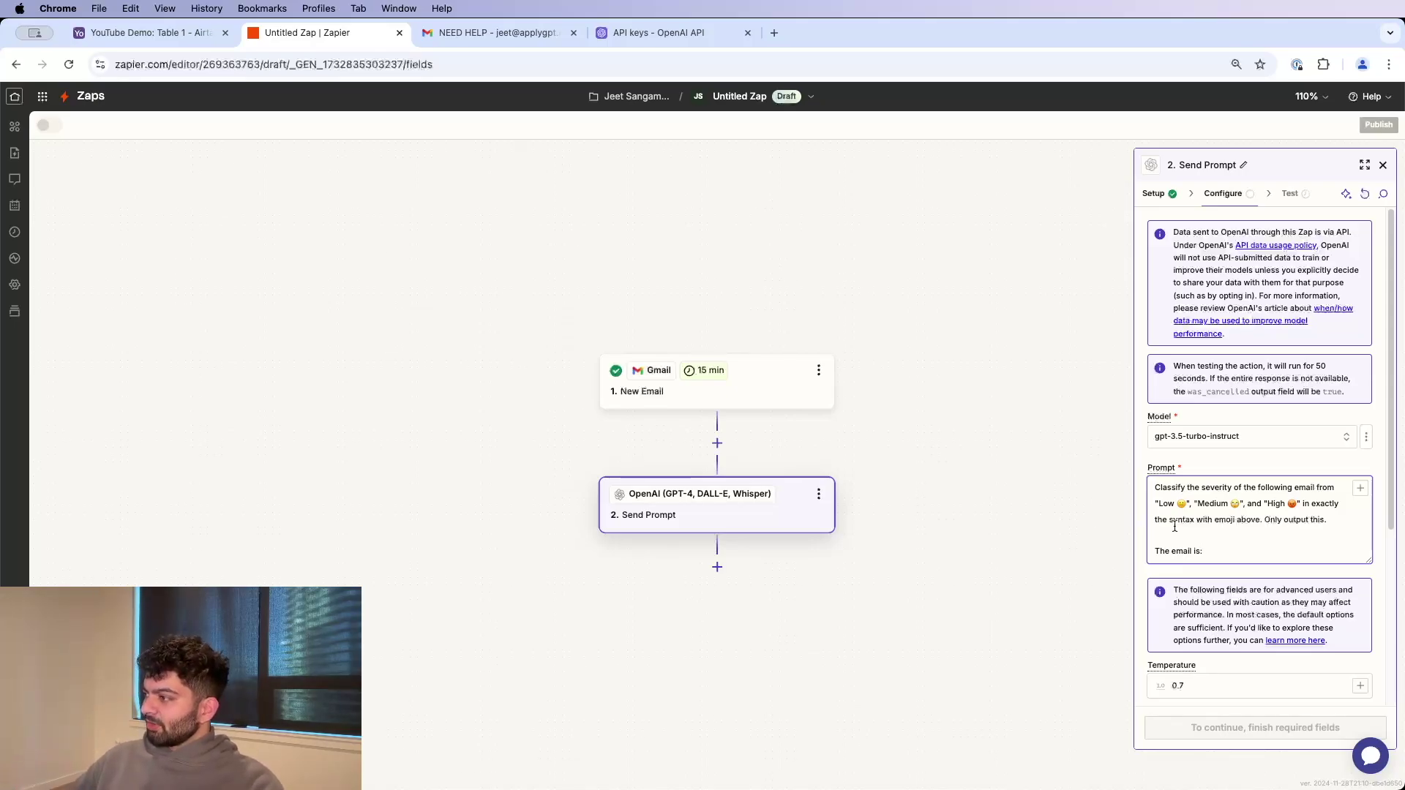
- Append a colon and a new line inserting the email's Body Plain field
{"action": "type", "text": ":"}
{"action": "key", "text": "Return"}
{"action": "type", "text": "/"}
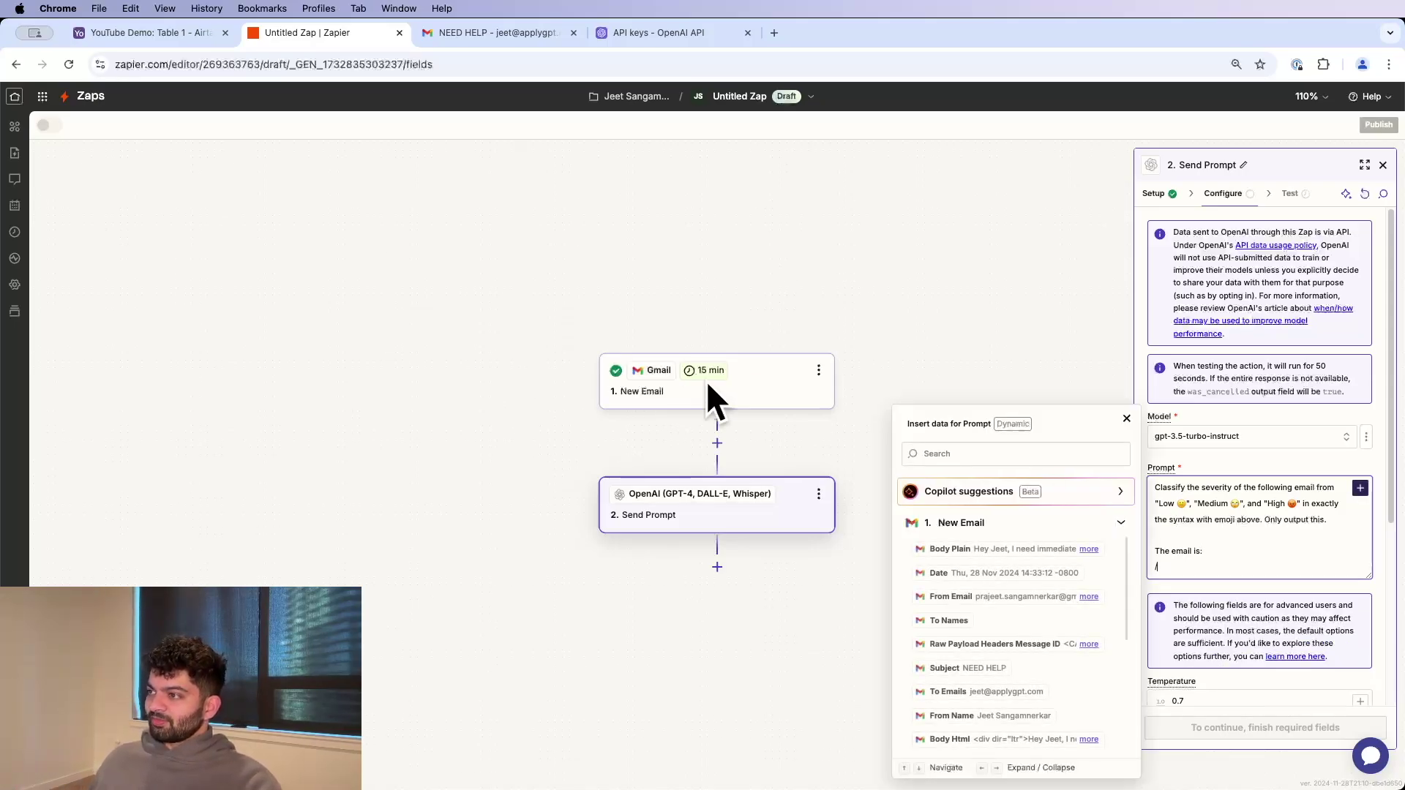
{"action": "left_click", "coordinate": [985, 555]}
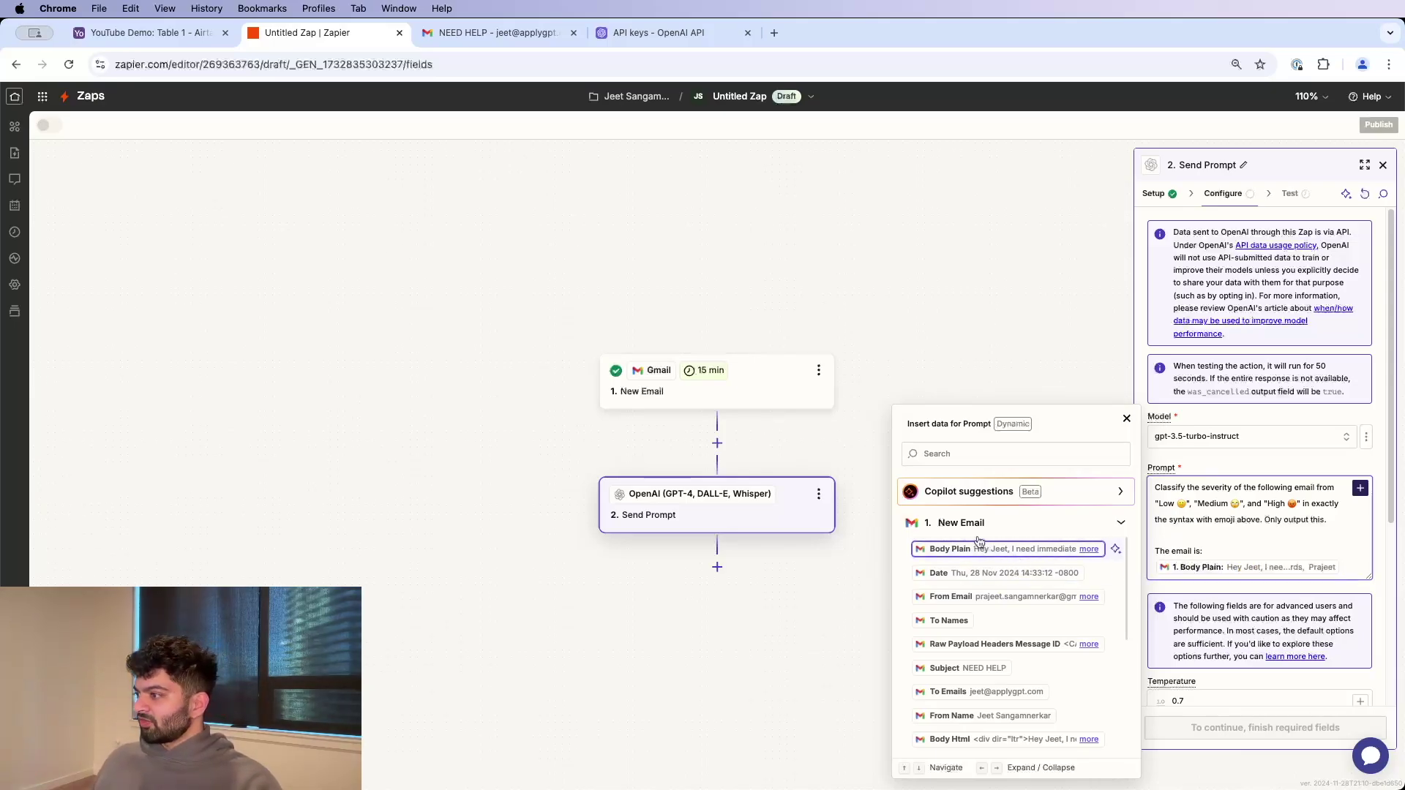
{"action": "left_click", "coordinate": [498, 33]}
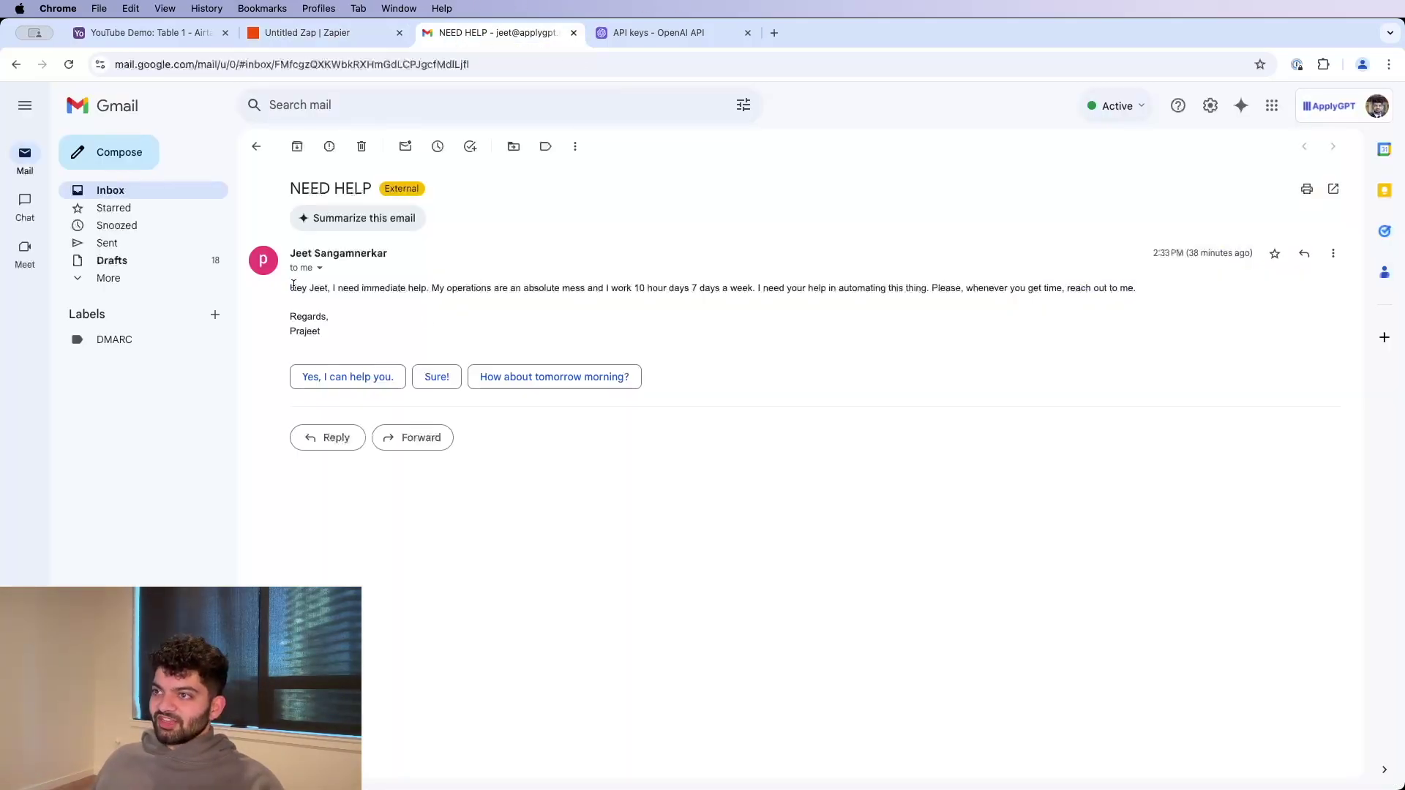
{"action": "left_click_drag", "start_coordinate": [292, 285], "coordinate": [417, 288]}
{"action": "left_click", "coordinate": [307, 33]}
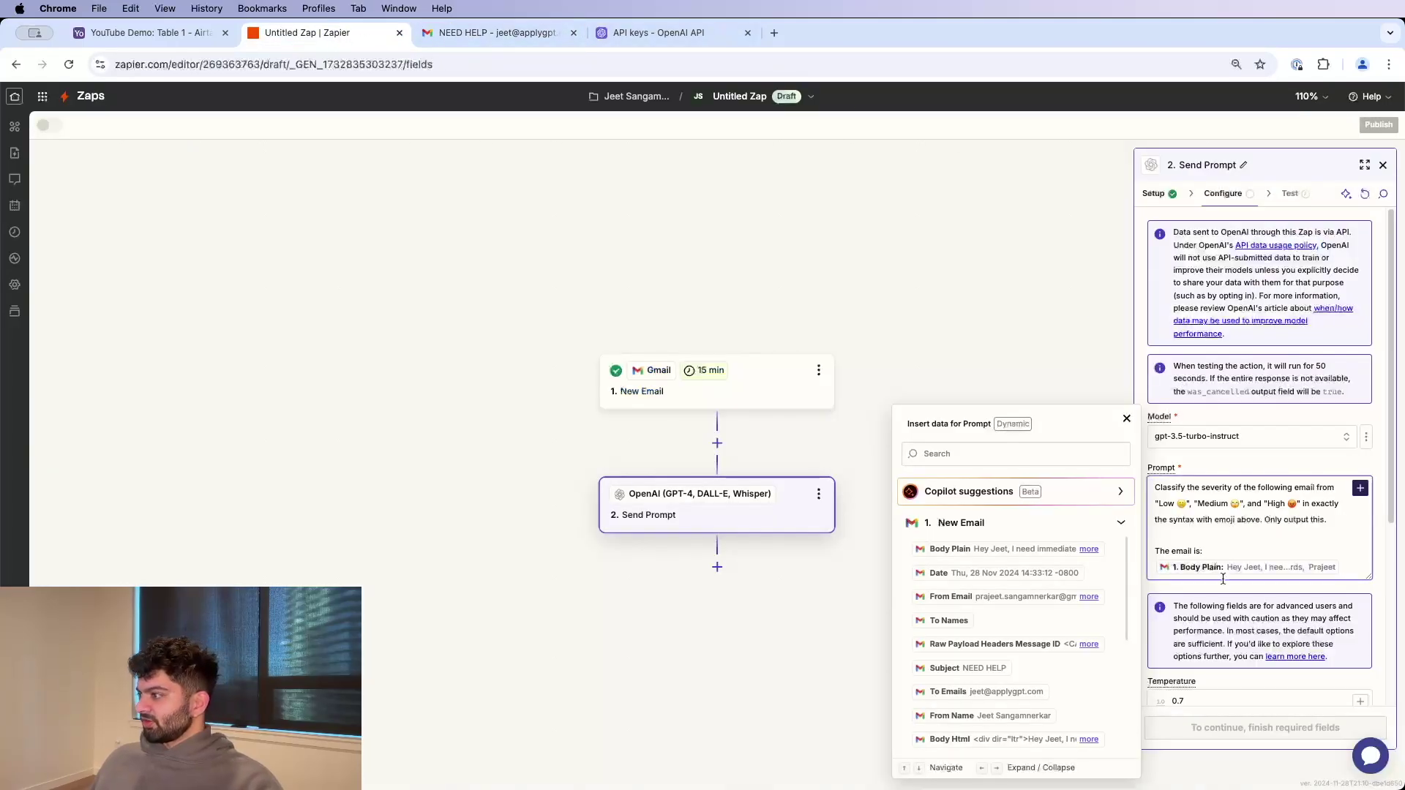
{"action": "scroll", "coordinate": [1317, 586], "scroll_direction": "down", "scroll_amount": 2}
{"action": "left_click", "coordinate": [1263, 615]}
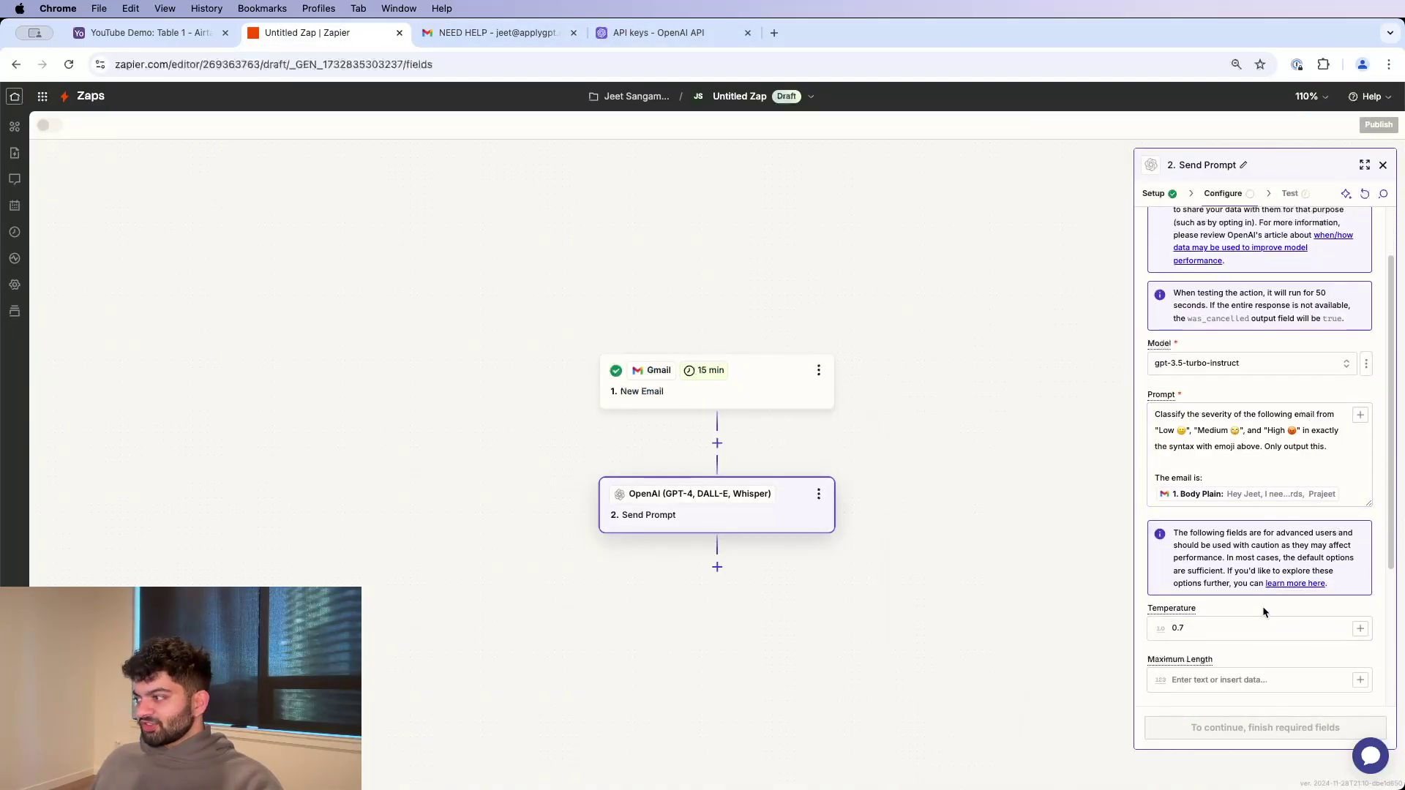
{"action": "scroll", "coordinate": [1259, 611], "scroll_direction": "down", "scroll_amount": 1}
{"action": "scroll", "coordinate": [1259, 607], "scroll_direction": "down", "scroll_amount": 3}
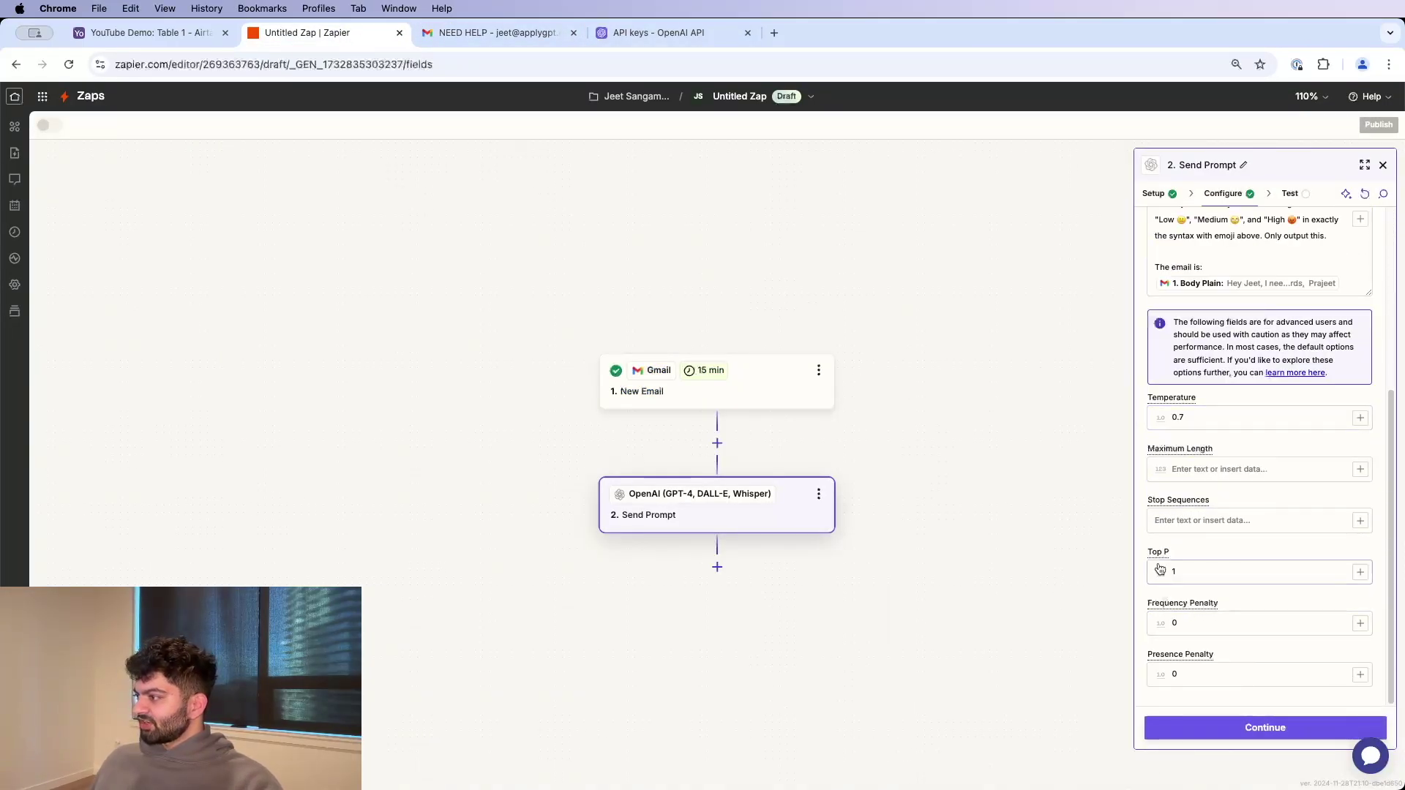
- Run the Send Prompt test, comparing its input with the sample email in Gmail
{"action": "left_click", "coordinate": [1201, 728]}
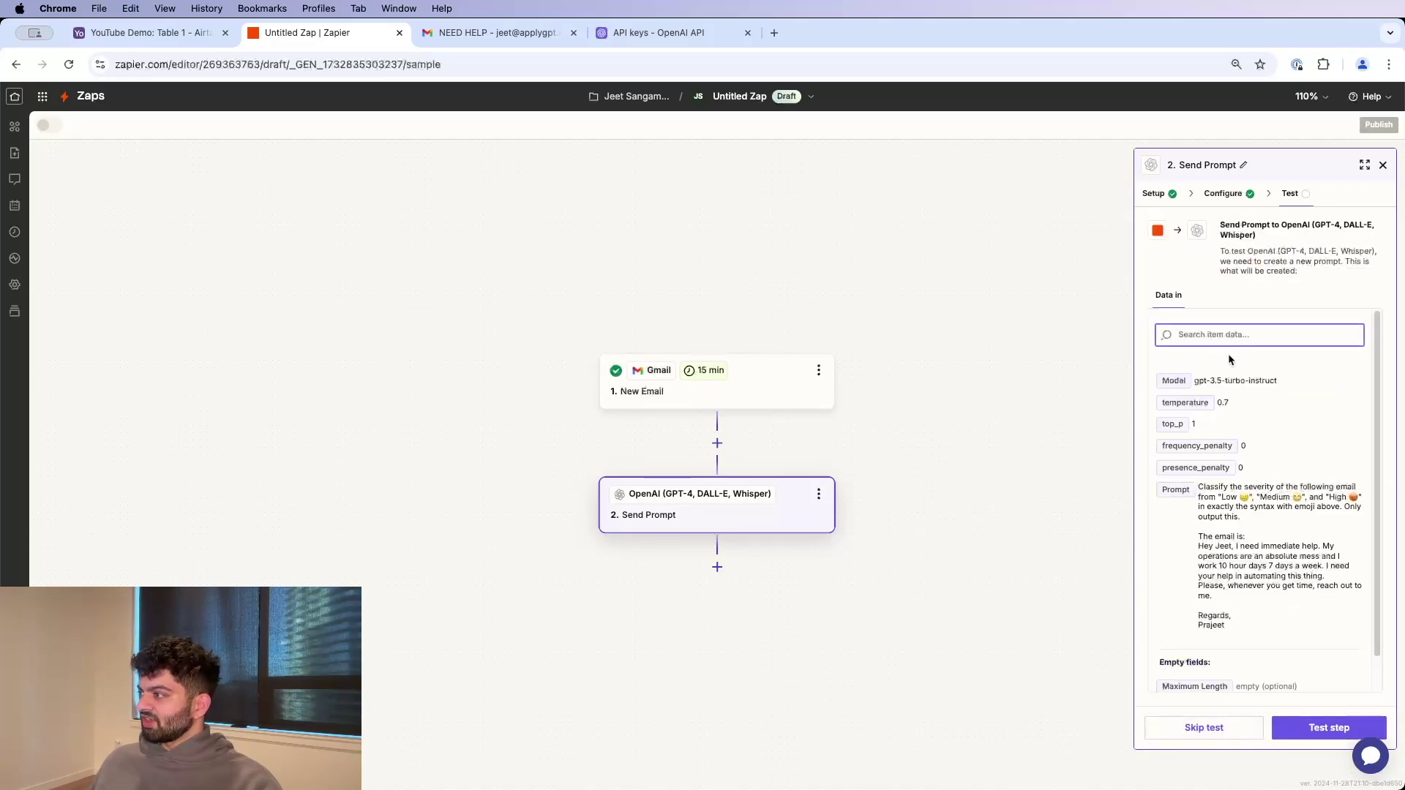
{"action": "left_click_drag", "start_coordinate": [1242, 629], "coordinate": [1199, 545]}
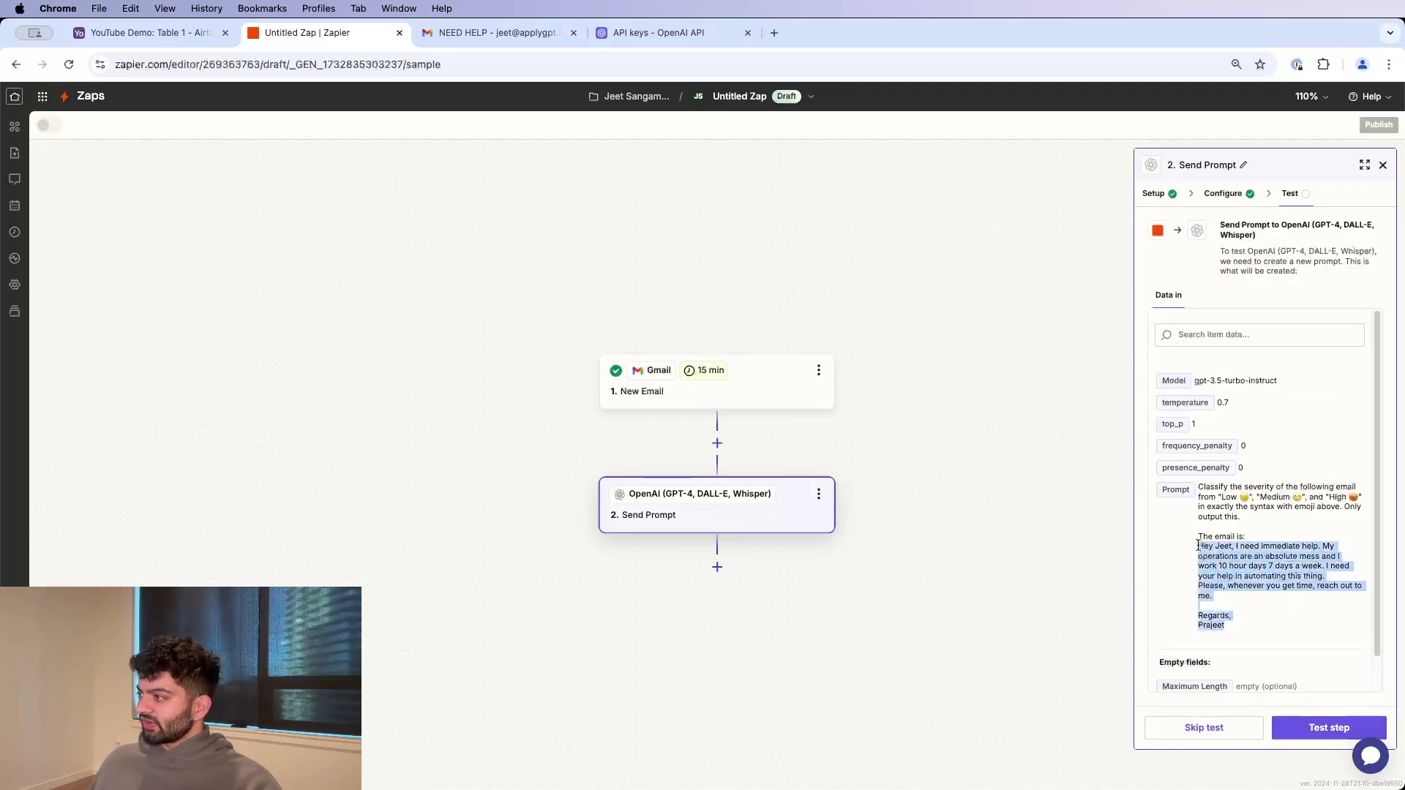
{"action": "left_click", "coordinate": [1329, 727]}
{"action": "left_click", "coordinate": [514, 32]}
{"action": "left_click", "coordinate": [431, 301]}
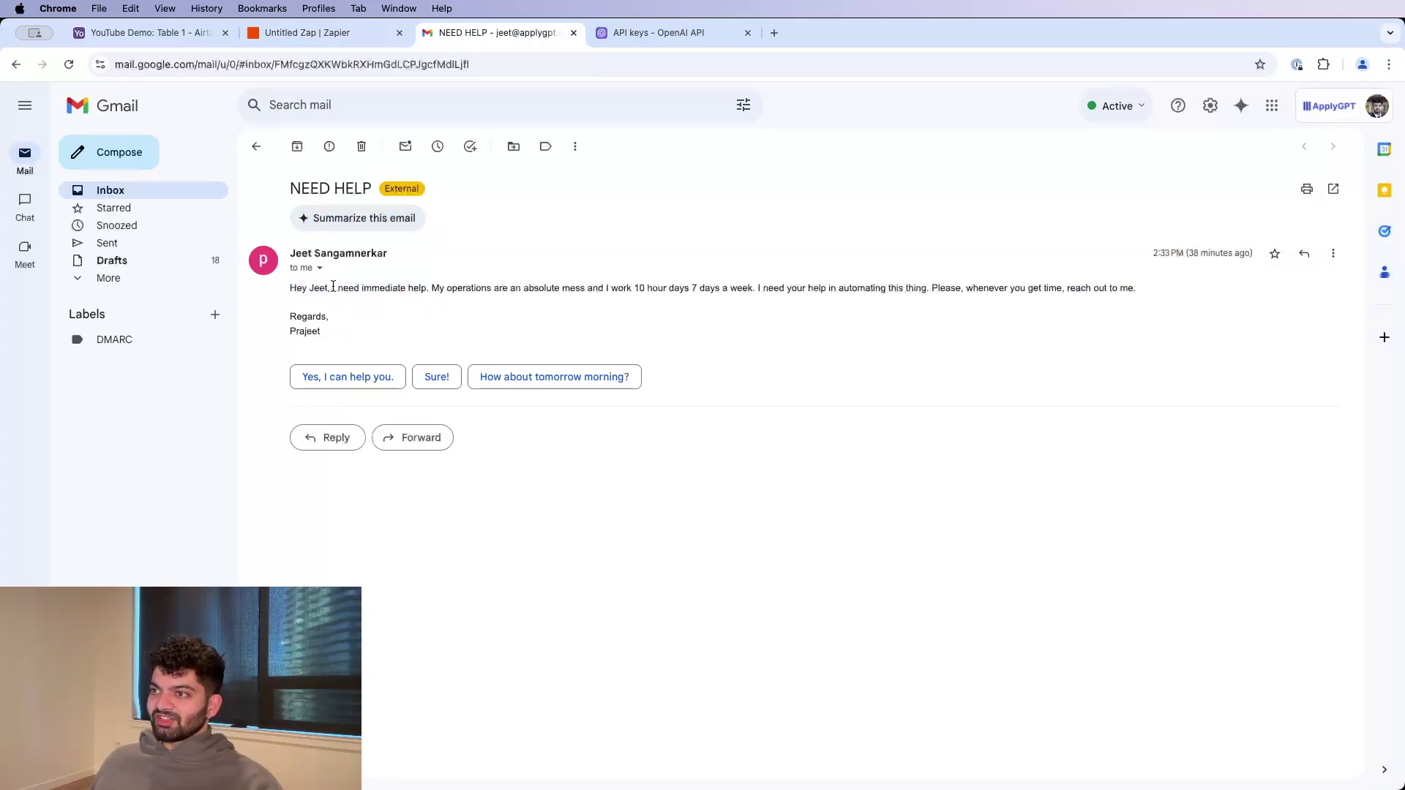
{"action": "left_click_drag", "start_coordinate": [333, 287], "coordinate": [901, 287]}
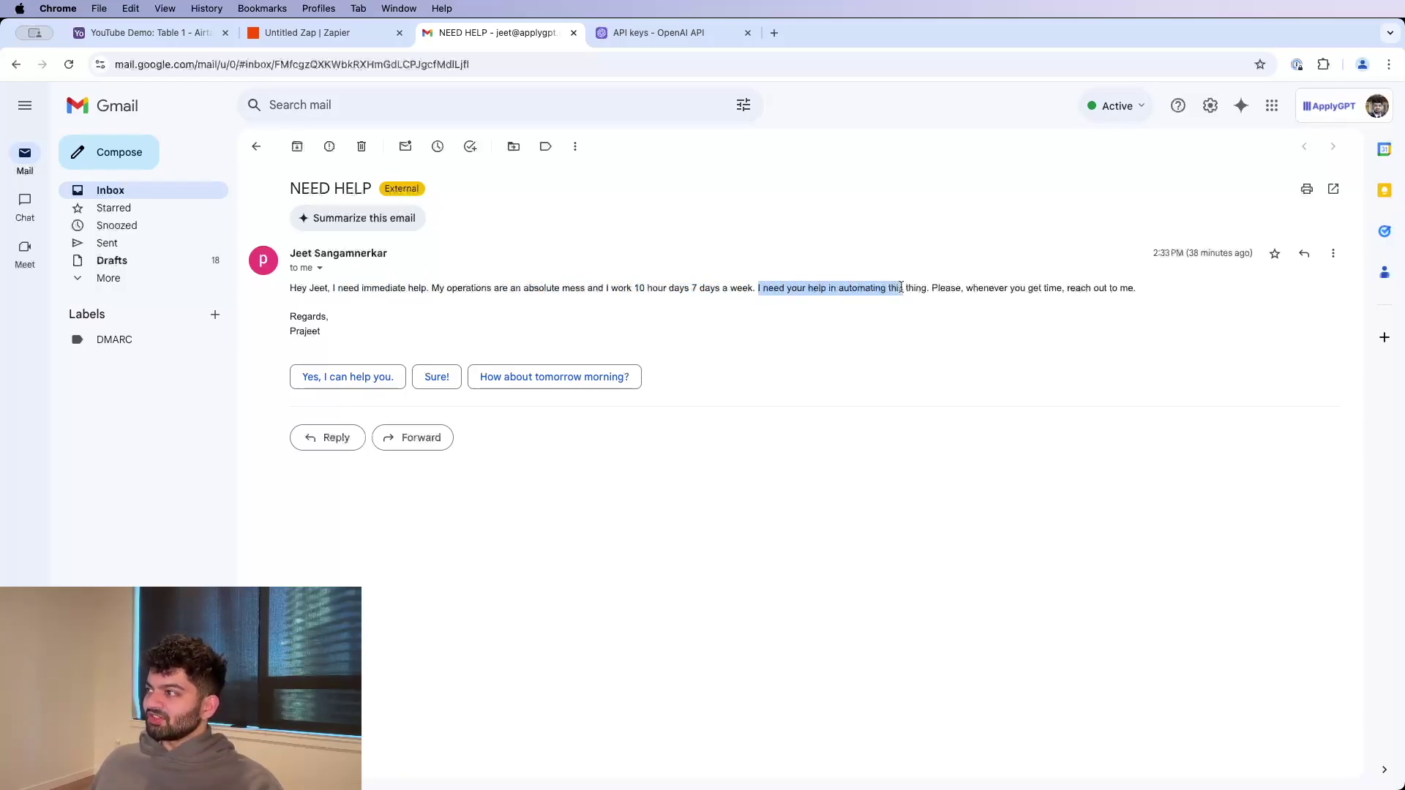
- Confirm OpenAI's test response rates the email's severity as High
{"action": "key", "text": "ctrl+shift+Tab"}
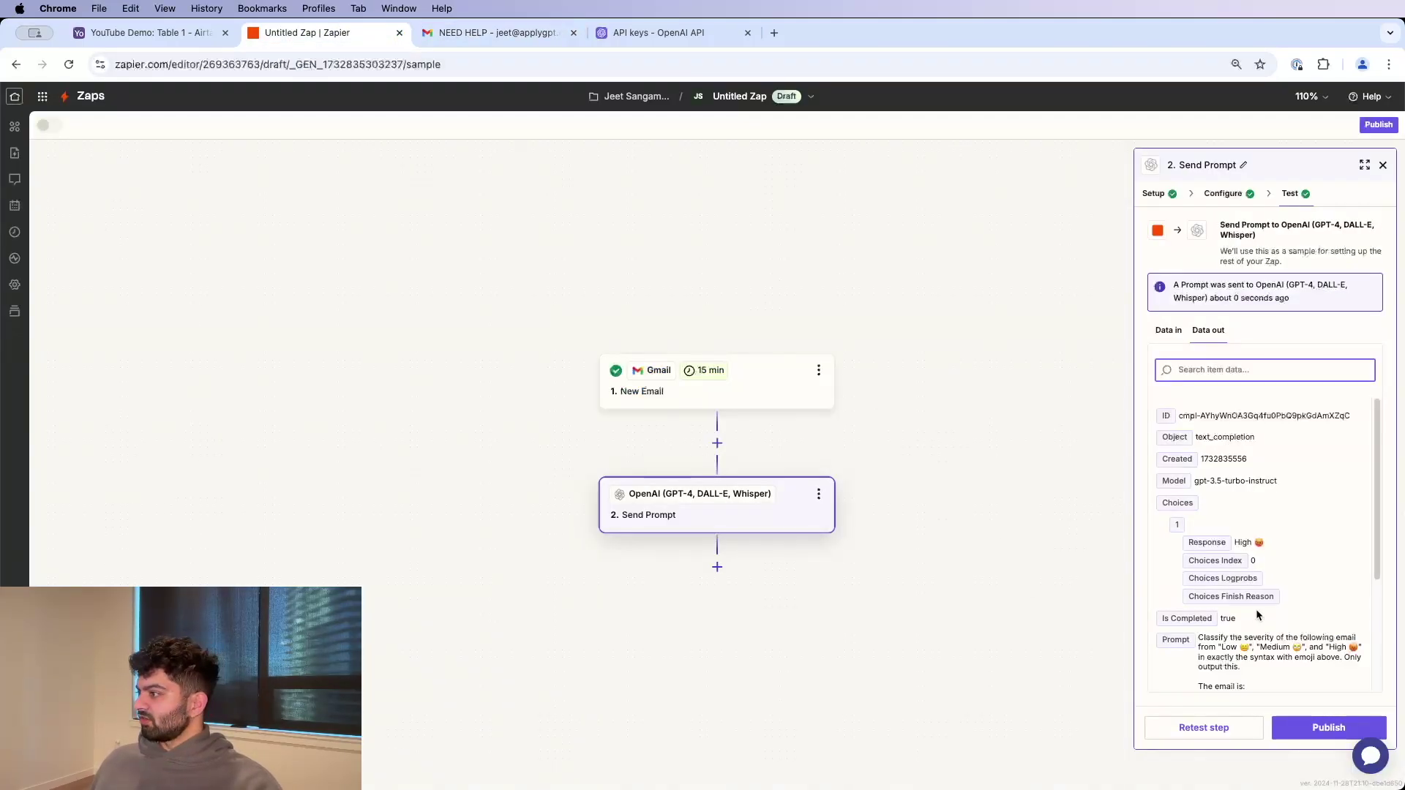
{"action": "scroll", "coordinate": [1262, 603], "scroll_direction": "down", "scroll_amount": 3}
{"action": "scroll", "coordinate": [1262, 603], "scroll_direction": "up", "scroll_amount": 5}
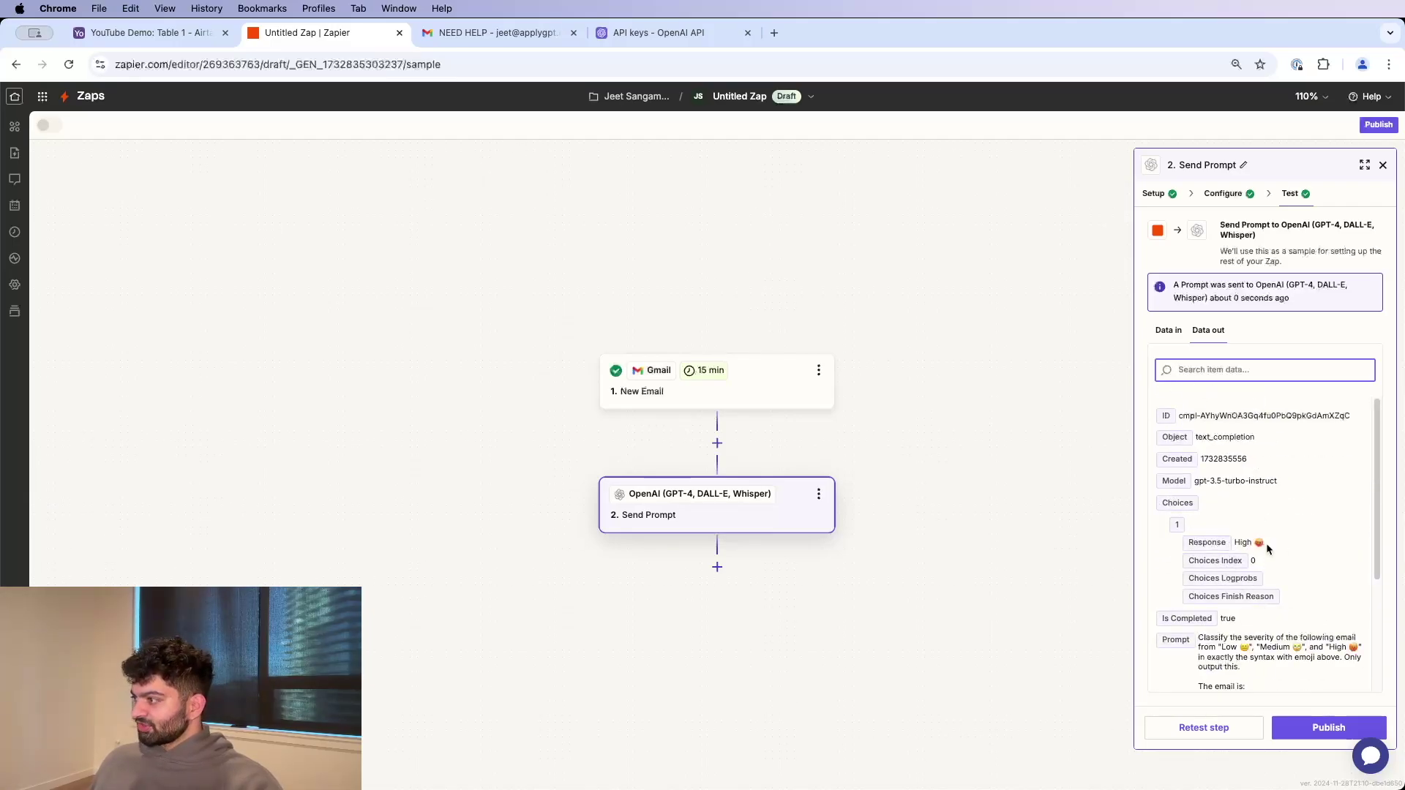
{"action": "left_click_drag", "start_coordinate": [1268, 548], "coordinate": [1236, 545]}
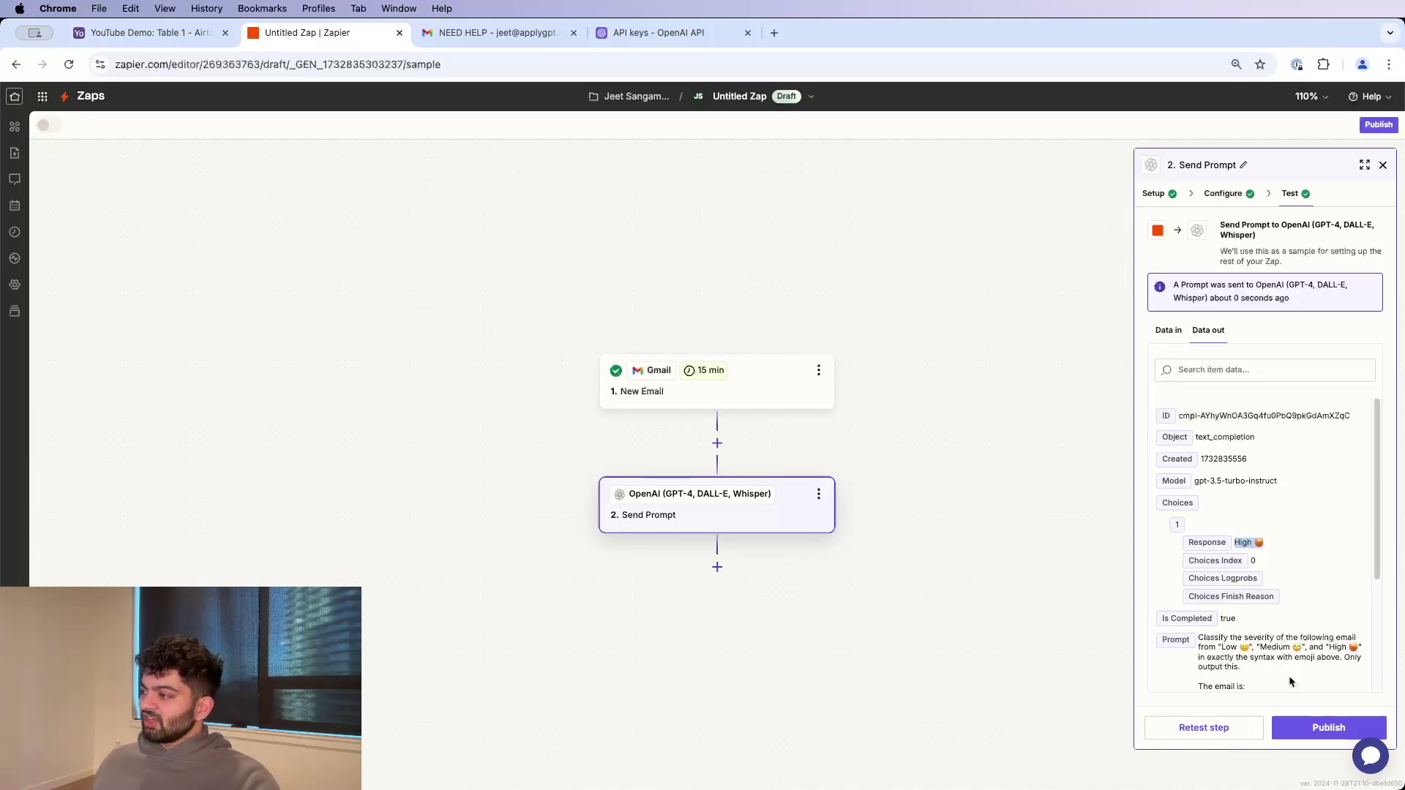
{"action": "left_click", "coordinate": [717, 567]}
- Set step 3 to Airtable's Create Record event
{"action": "type", "text": "airta"}
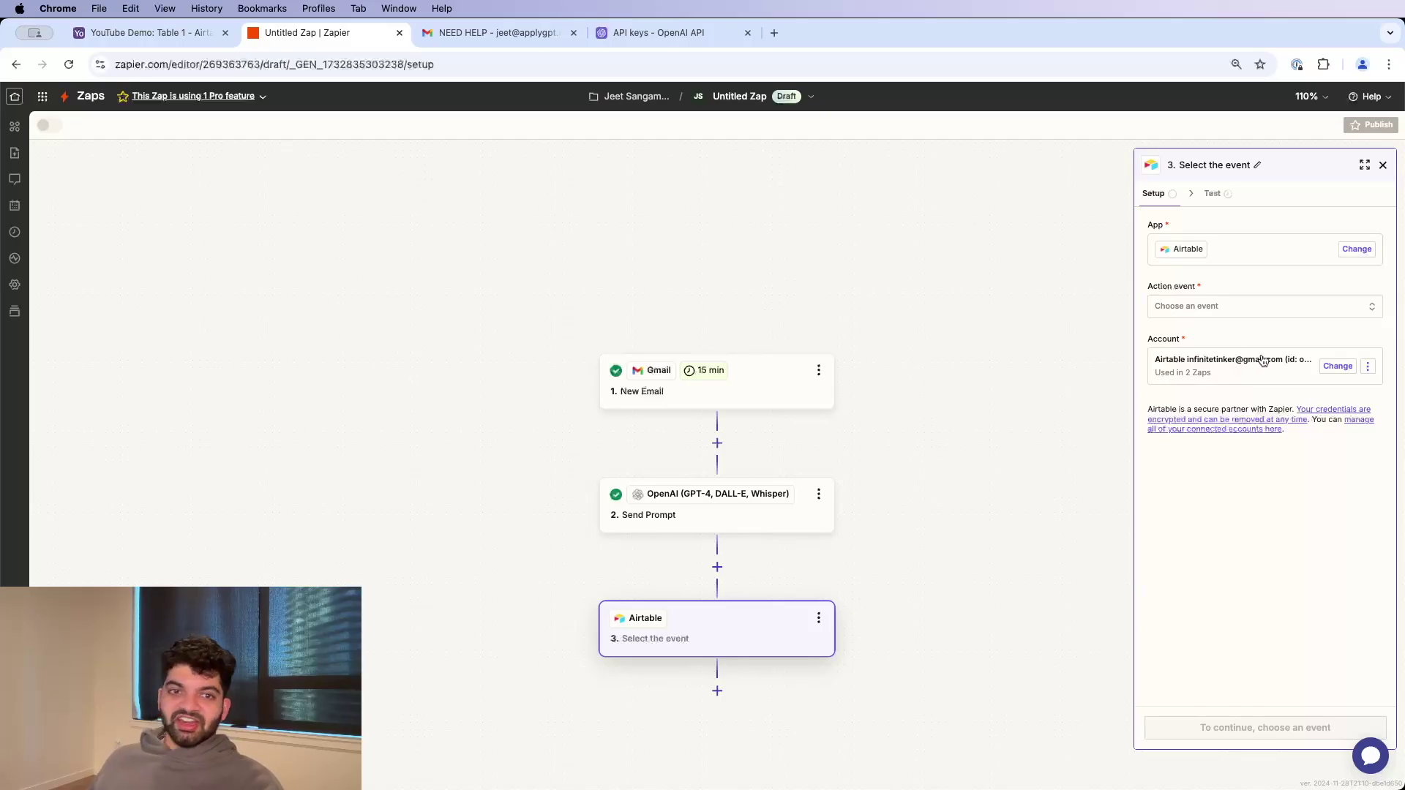
{"action": "left_click", "coordinate": [1229, 307]}
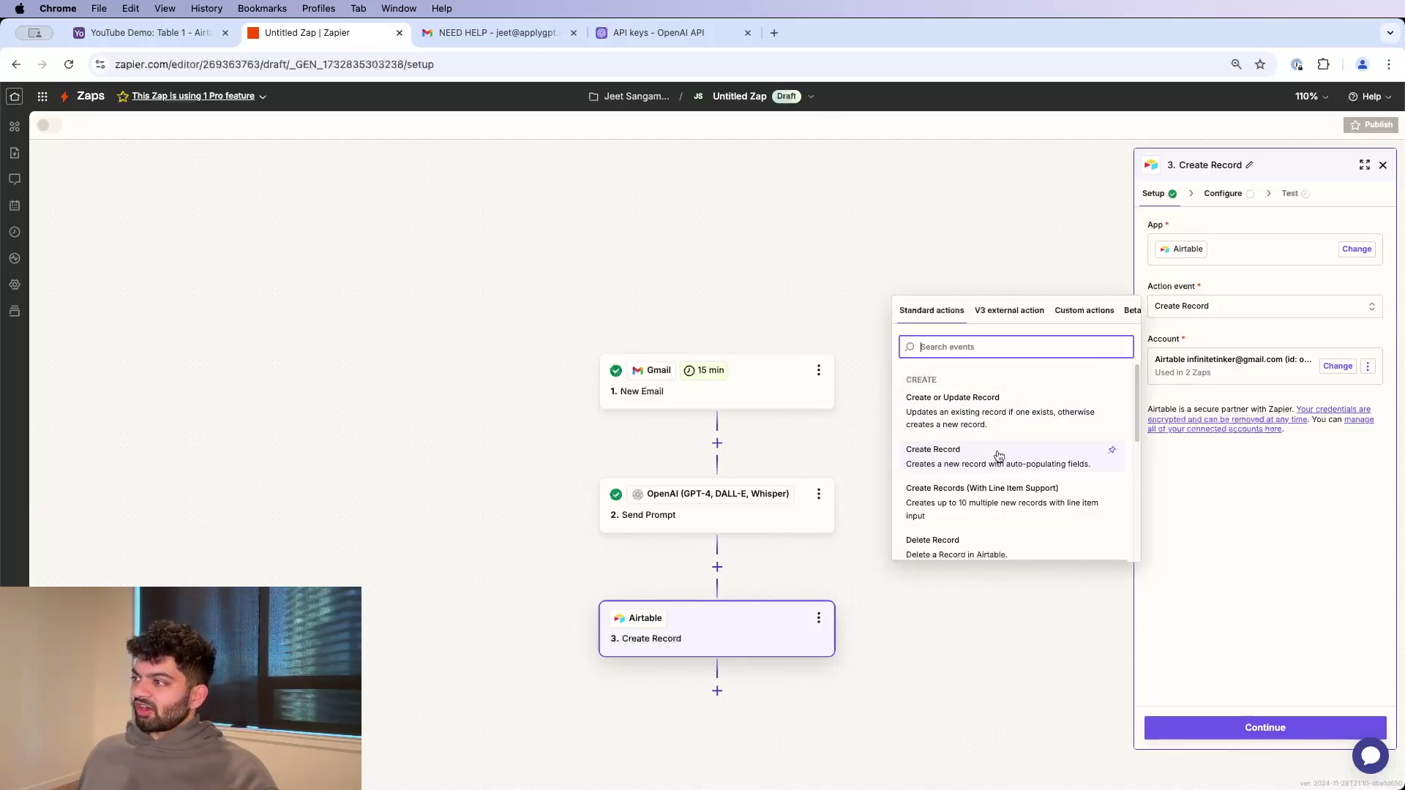
{"action": "scroll", "coordinate": [999, 458], "scroll_direction": "down", "scroll_amount": 1}
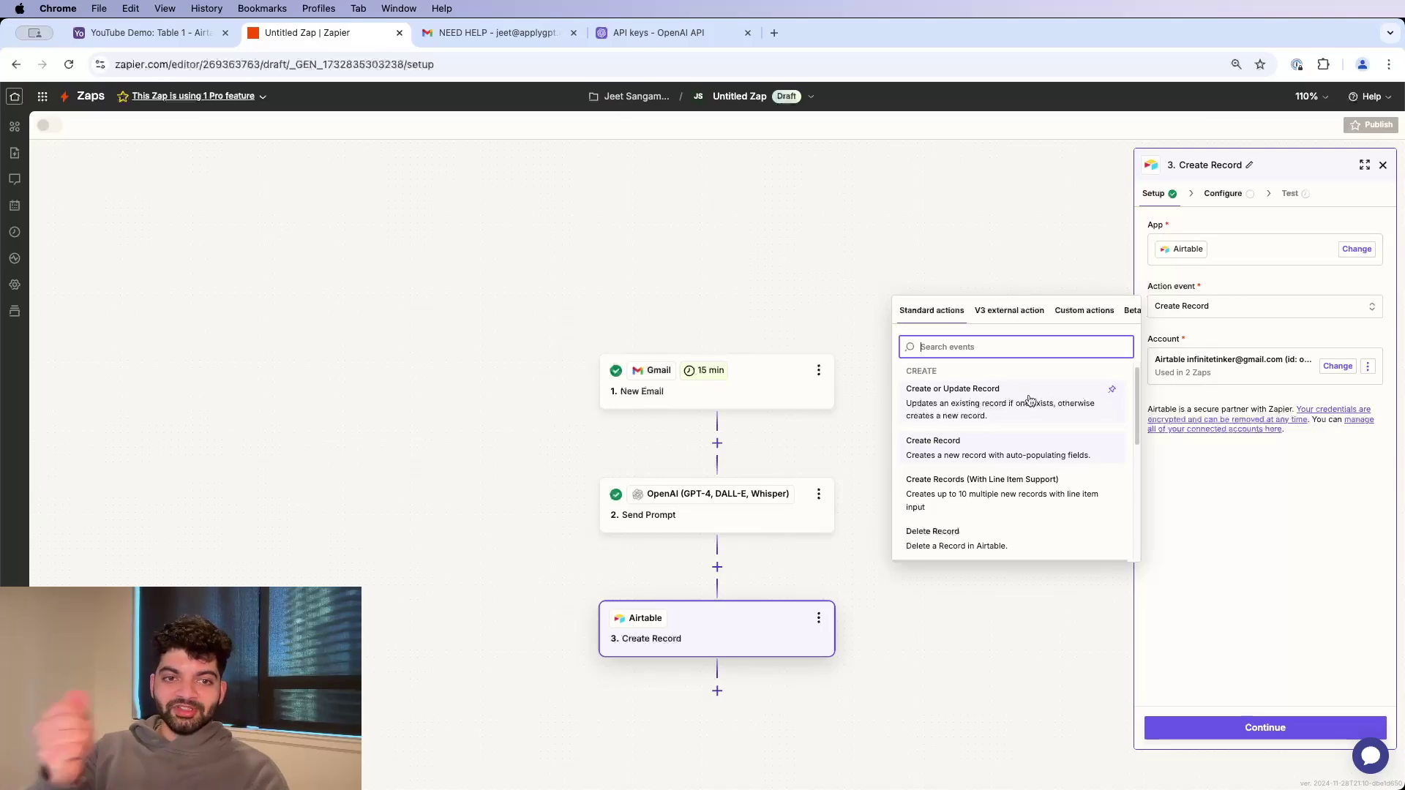
{"action": "scroll", "coordinate": [979, 515], "scroll_direction": "down", "scroll_amount": 4}
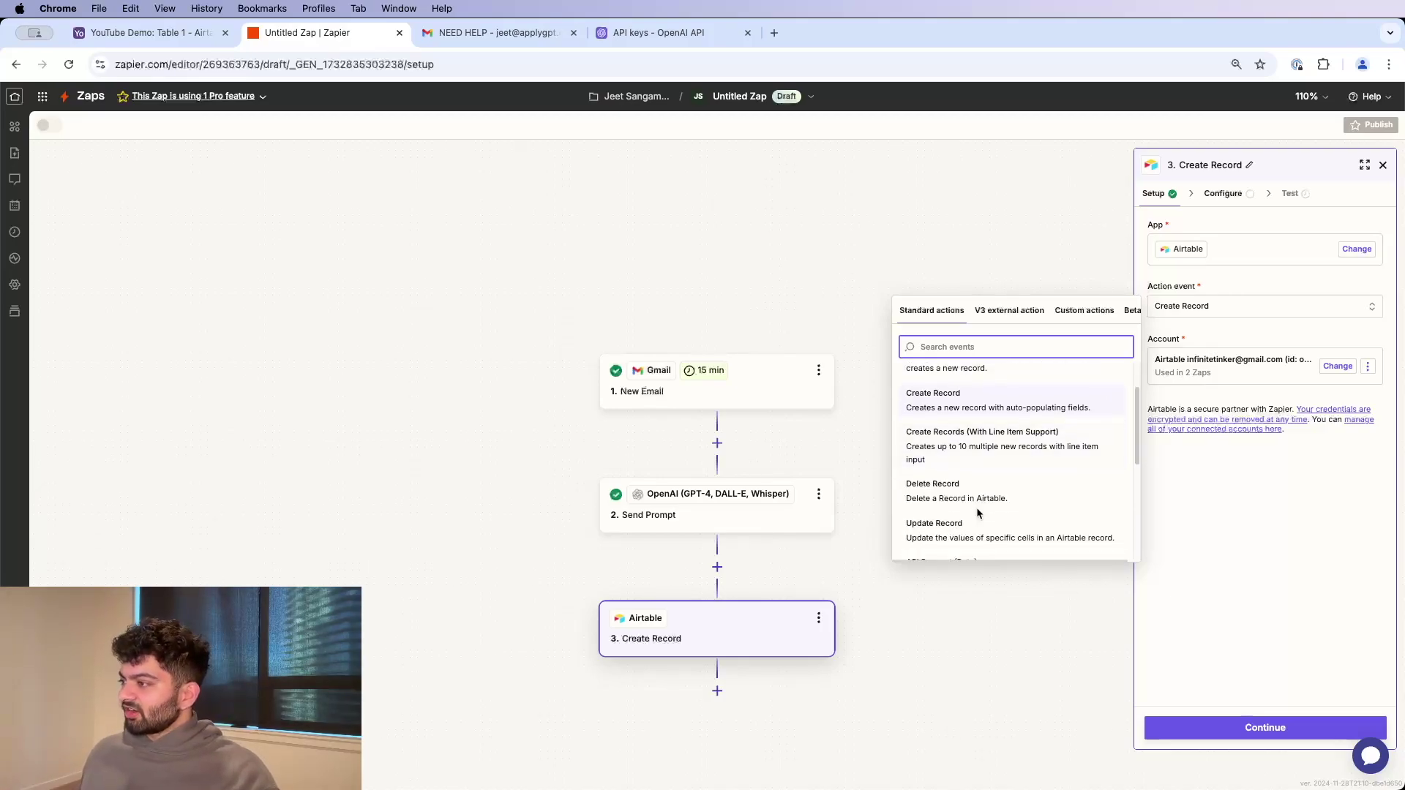
{"action": "scroll", "coordinate": [977, 505], "scroll_direction": "down", "scroll_amount": 4}
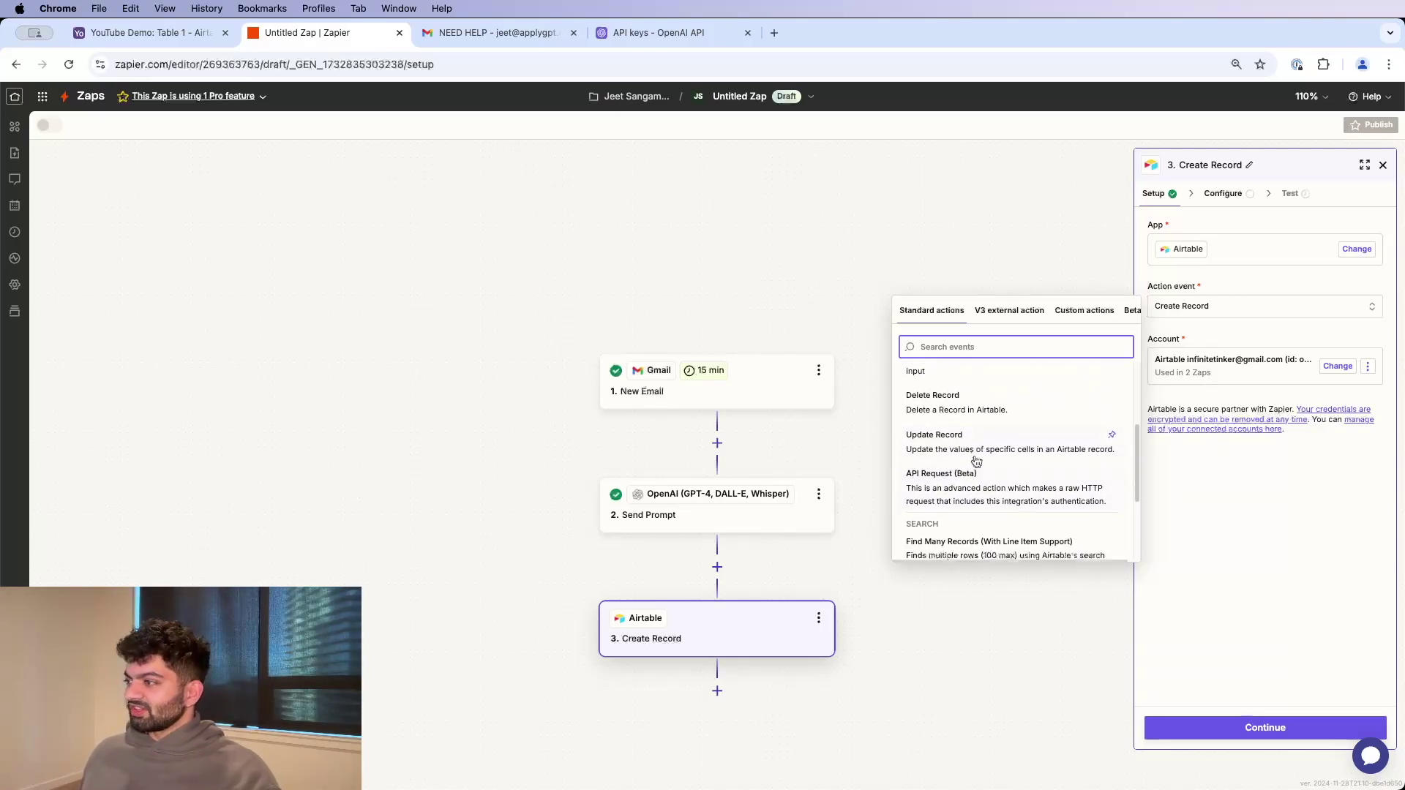
{"action": "scroll", "coordinate": [975, 463], "scroll_direction": "down", "scroll_amount": 2}
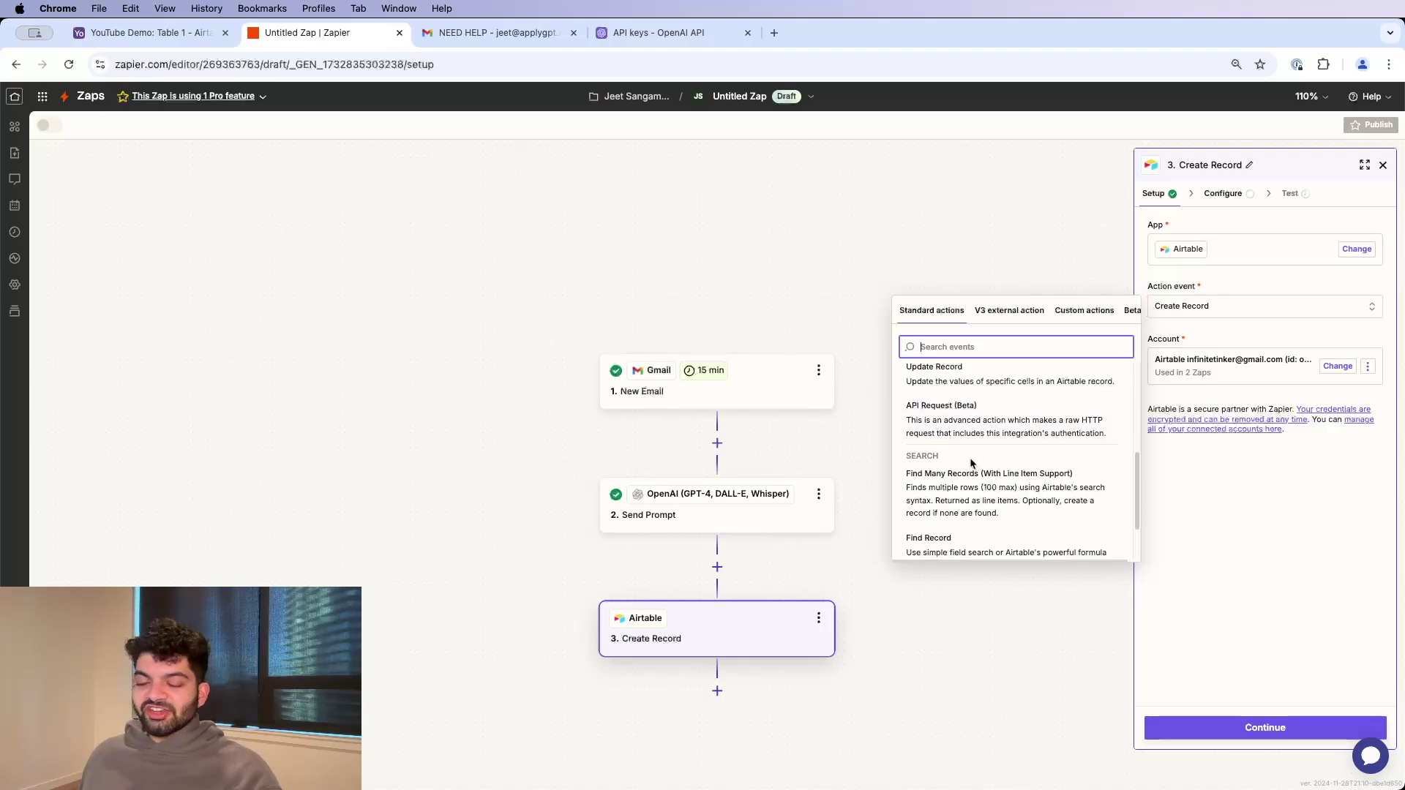
{"action": "left_click", "coordinate": [1223, 193]}
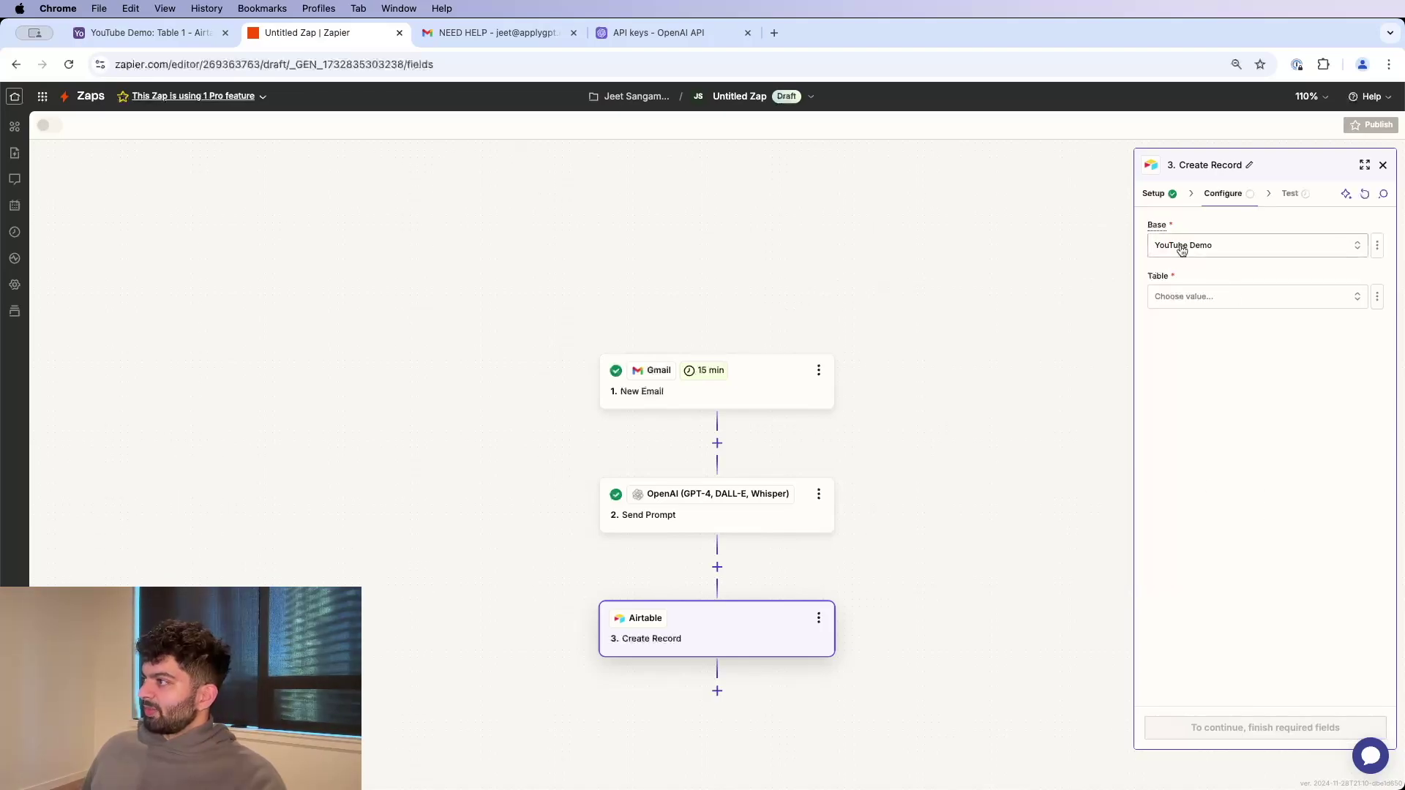
- Select Table 1 as the destination table, checking its columns in Airtable
{"action": "left_click", "coordinate": [1195, 301]}
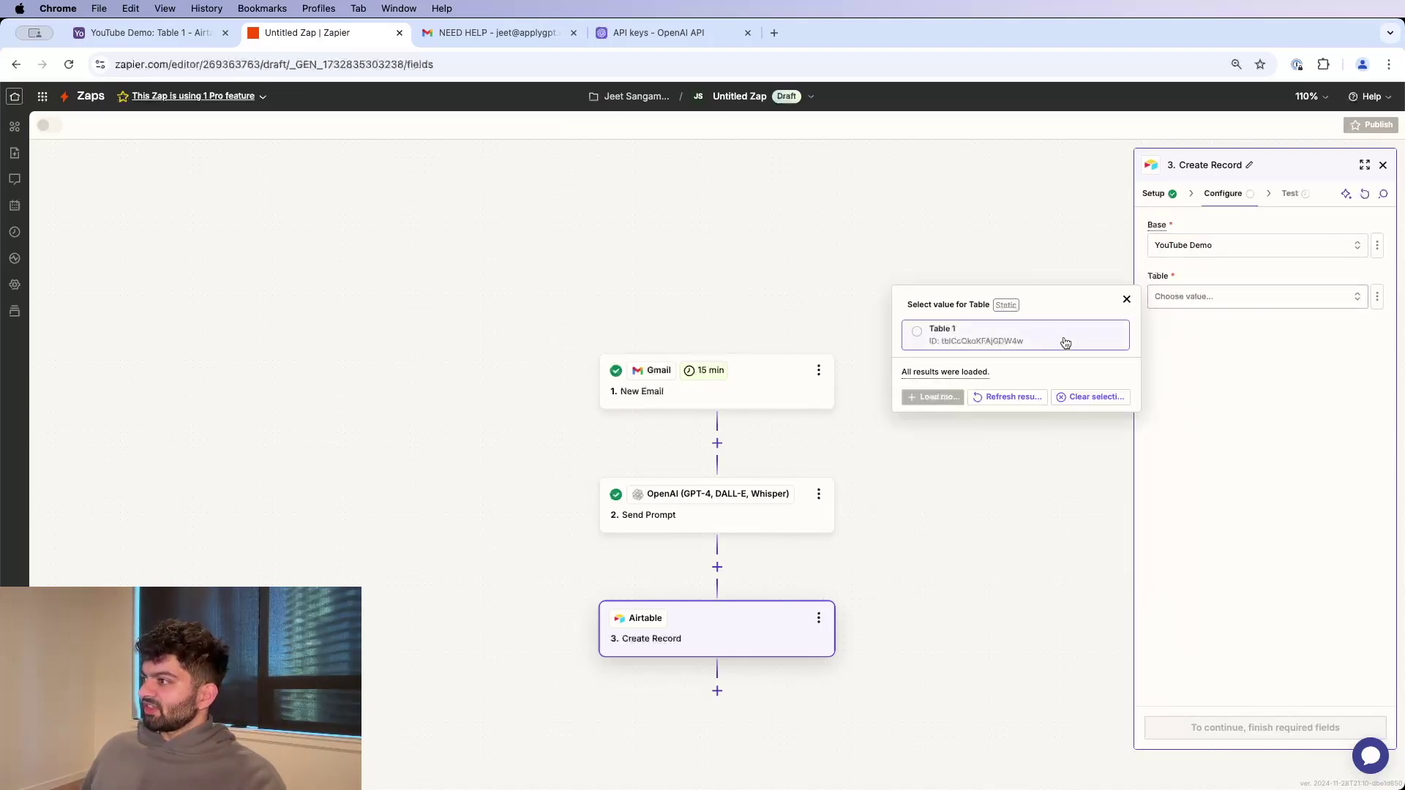
{"action": "left_click", "coordinate": [1016, 345]}
{"action": "left_click", "coordinate": [124, 32]}
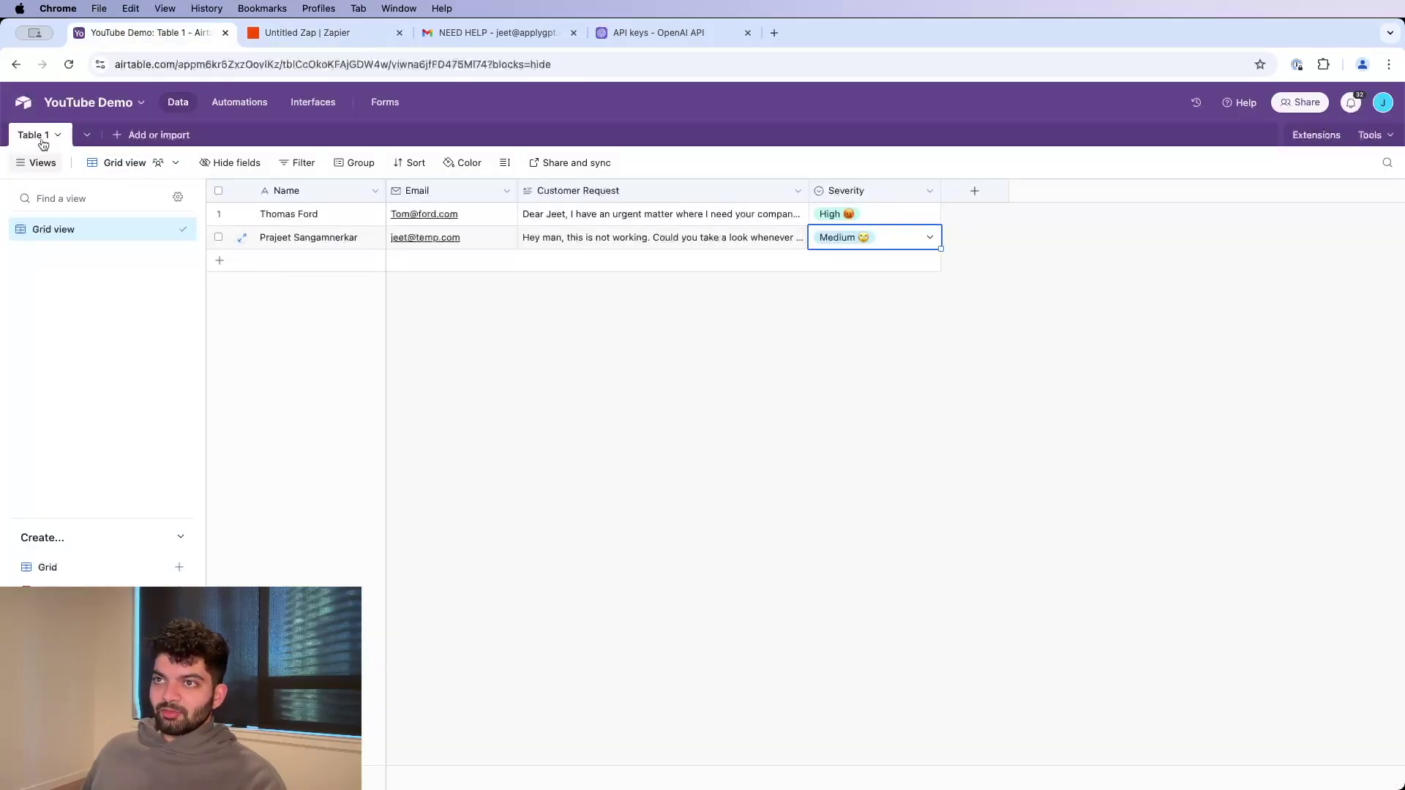
{"action": "left_click", "coordinate": [329, 33]}
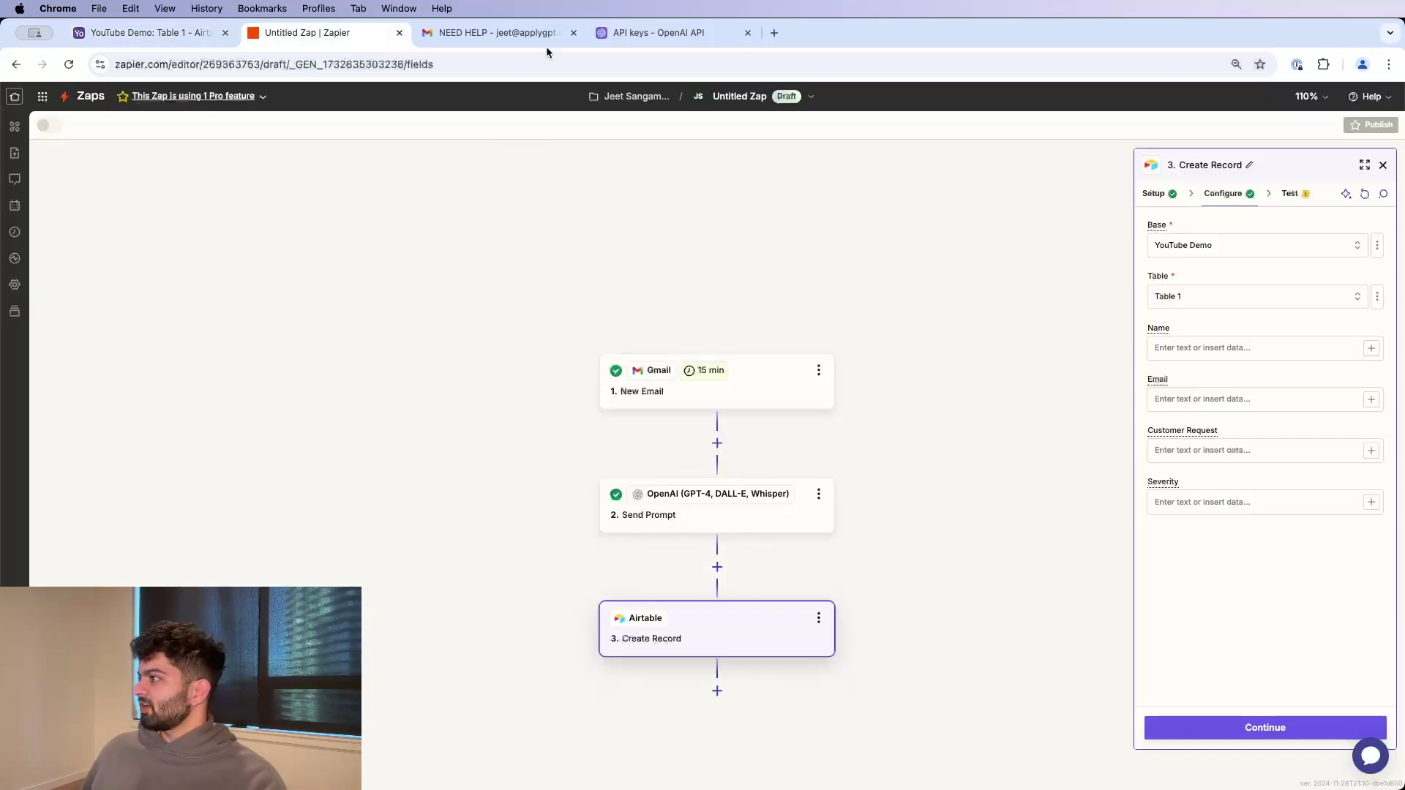
{"action": "left_click", "coordinate": [1206, 349]}
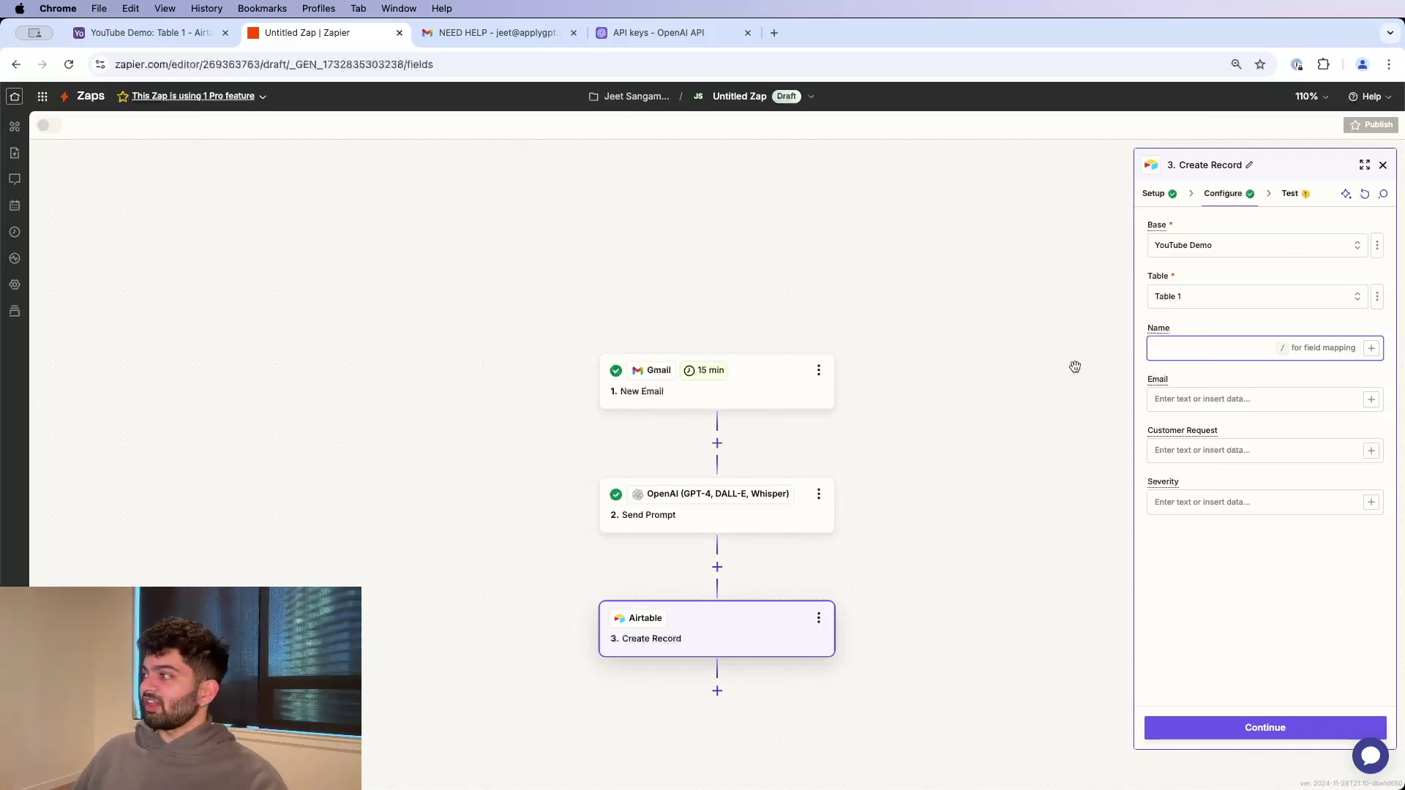
- Map the New Email trigger's From Name into the Airtable Name field
{"action": "type", "text": "/"}
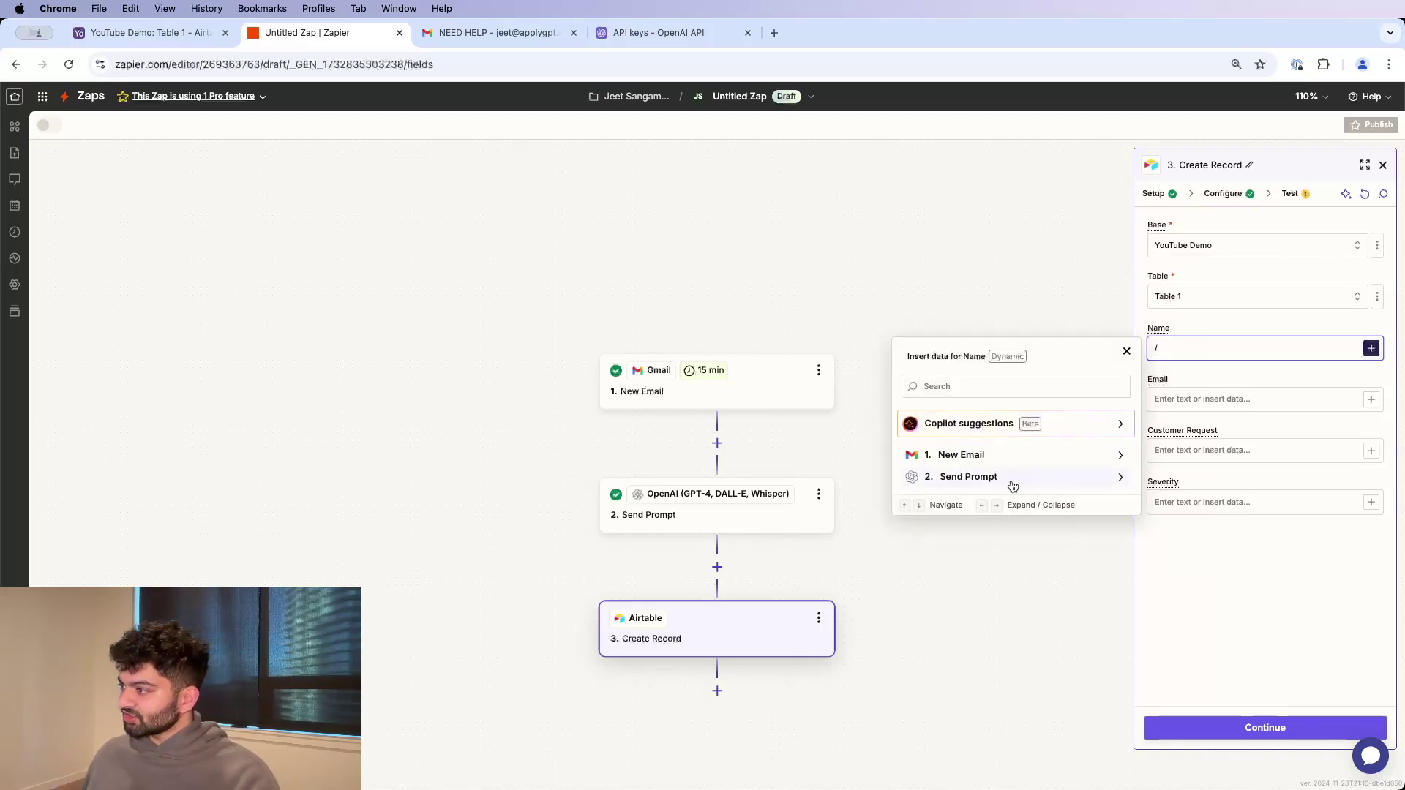
{"action": "left_click", "coordinate": [1122, 459]}
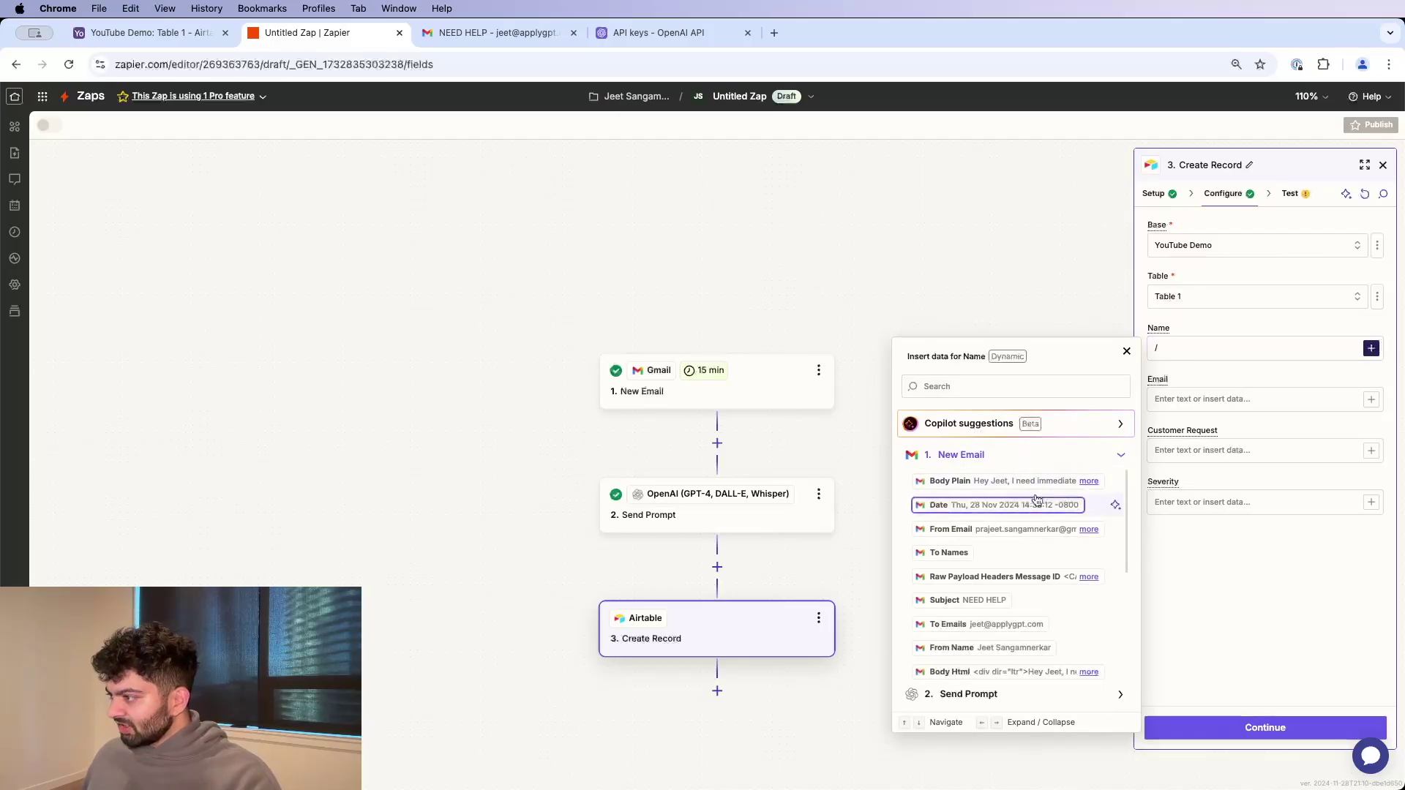
{"action": "scroll", "coordinate": [1037, 542], "scroll_direction": "down", "scroll_amount": 1}
{"action": "scroll", "coordinate": [1035, 560], "scroll_direction": "down", "scroll_amount": 1}
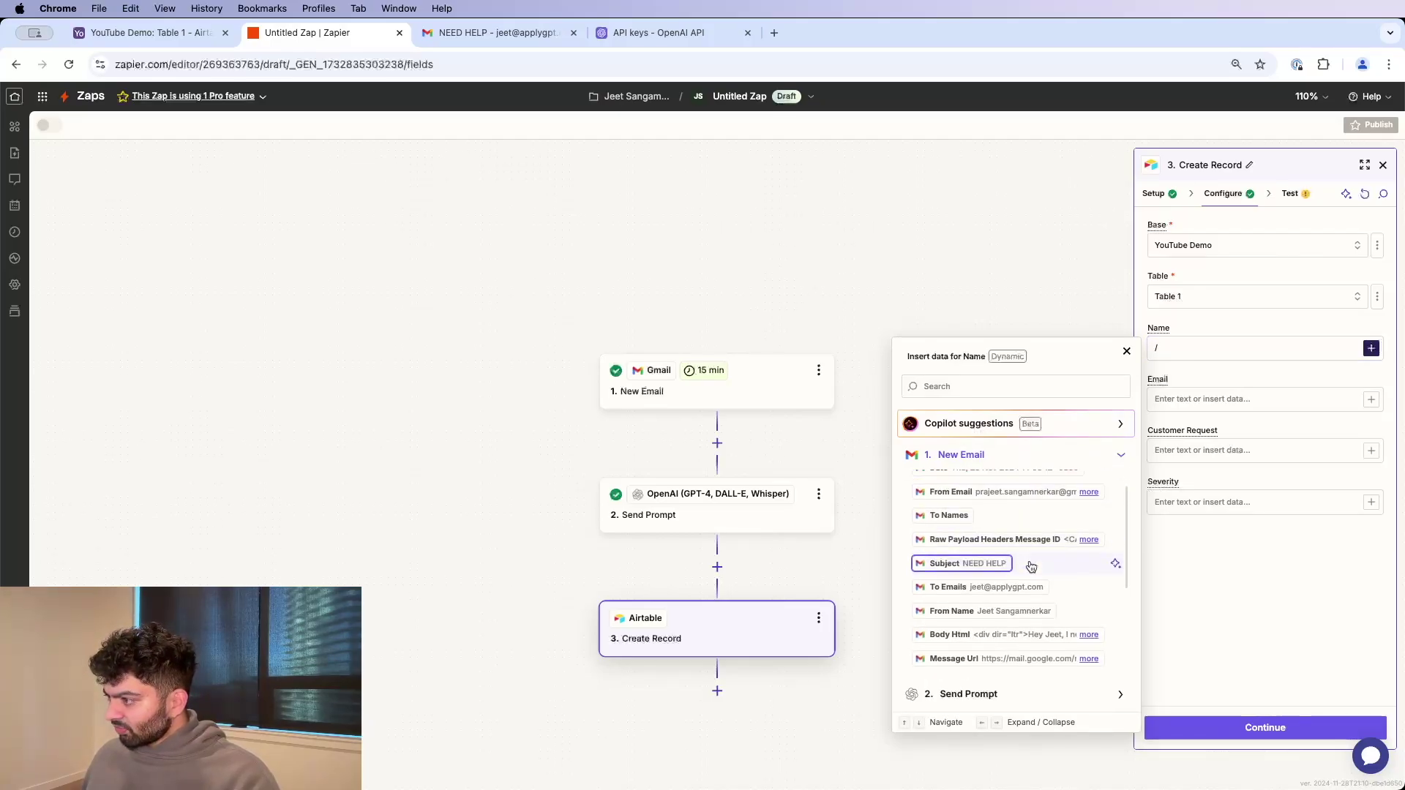
{"action": "left_click", "coordinate": [1001, 592]}
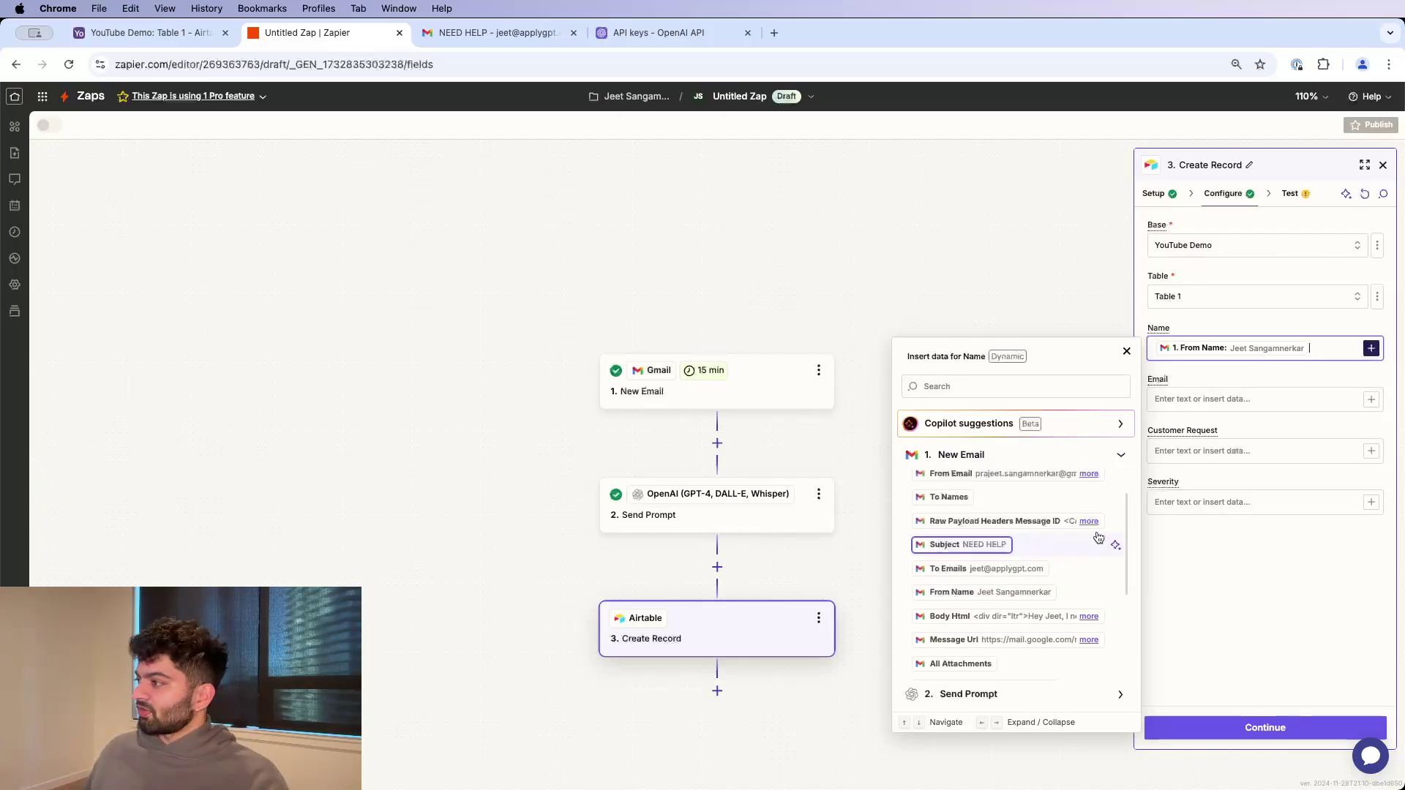
- Map the sender's From Email into the Email field, checking it against the Airtable table's columns
{"action": "left_click", "coordinate": [1223, 399]}
{"action": "type", "text": "/"}
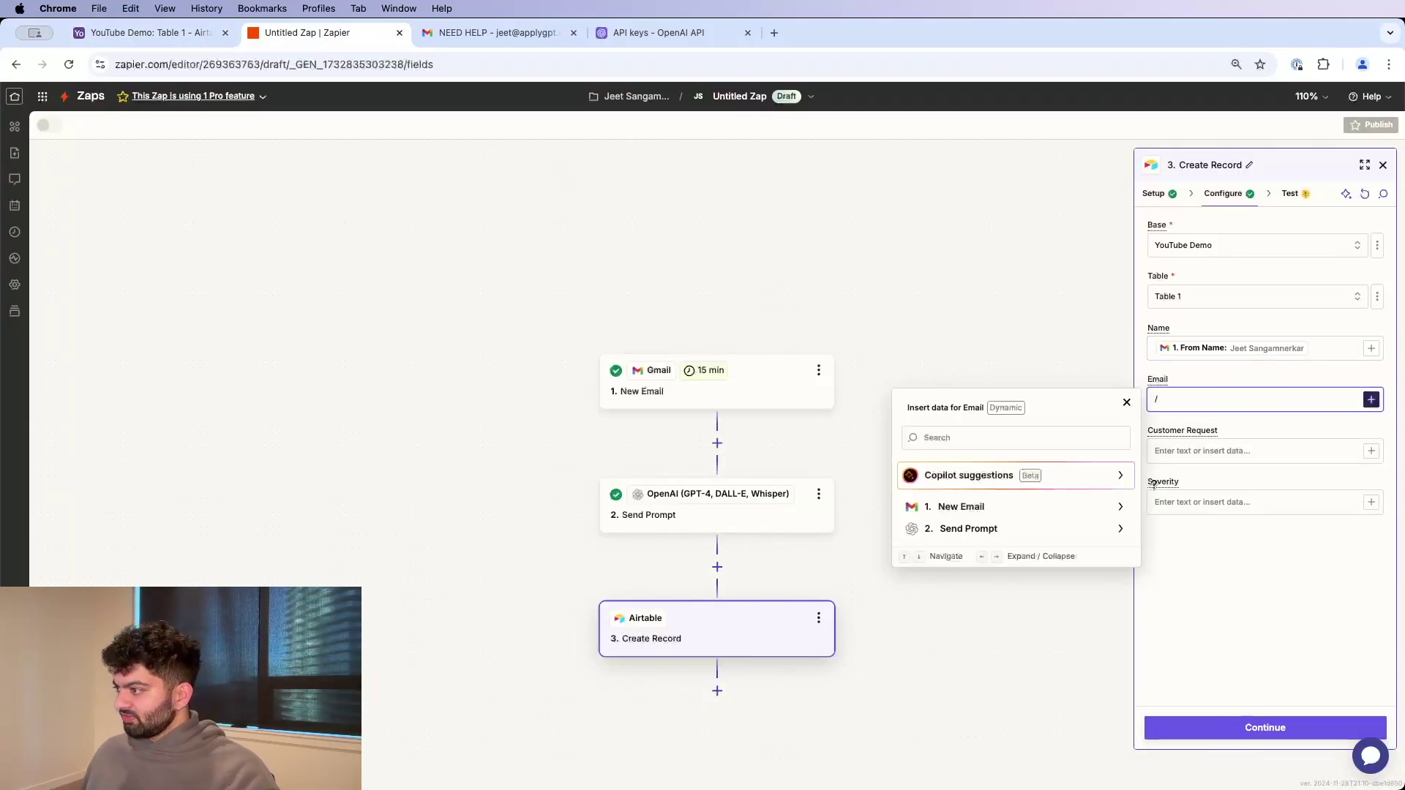
{"action": "left_click", "coordinate": [1118, 507]}
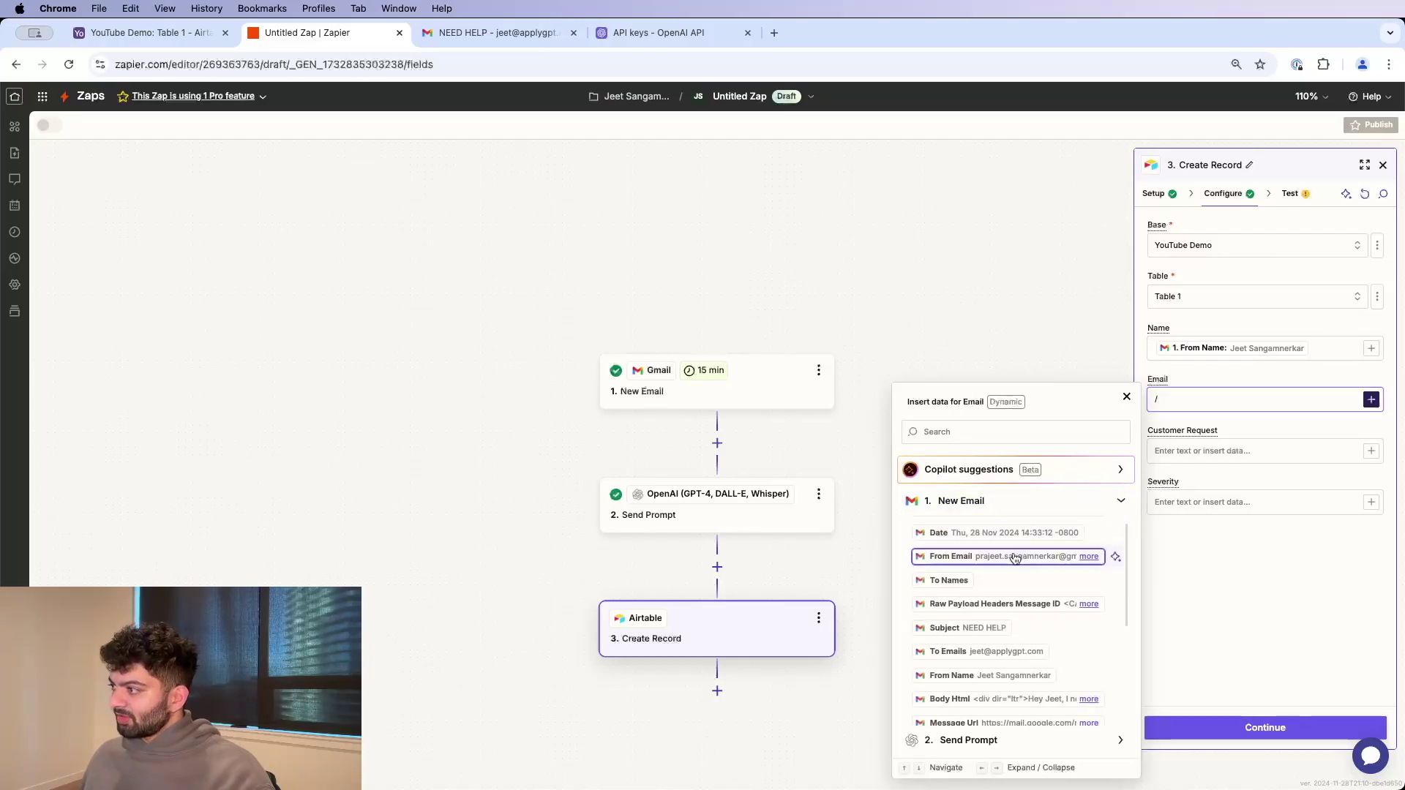
{"action": "left_click", "coordinate": [1015, 558]}
{"action": "left_click", "coordinate": [117, 32]}
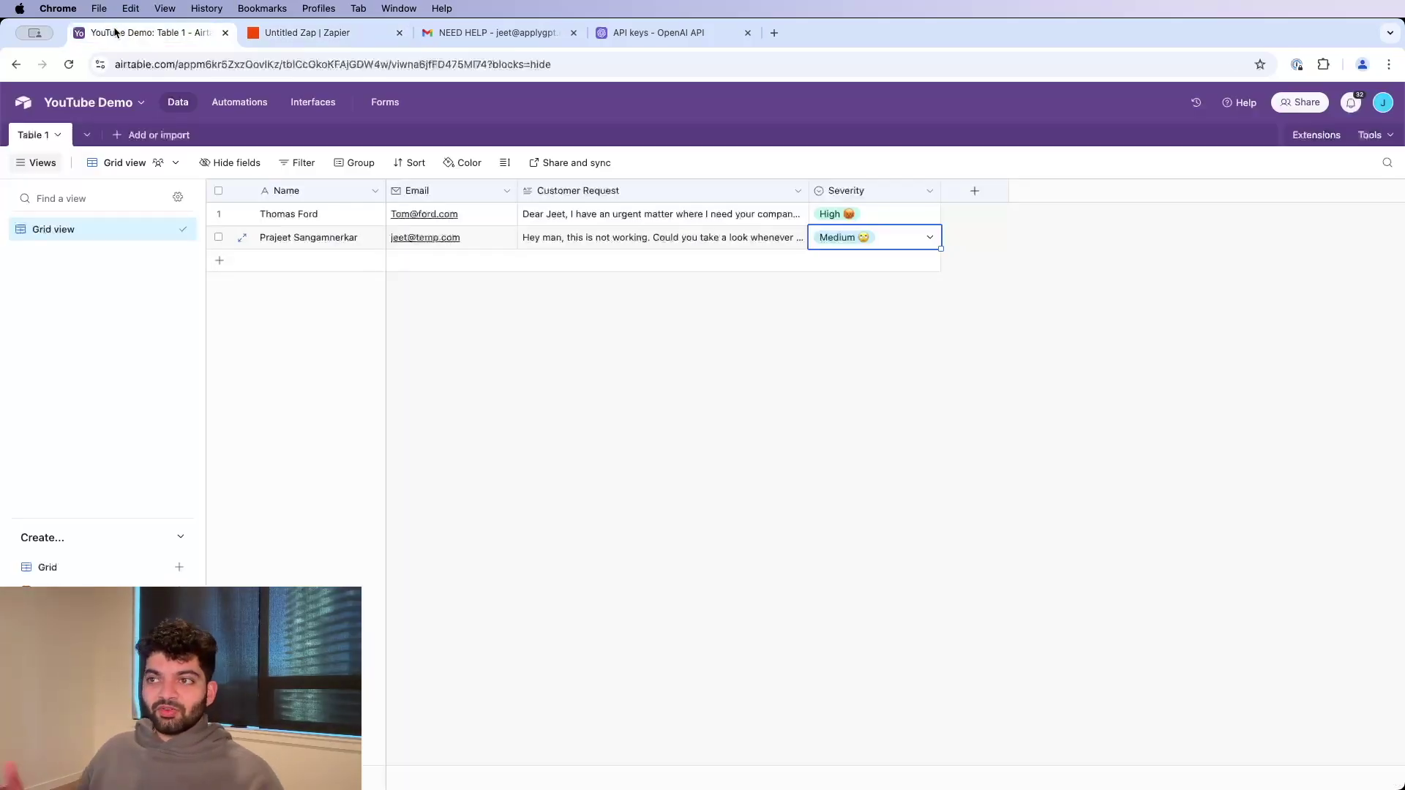
{"action": "left_click", "coordinate": [307, 32]}
- Map the email's Body Plain into Customer Request, comparing it with the original NEED HELP email
{"action": "left_click", "coordinate": [1198, 468]}
{"action": "type", "text": "/"}
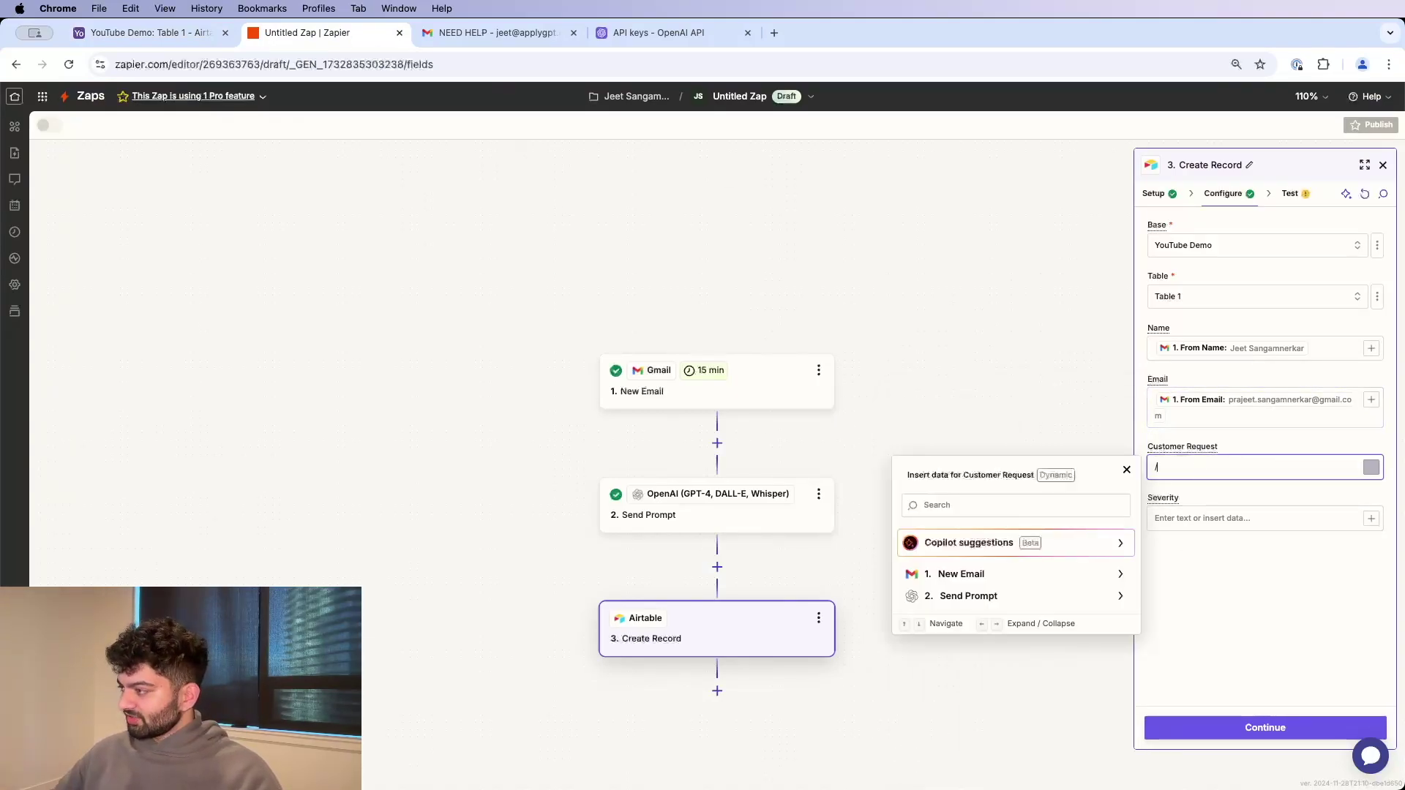
{"action": "left_click", "coordinate": [1126, 578]}
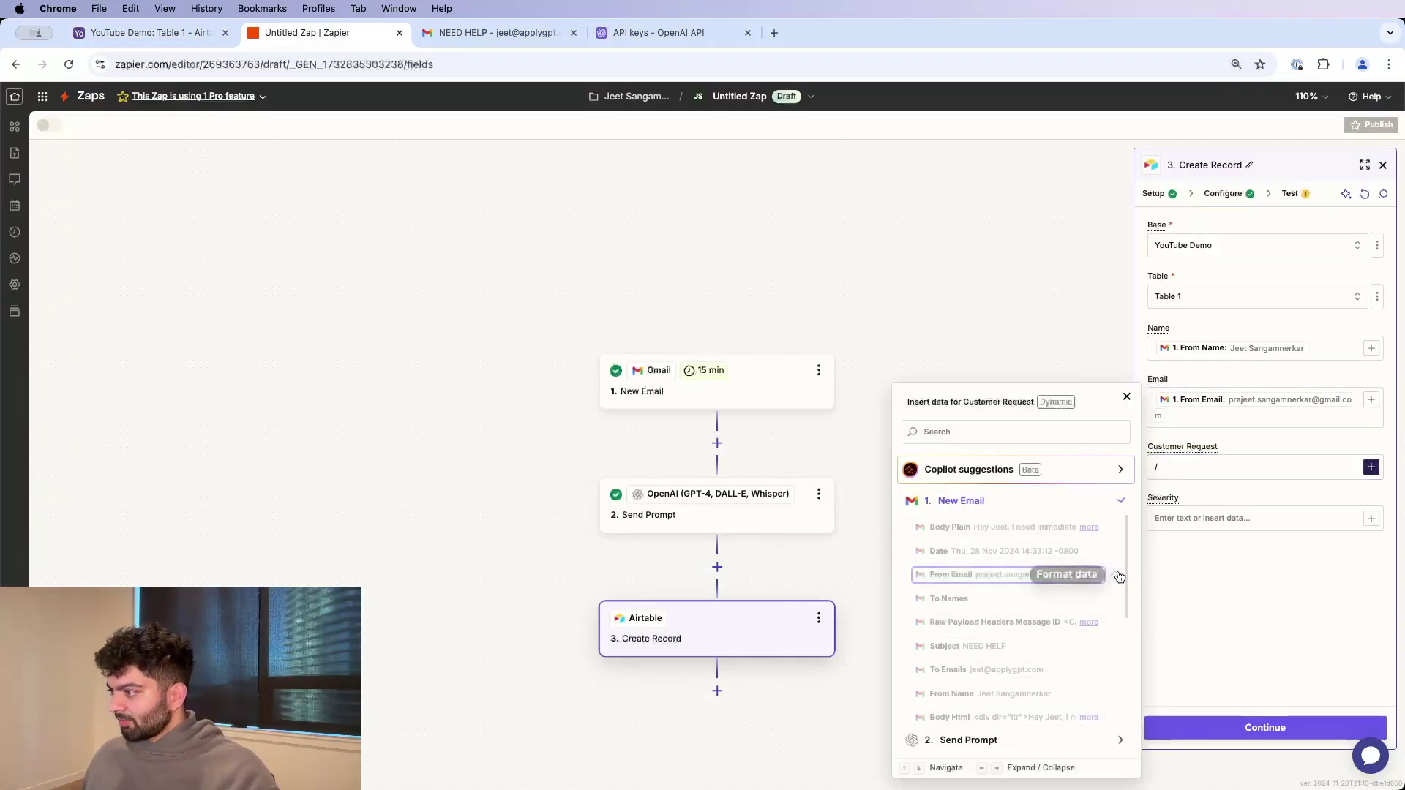
{"action": "left_click", "coordinate": [966, 533]}
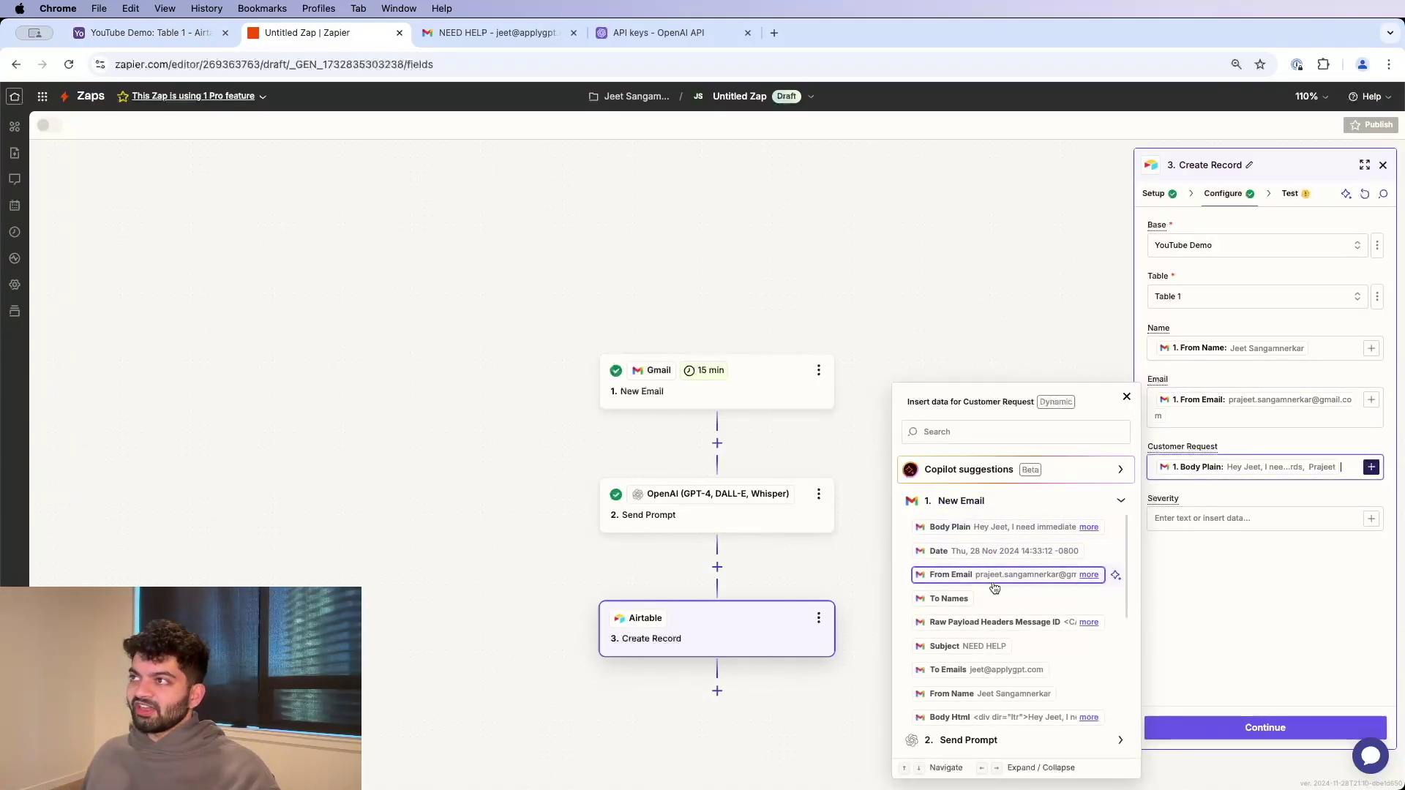
{"action": "left_click", "coordinate": [498, 32]}
{"action": "left_click_drag", "start_coordinate": [338, 347], "coordinate": [265, 284]}
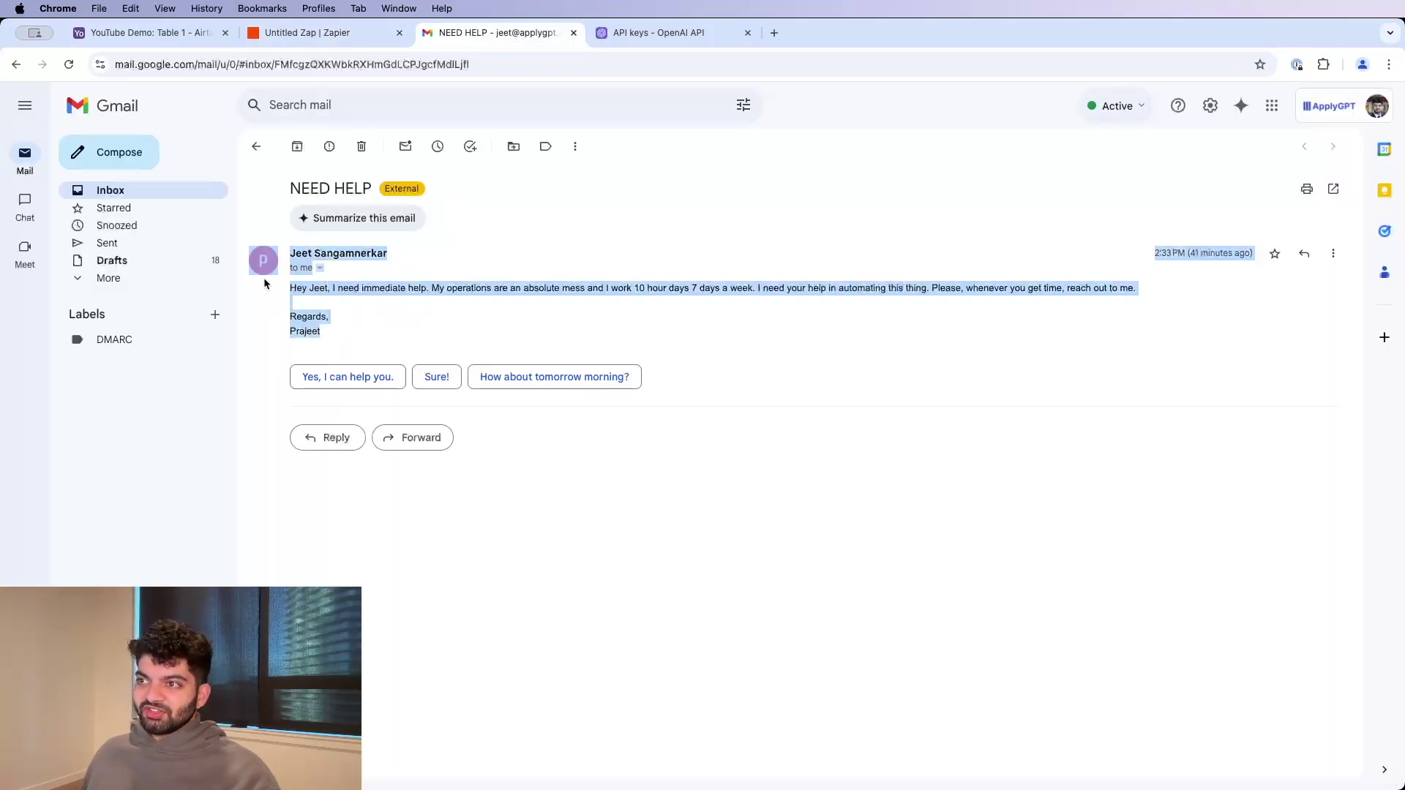
{"action": "left_click", "coordinate": [314, 32]}
- Map the OpenAI Send Prompt Response into the Severity field and continue to testing
{"action": "left_click", "coordinate": [1219, 517]}
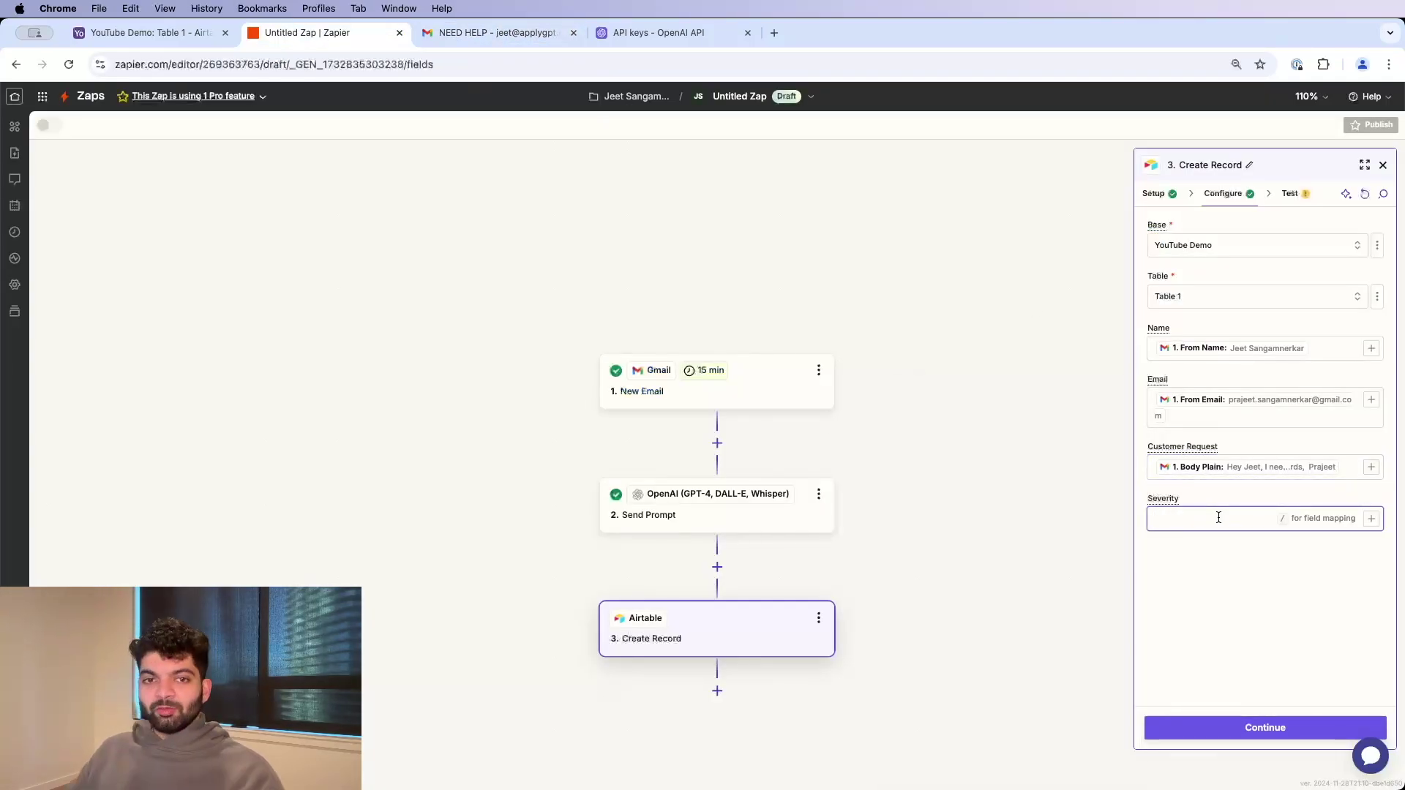
{"action": "type", "text": "/"}
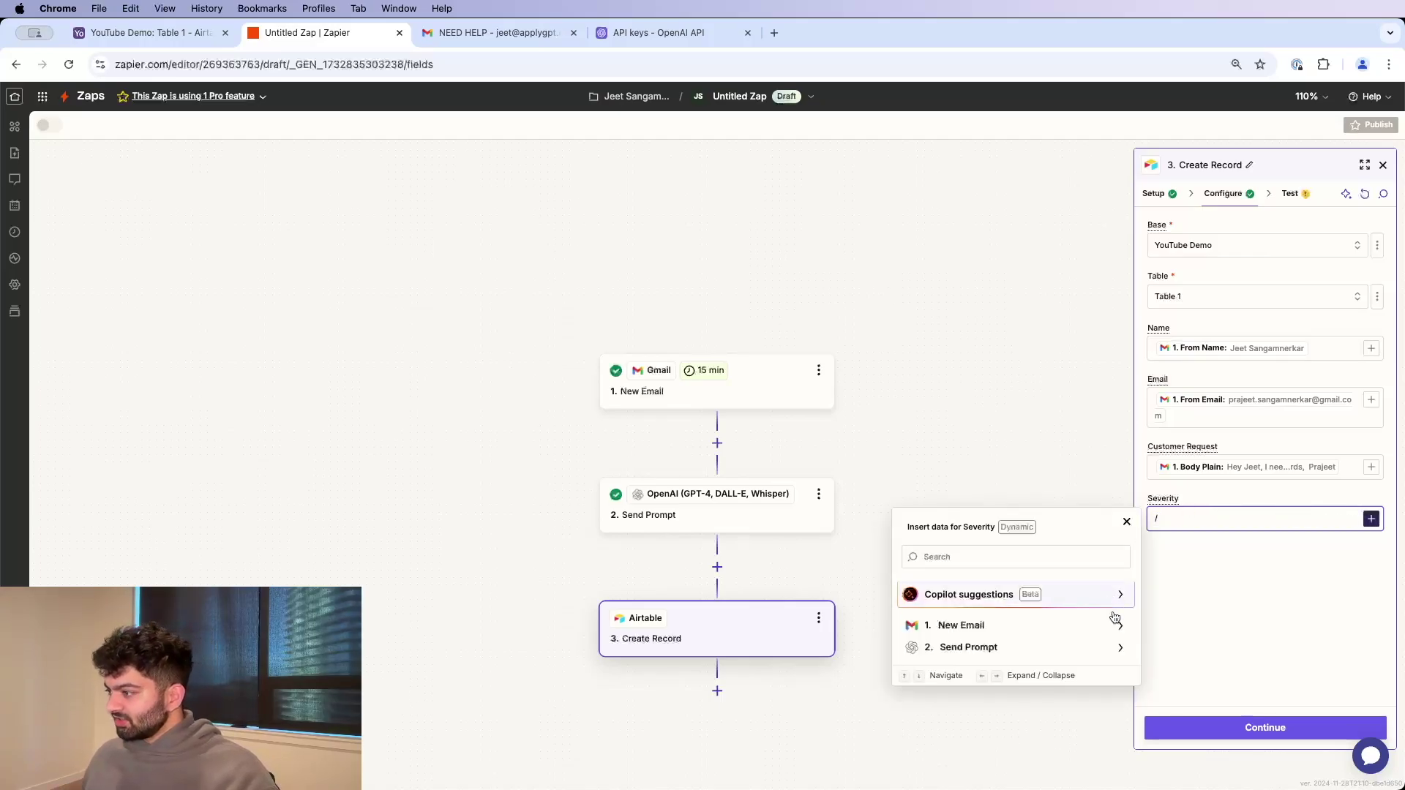
{"action": "left_click", "coordinate": [1120, 647]}
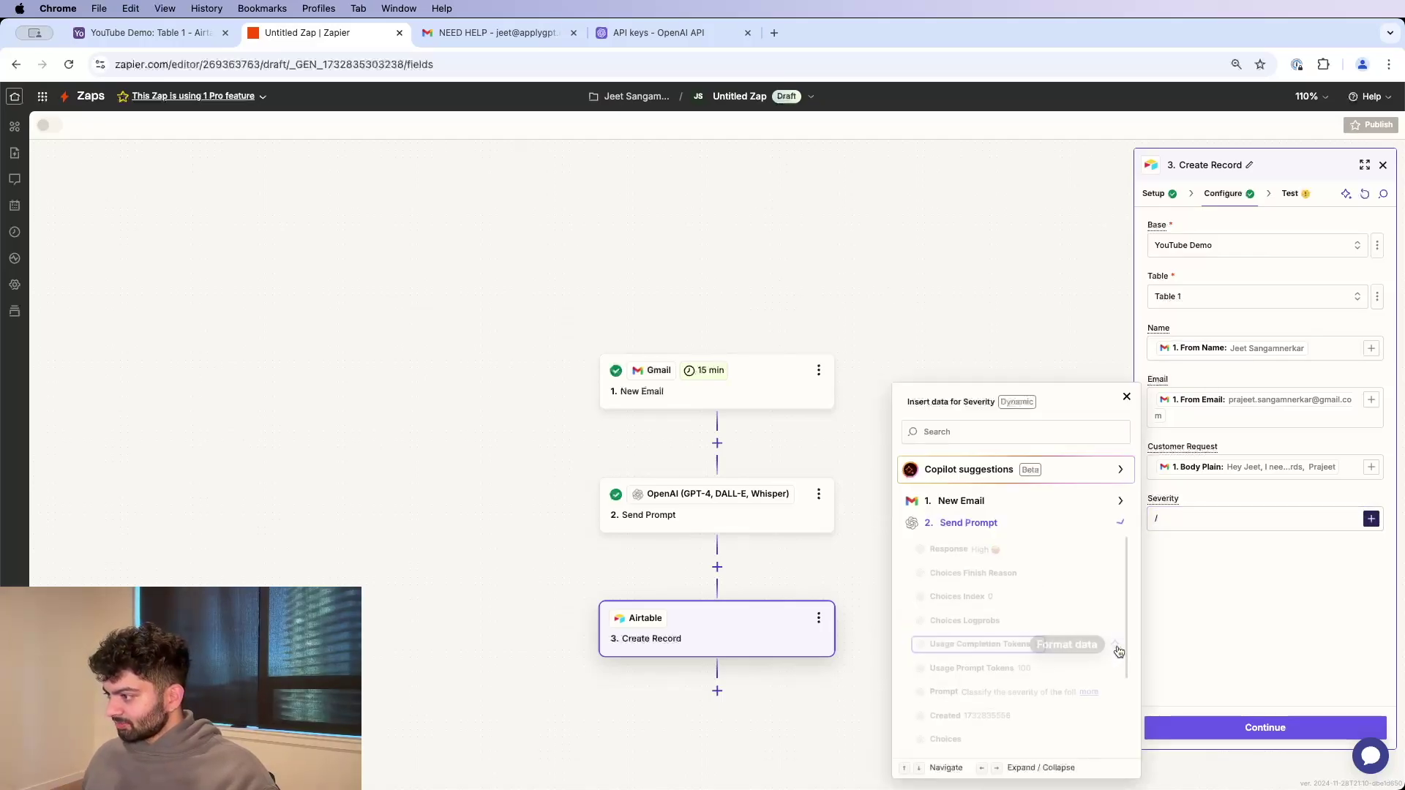
{"action": "left_click", "coordinate": [976, 558]}
{"action": "left_click", "coordinate": [1173, 574]}
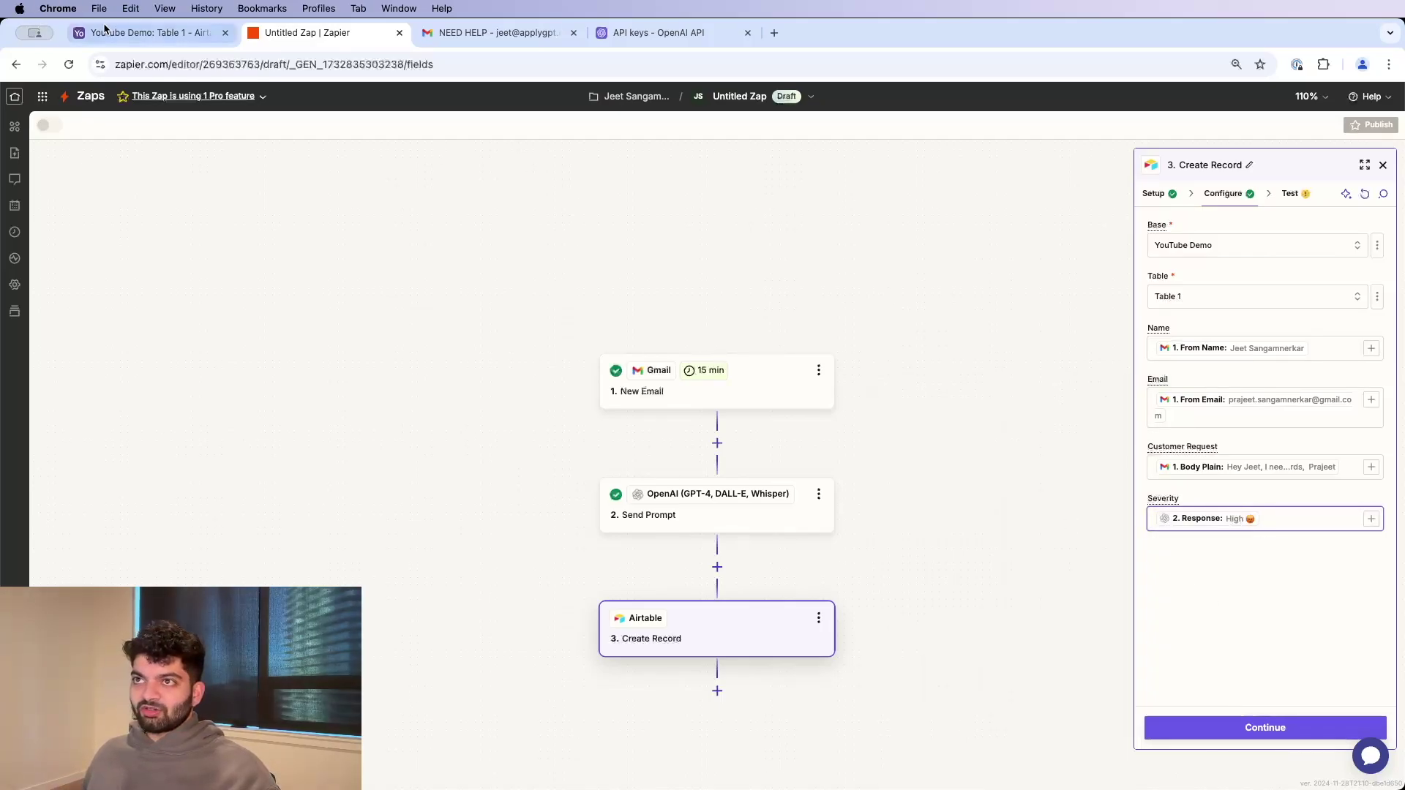
{"action": "left_click", "coordinate": [117, 44]}
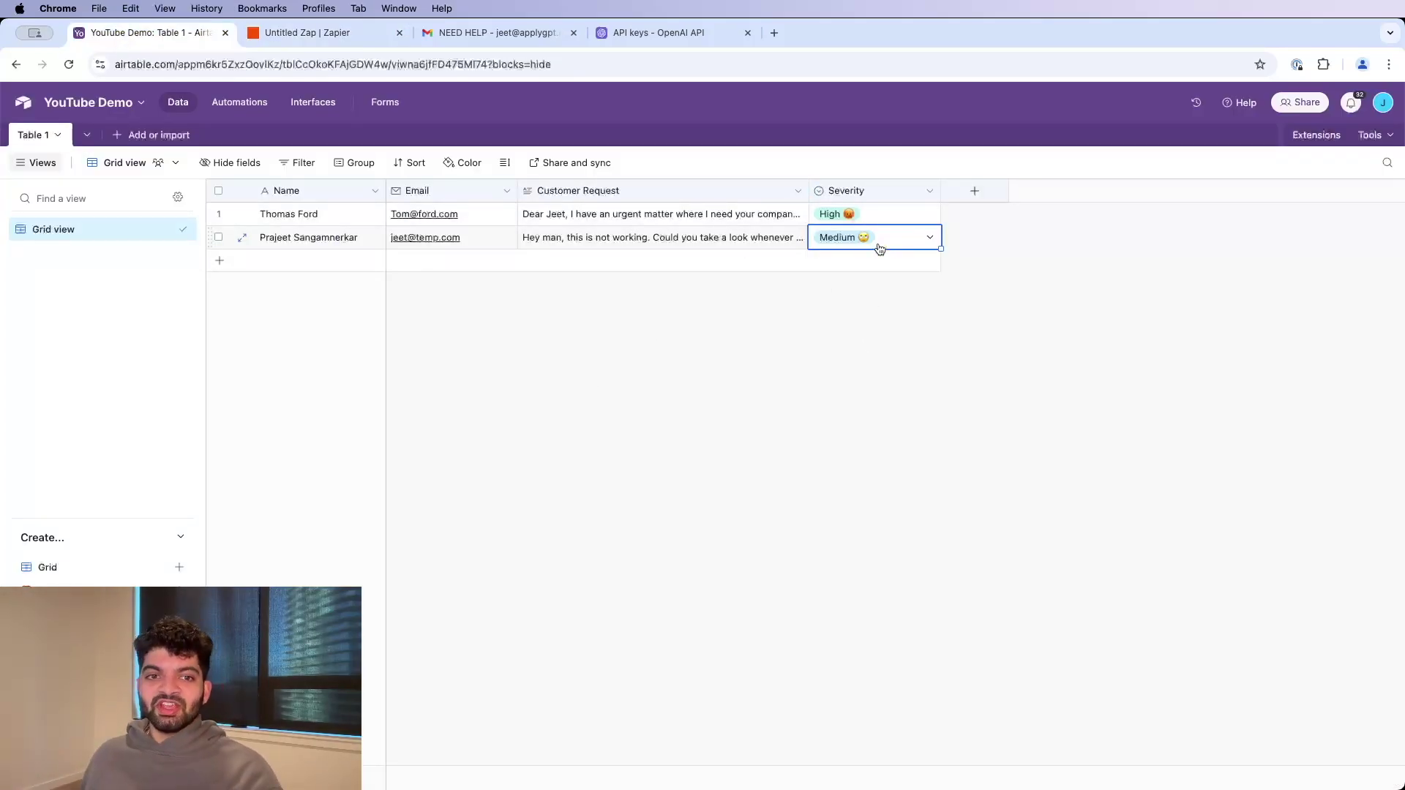
{"action": "left_click", "coordinate": [314, 36]}
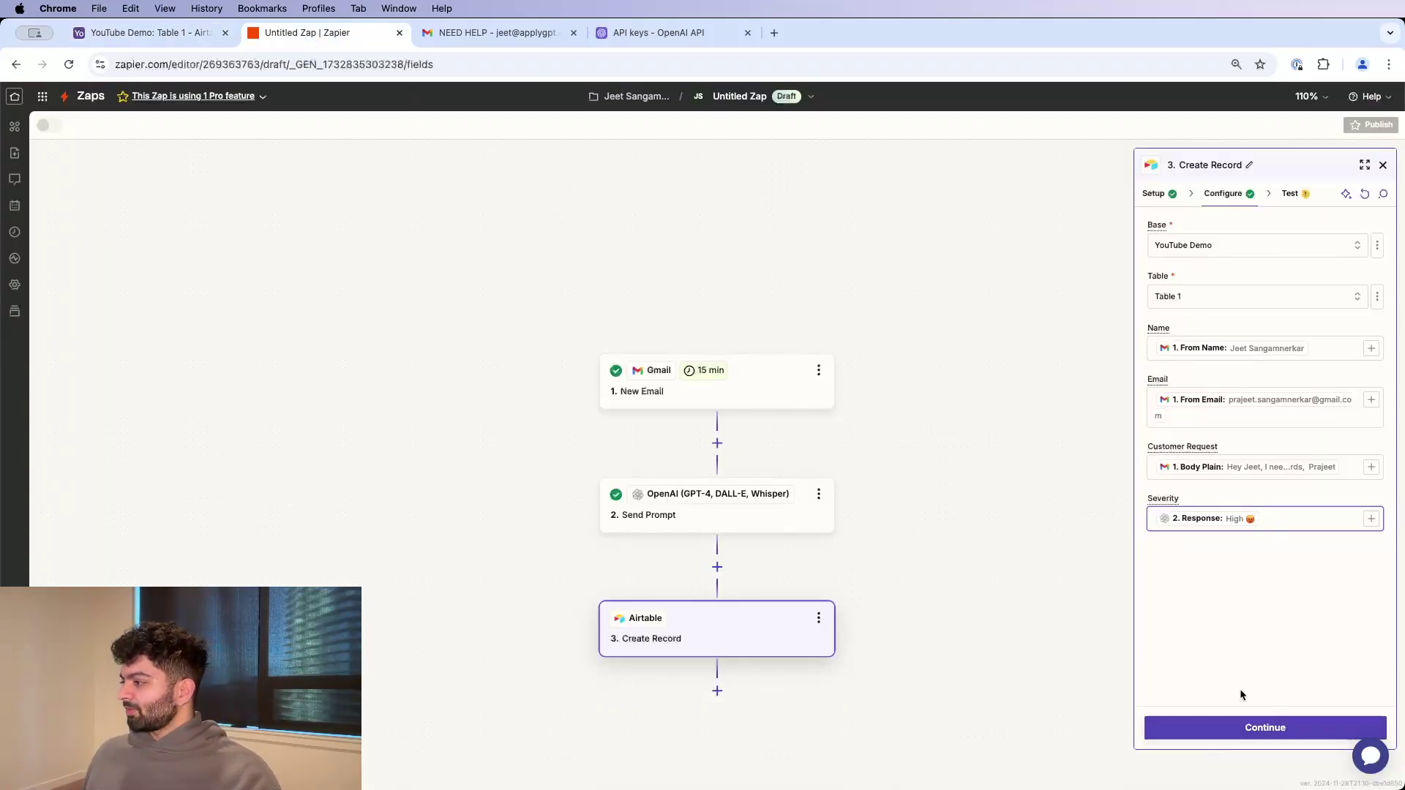
{"action": "left_click", "coordinate": [1239, 728]}
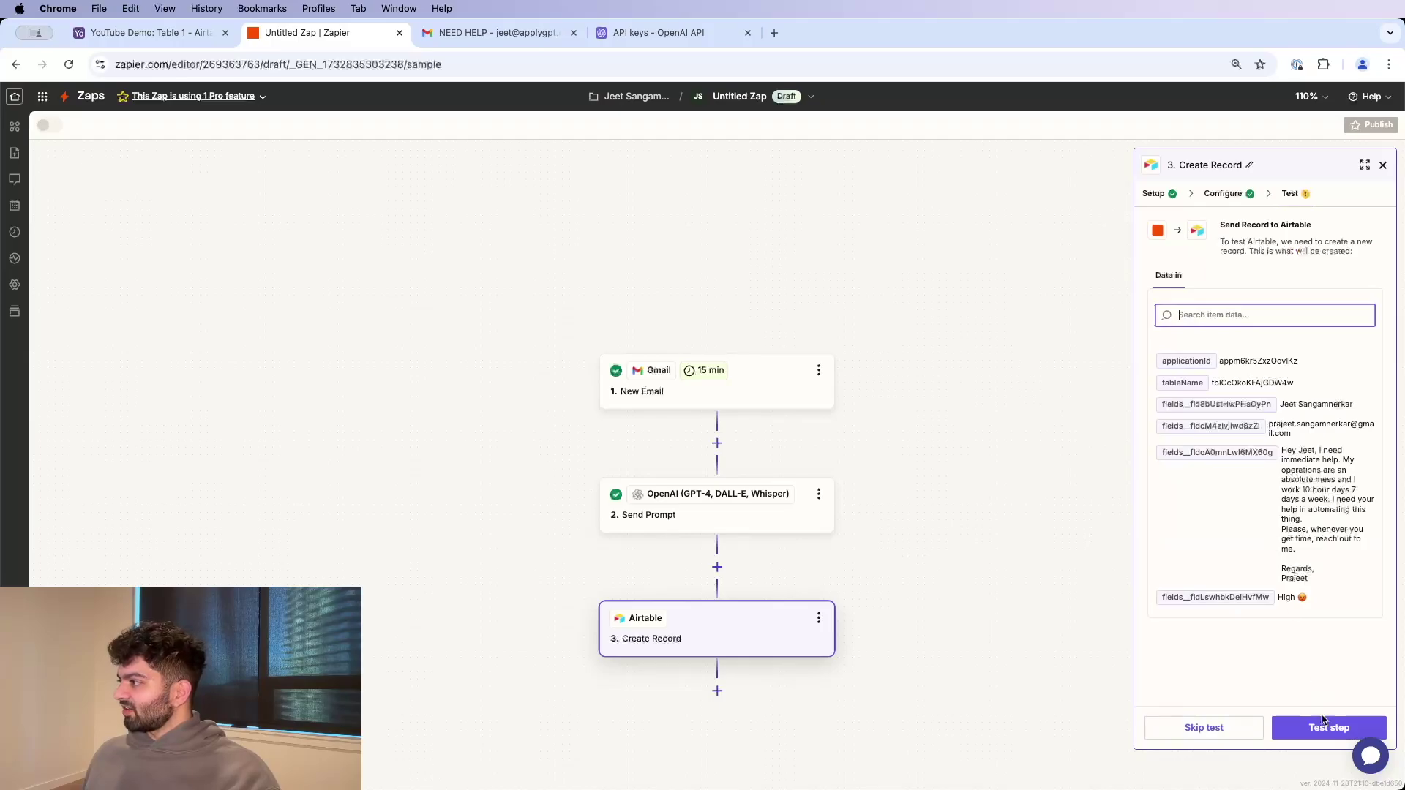
- Run the Create Record test and confirm a third, High-severity row appears in Airtable
{"action": "left_click", "coordinate": [1324, 723]}
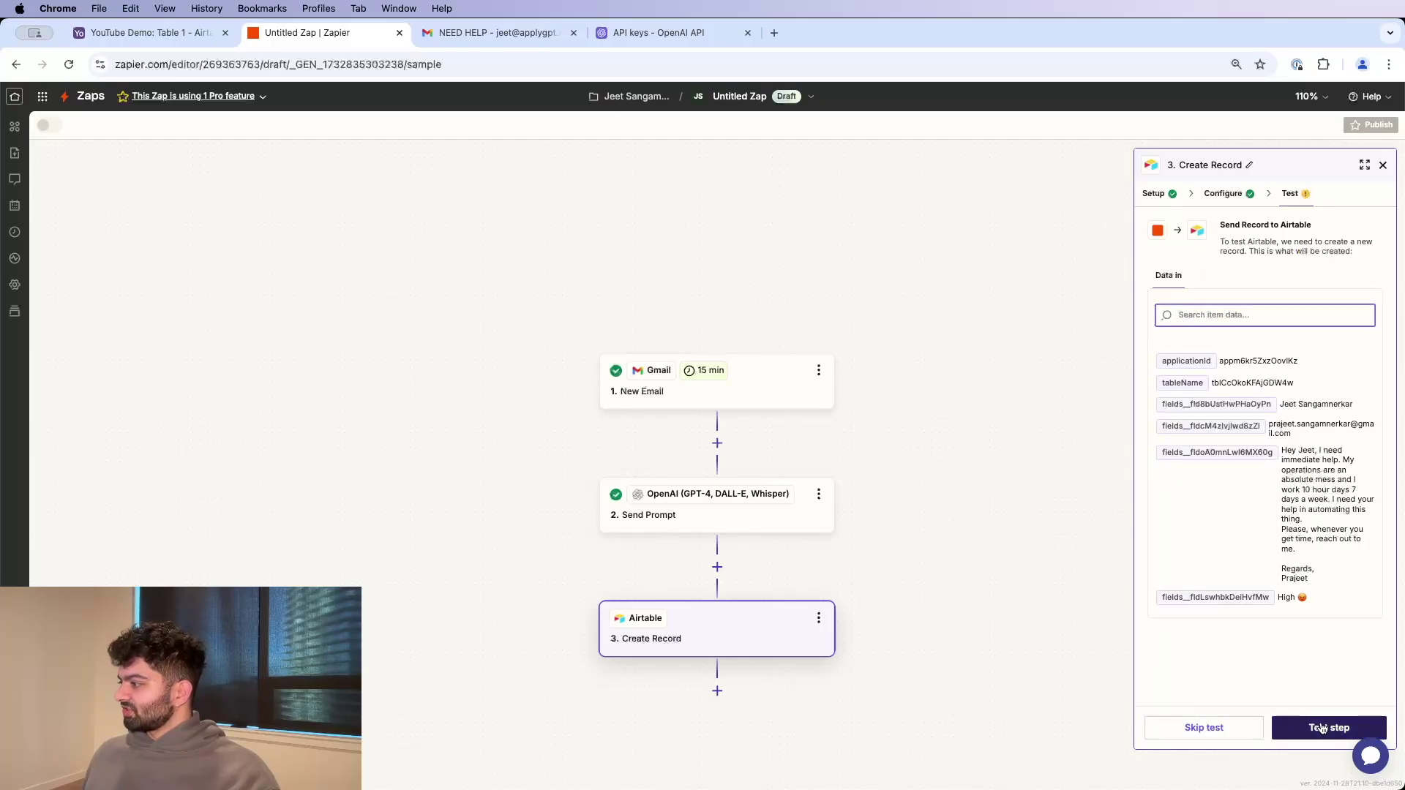
{"action": "left_click", "coordinate": [87, 33]}
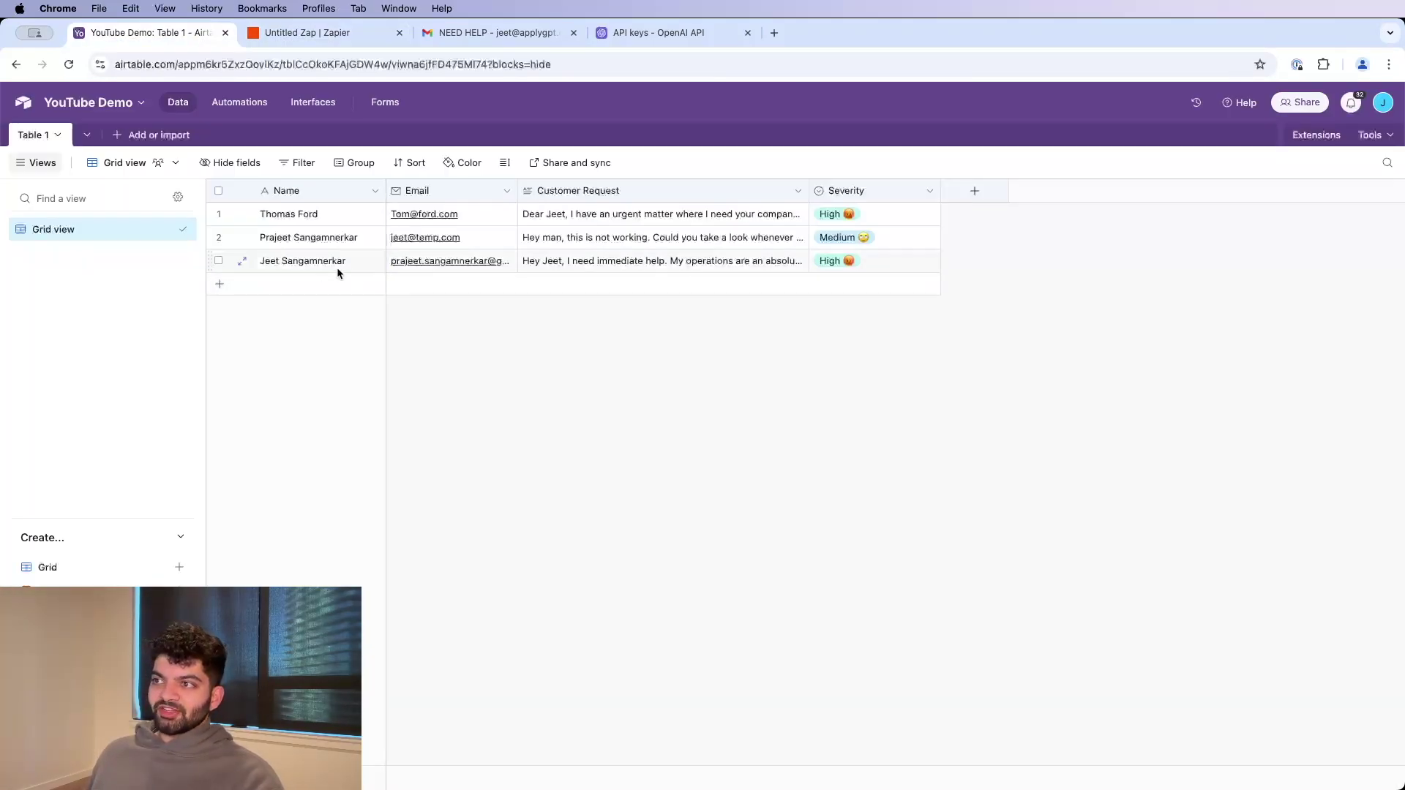
{"action": "left_click", "coordinate": [282, 269]}
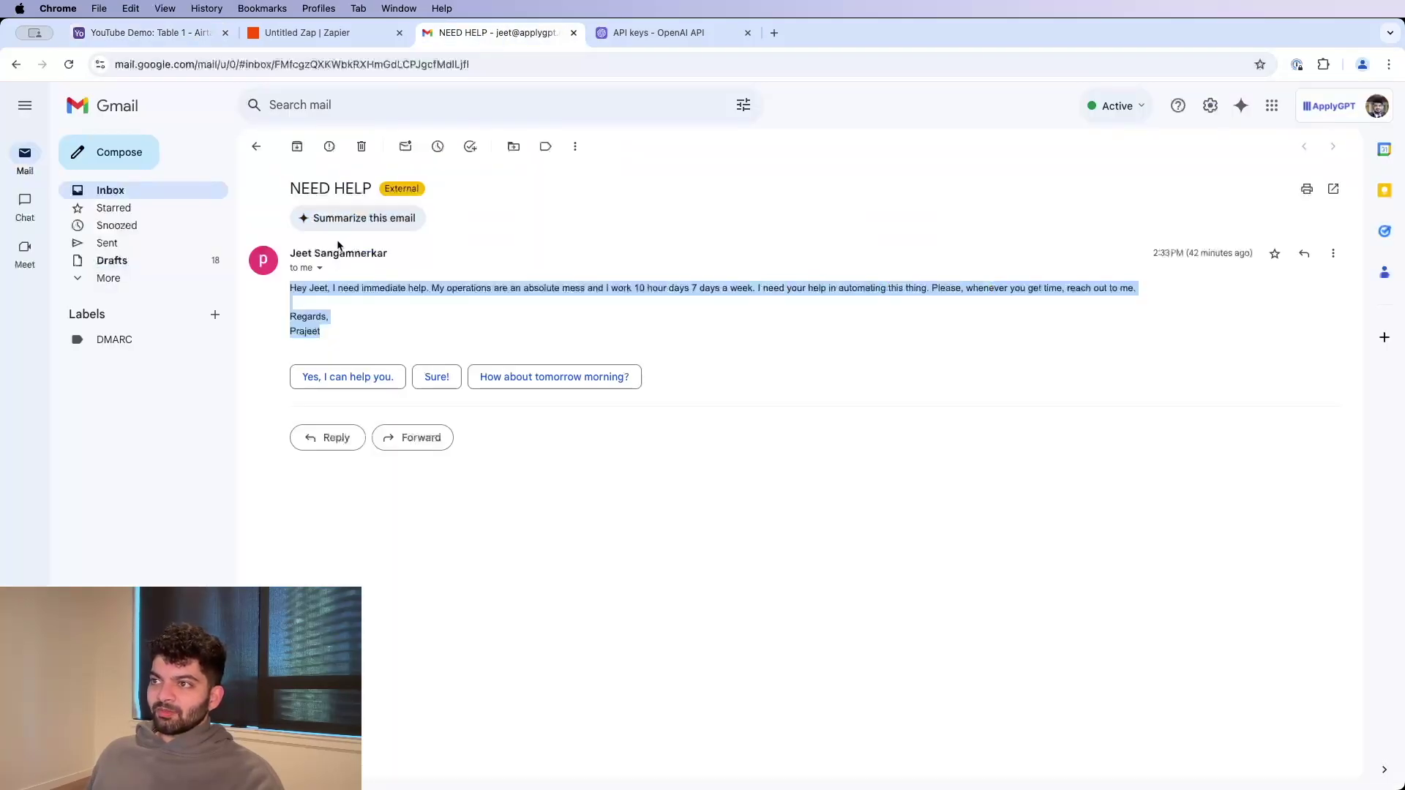
{"action": "left_click", "coordinate": [487, 33]}
{"action": "left_click_drag", "start_coordinate": [395, 258], "coordinate": [294, 254]}
{"action": "left_click", "coordinate": [142, 33]}
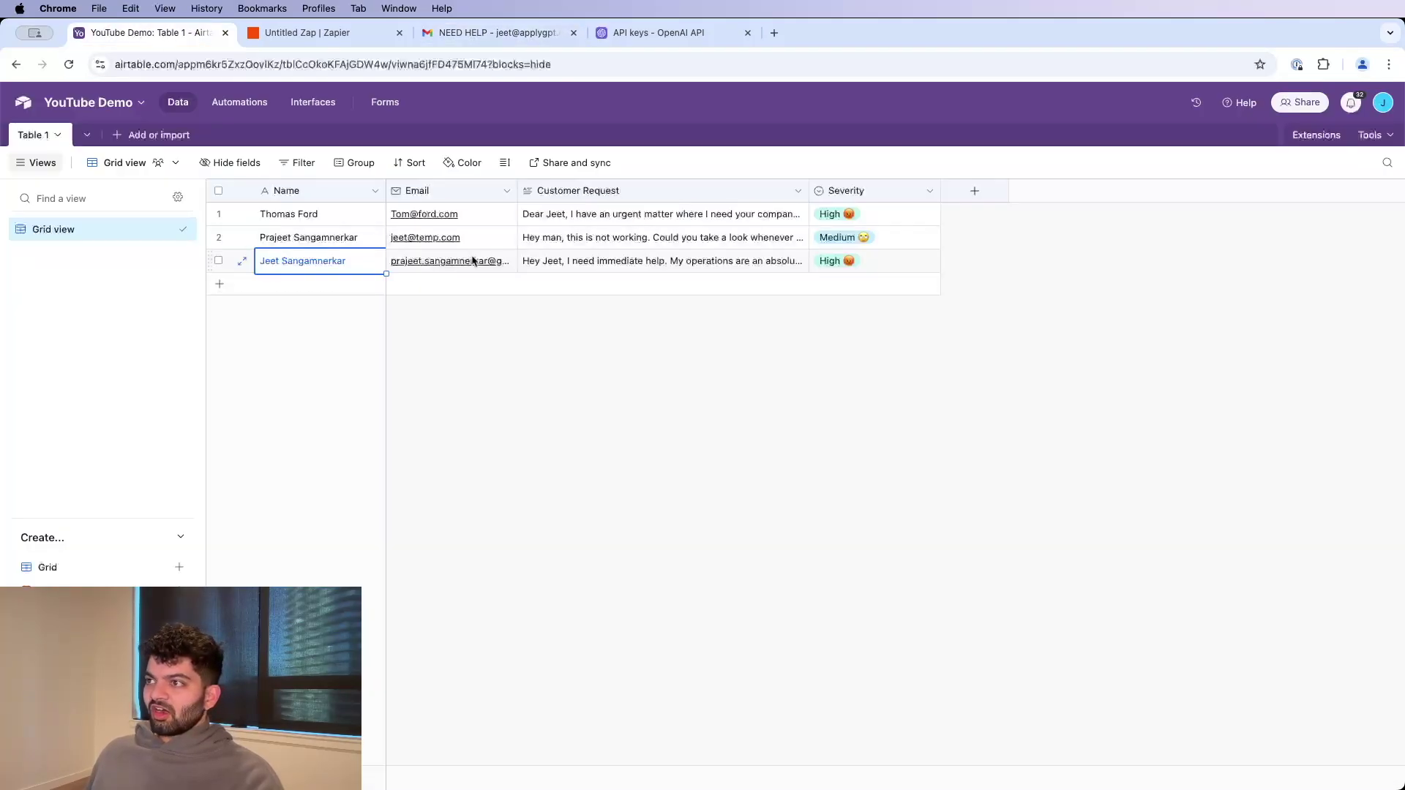
{"action": "left_click", "coordinate": [500, 33]}
{"action": "left_click", "coordinate": [319, 268]}
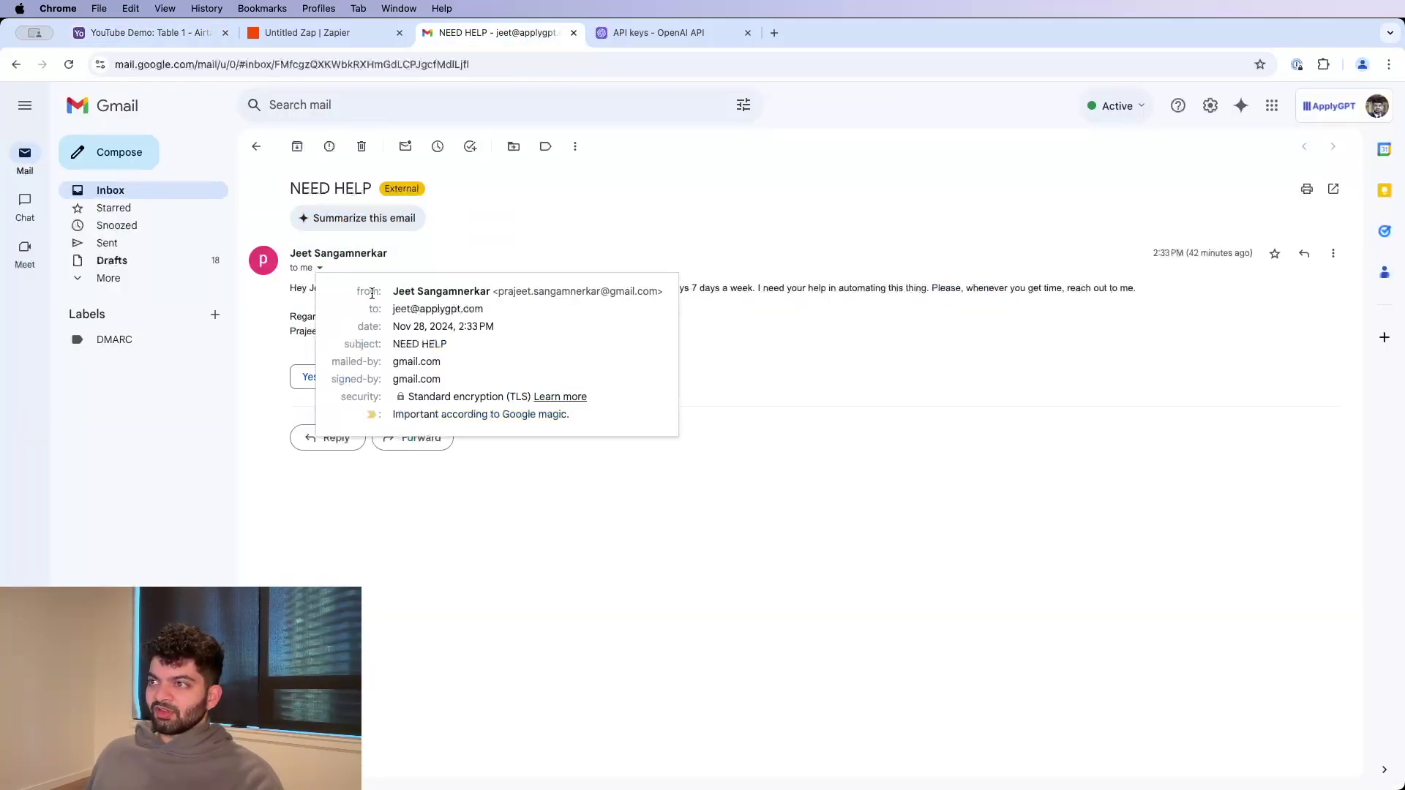
{"action": "left_click", "coordinate": [172, 35]}
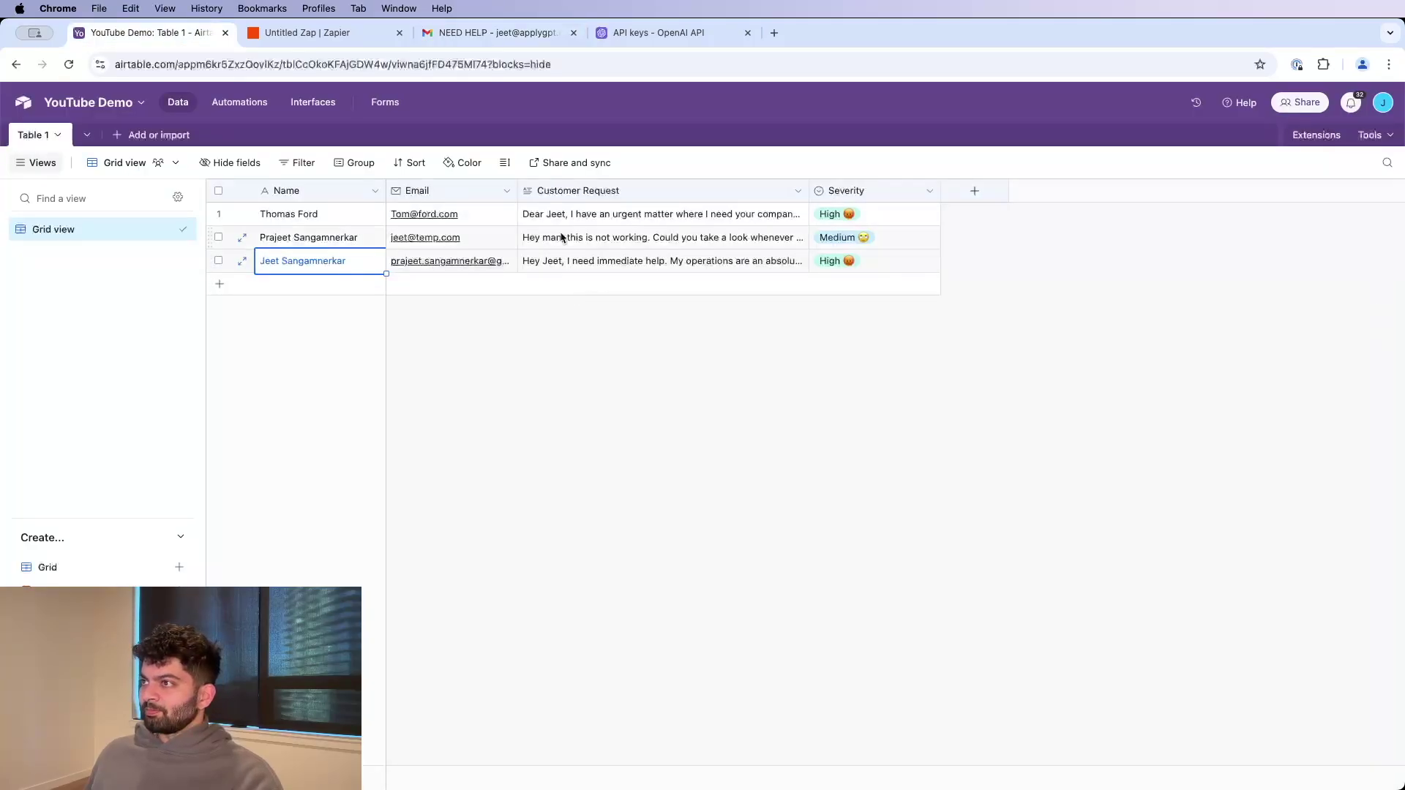
{"action": "left_click", "coordinate": [562, 262]}
{"action": "left_click", "coordinate": [562, 262]}
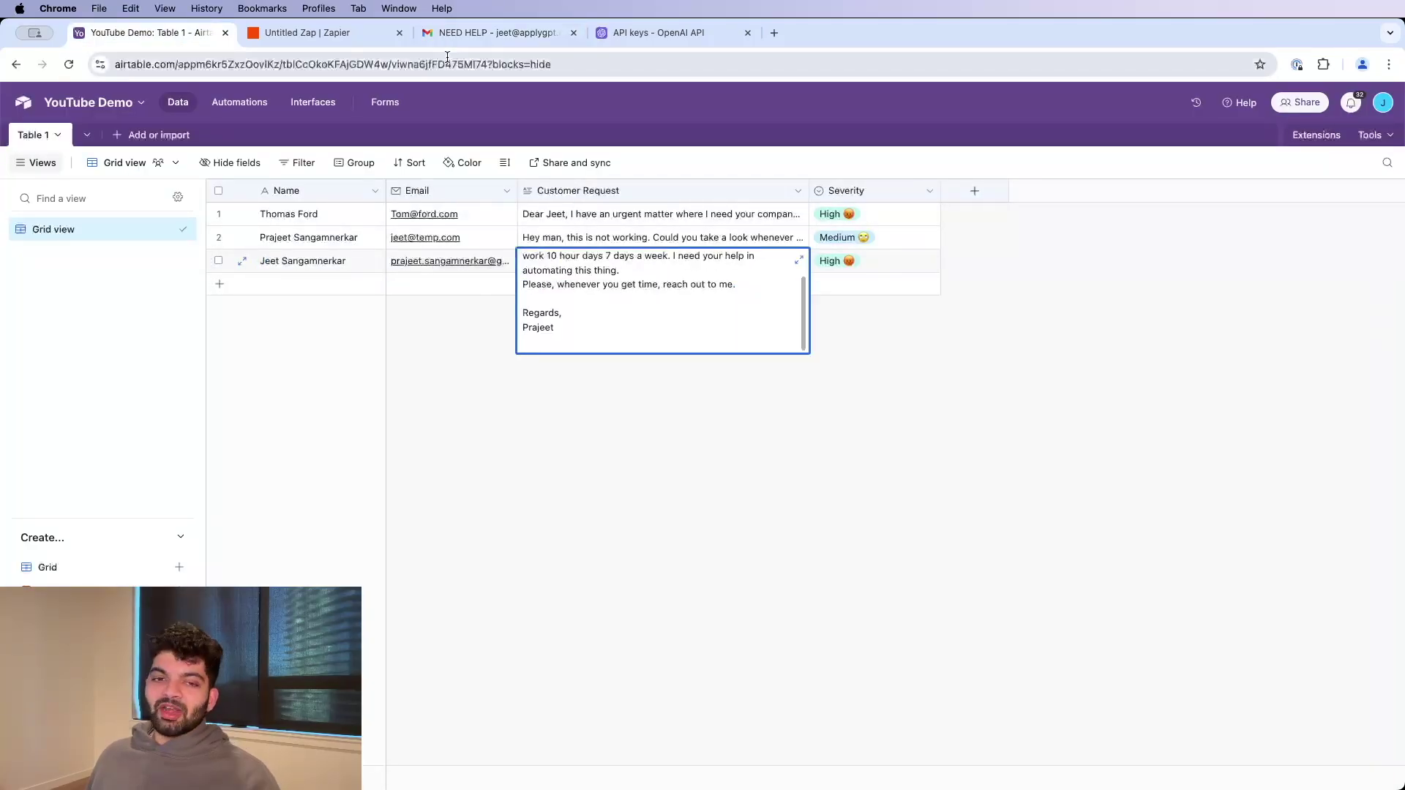
{"action": "left_click", "coordinate": [458, 32]}
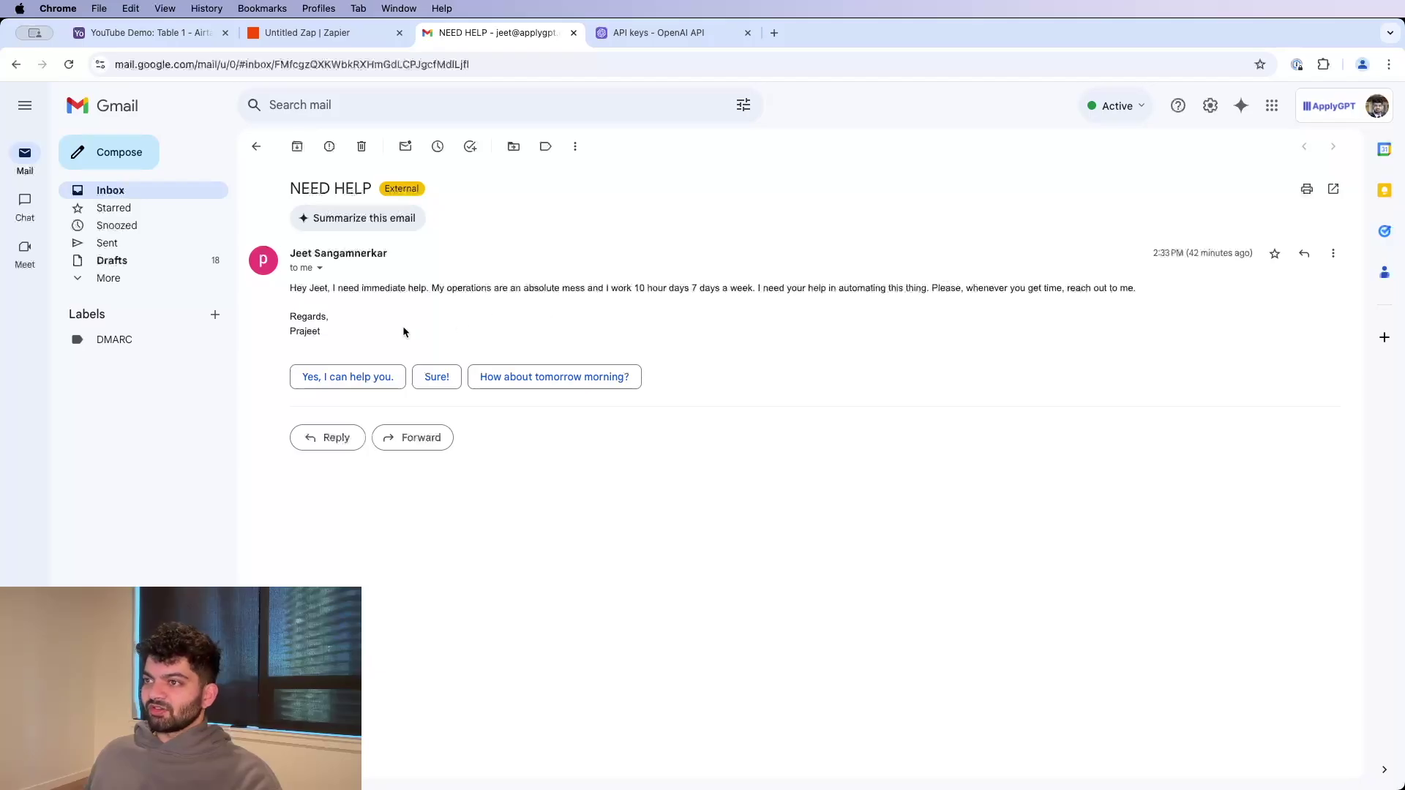
{"action": "left_click_drag", "start_coordinate": [360, 332], "coordinate": [290, 283]}
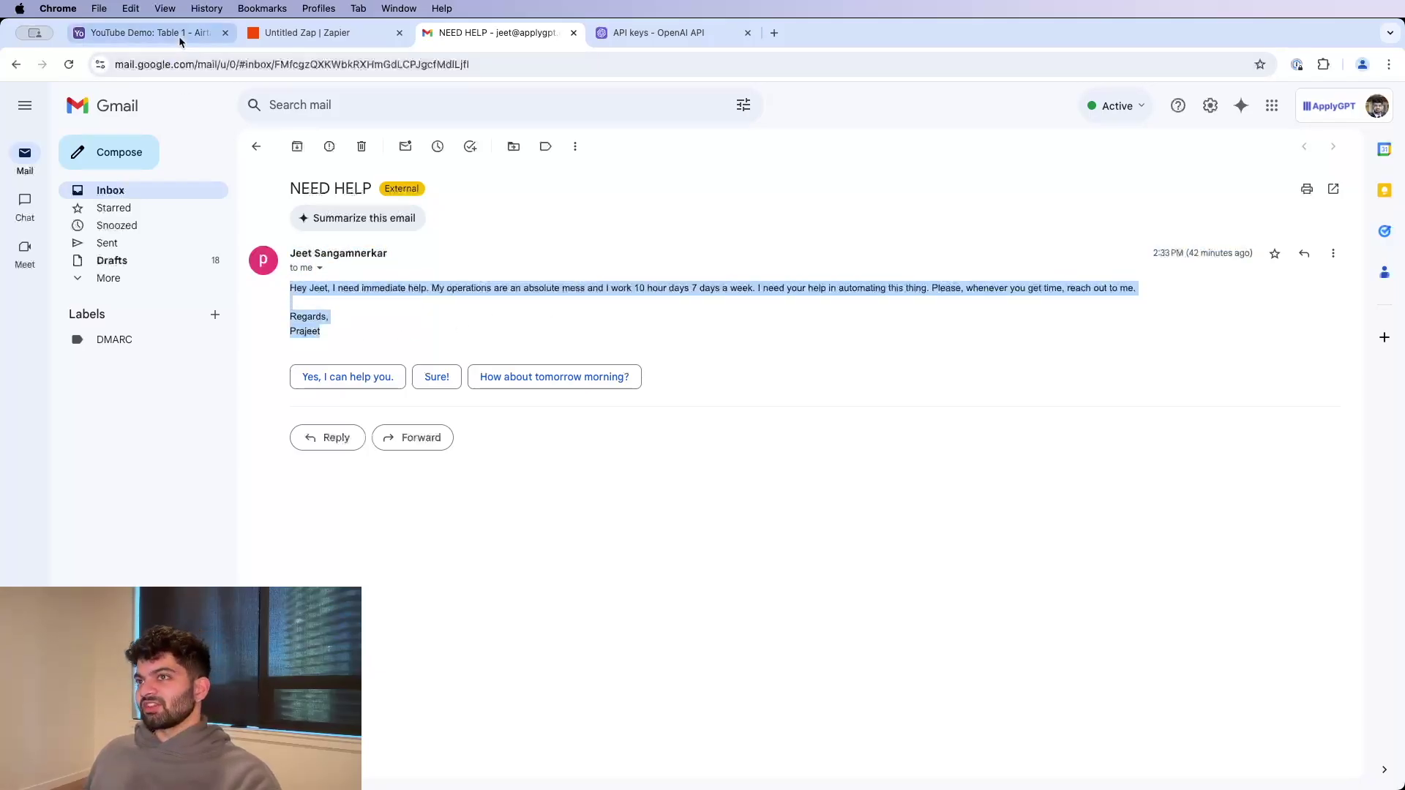
{"action": "left_click", "coordinate": [154, 33]}
{"action": "left_click", "coordinate": [938, 321]}
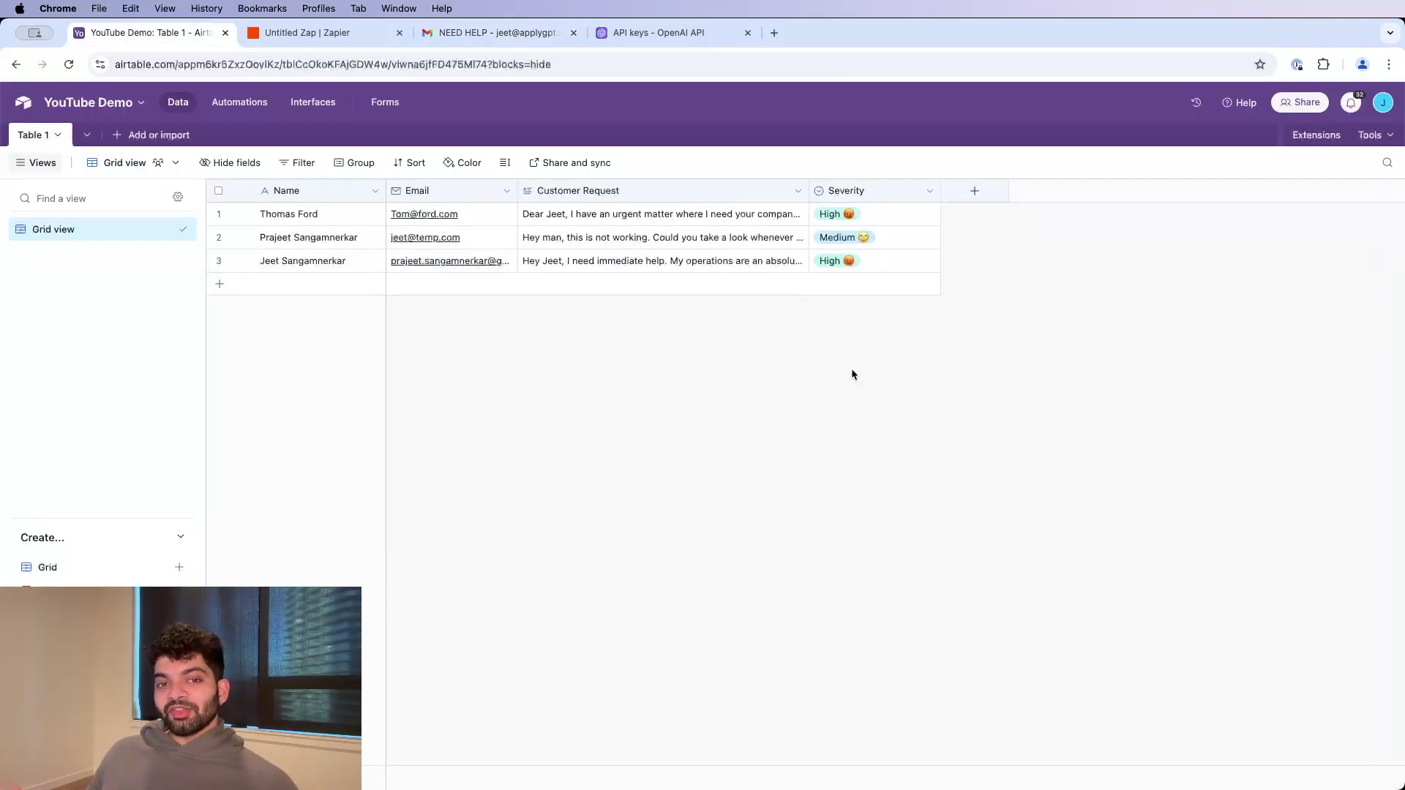